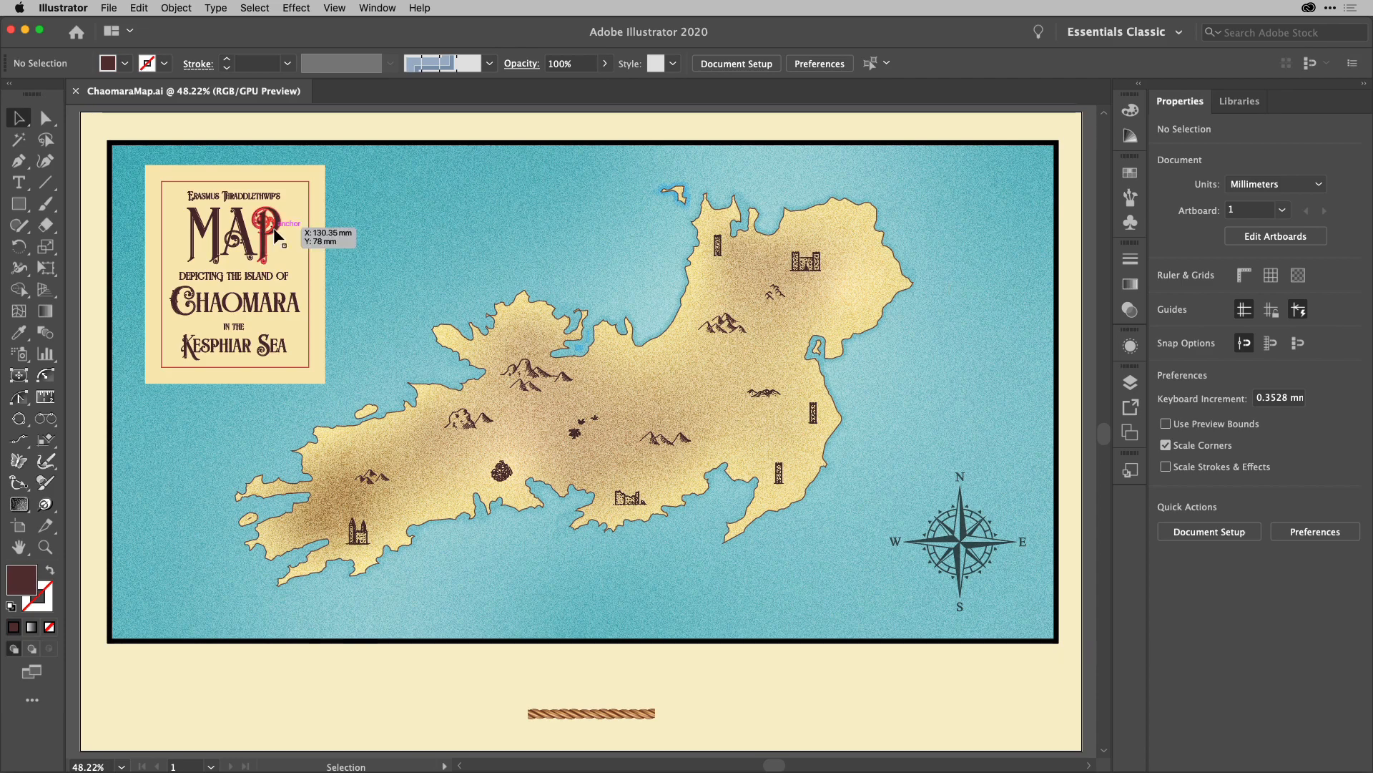
Draw a vertical line about 9.5 mm long across the title panel's upper edge, near its upper-right corner
scroll(184, 212, "up", 5)
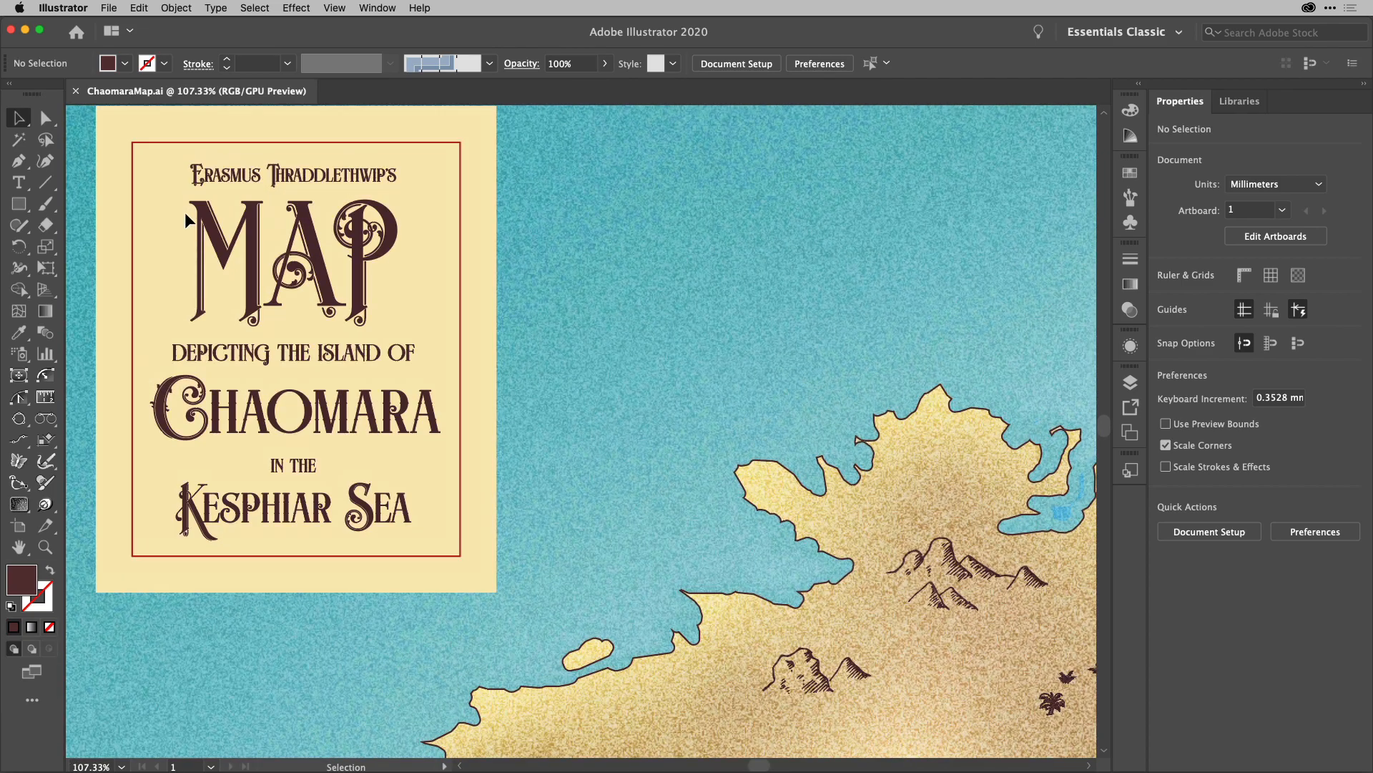
scroll(185, 211, "up", 2)
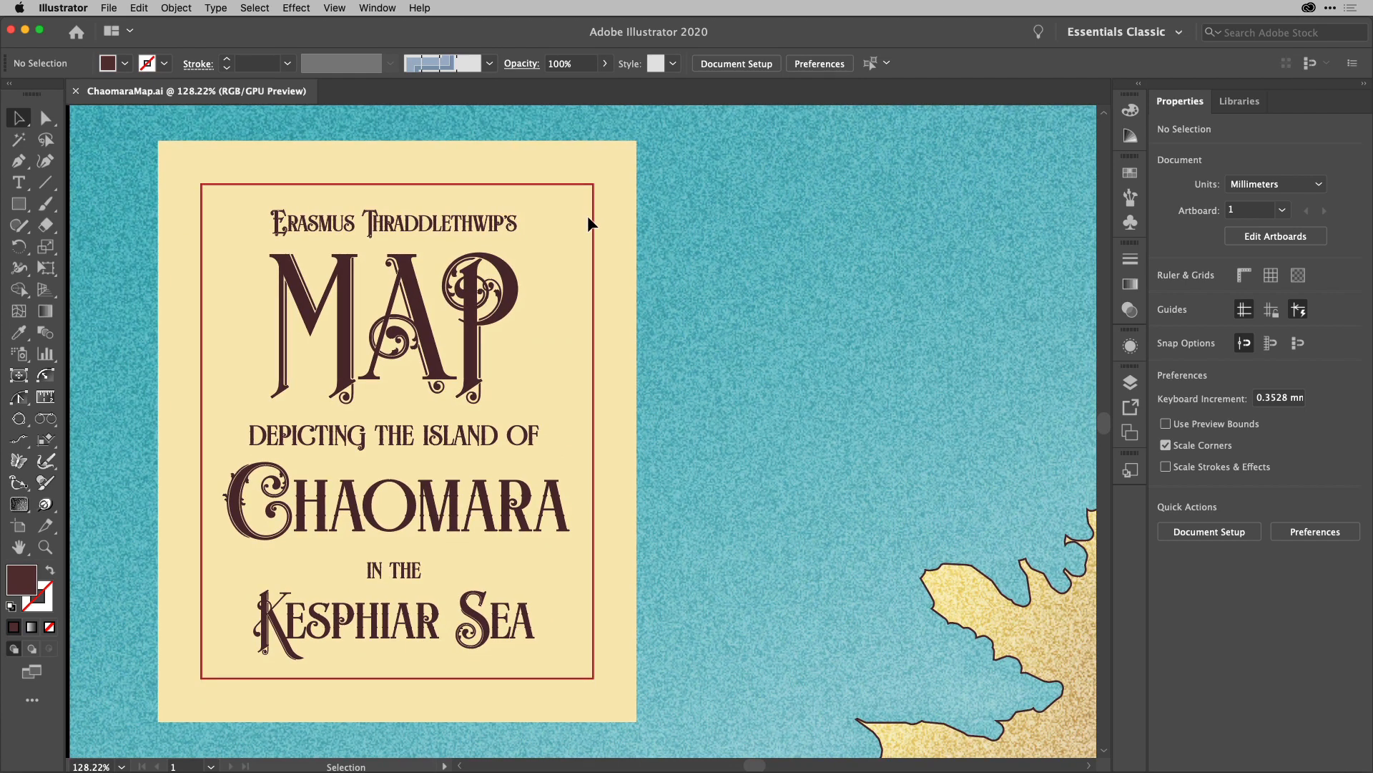
scroll(567, 154, "up", 4)
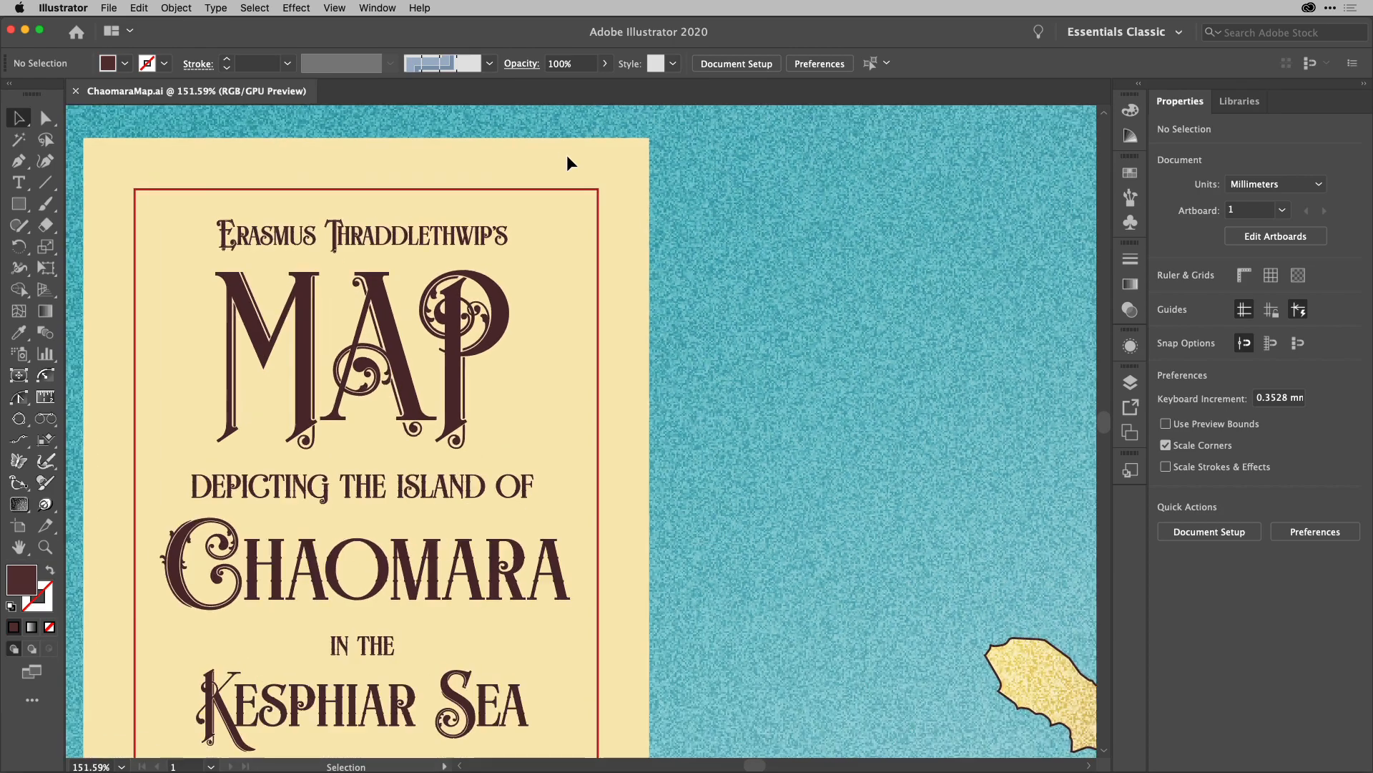
scroll(567, 153, "up", 3)
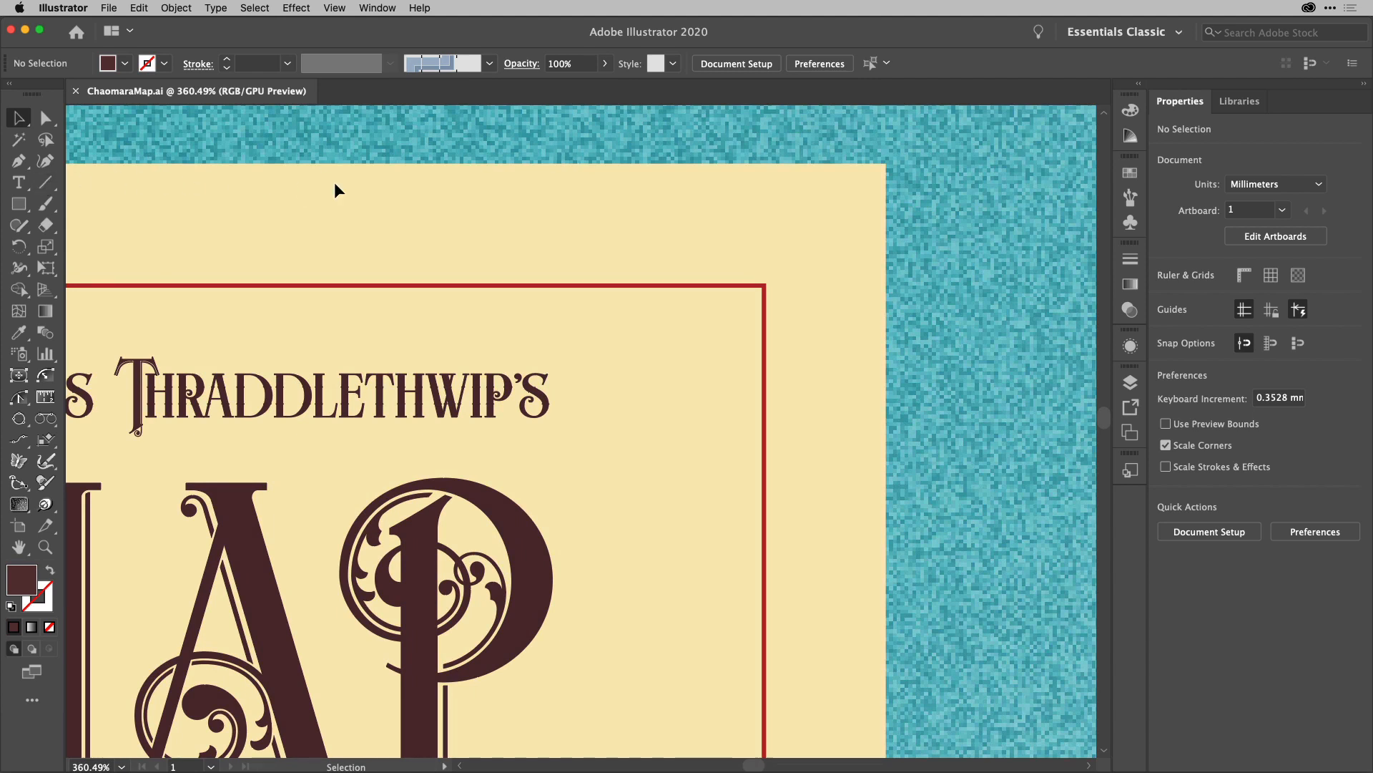
key("backslash")
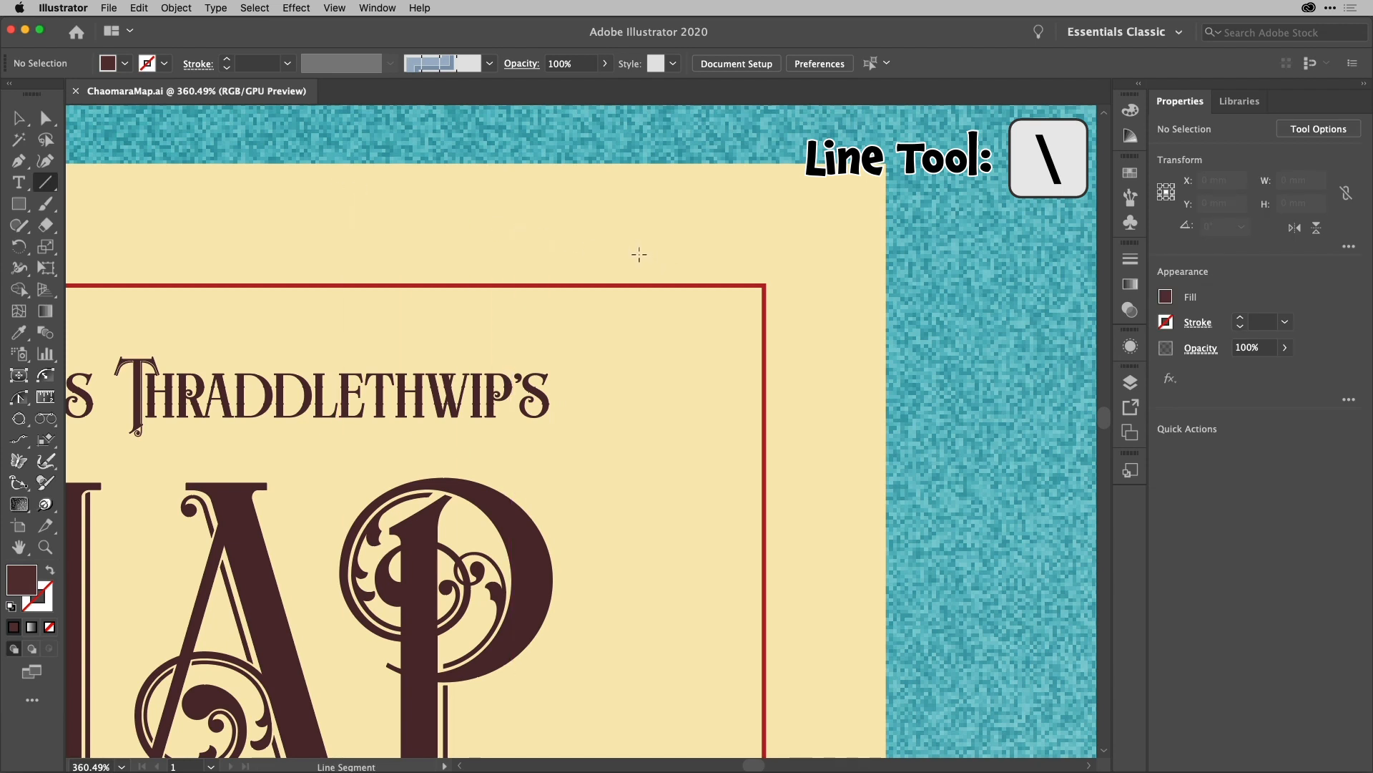
left_click_drag(639, 254, 638, 150)
key("shift")
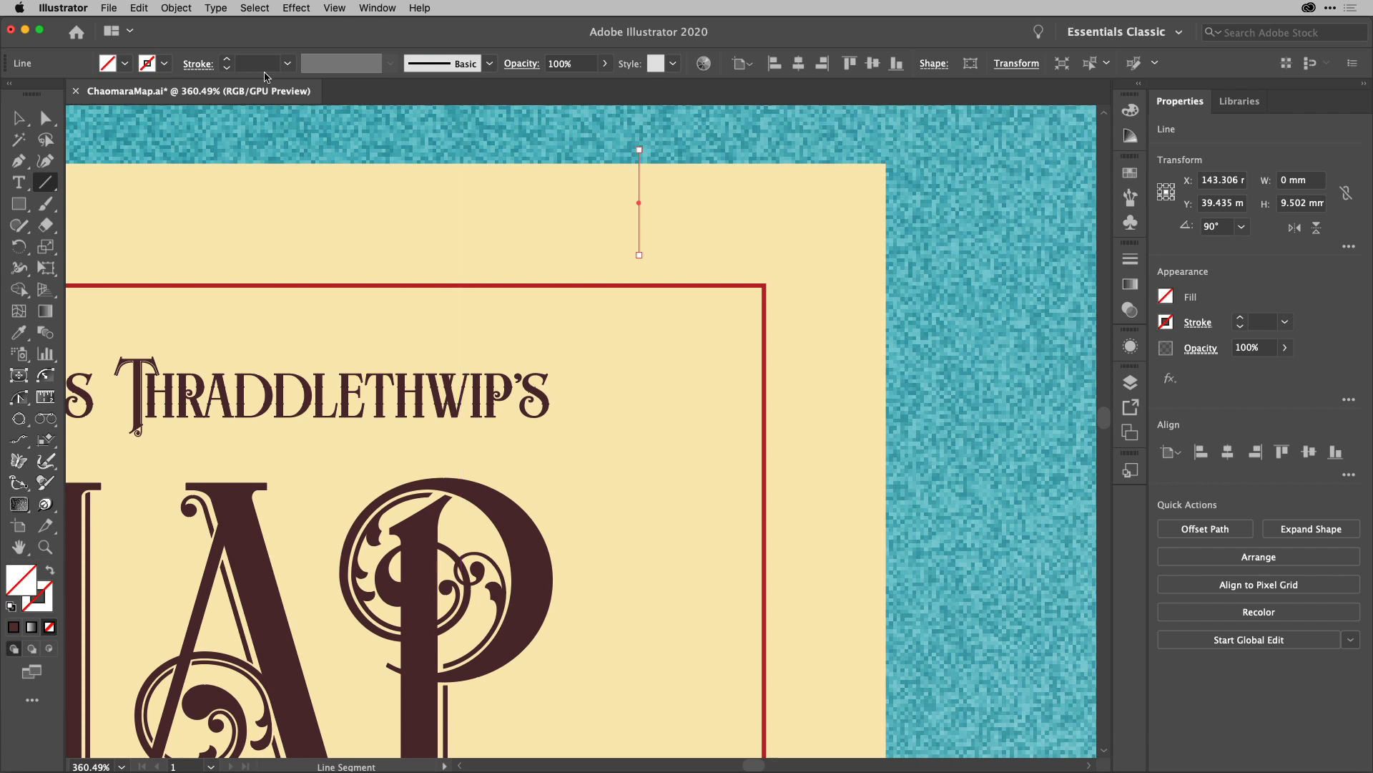
Style the line with a 4 pt red stroke (R=193 G=39 B=45) and round caps
left_click(164, 64)
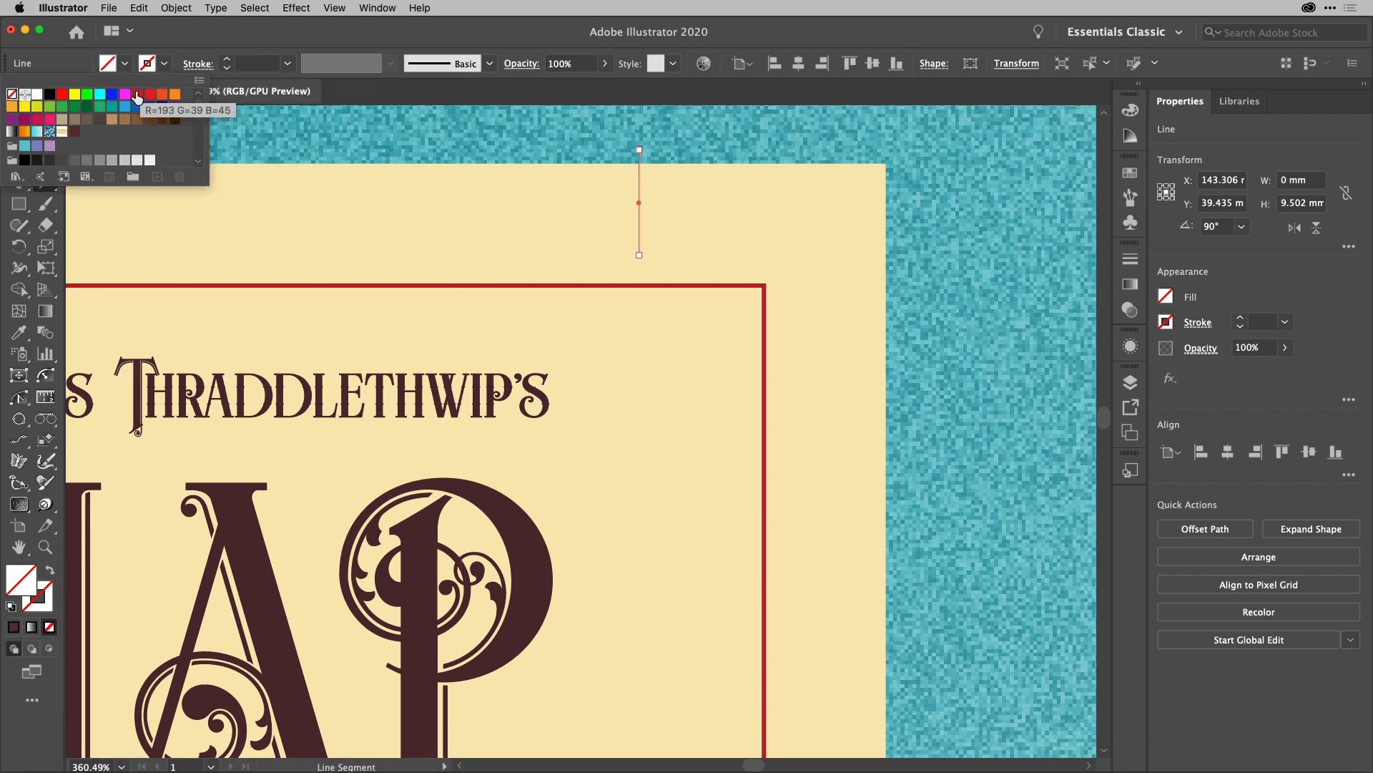
left_click(138, 96)
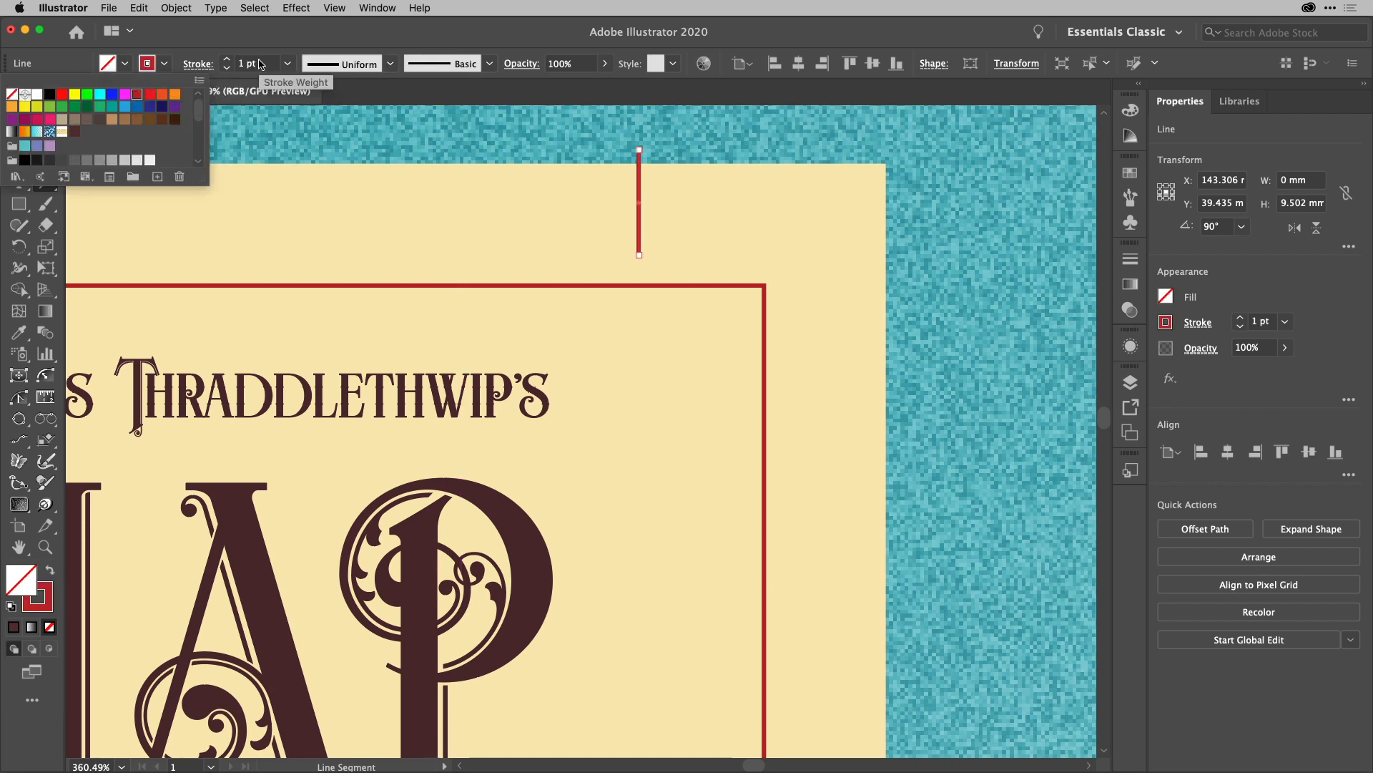
left_click(261, 64)
type("3")
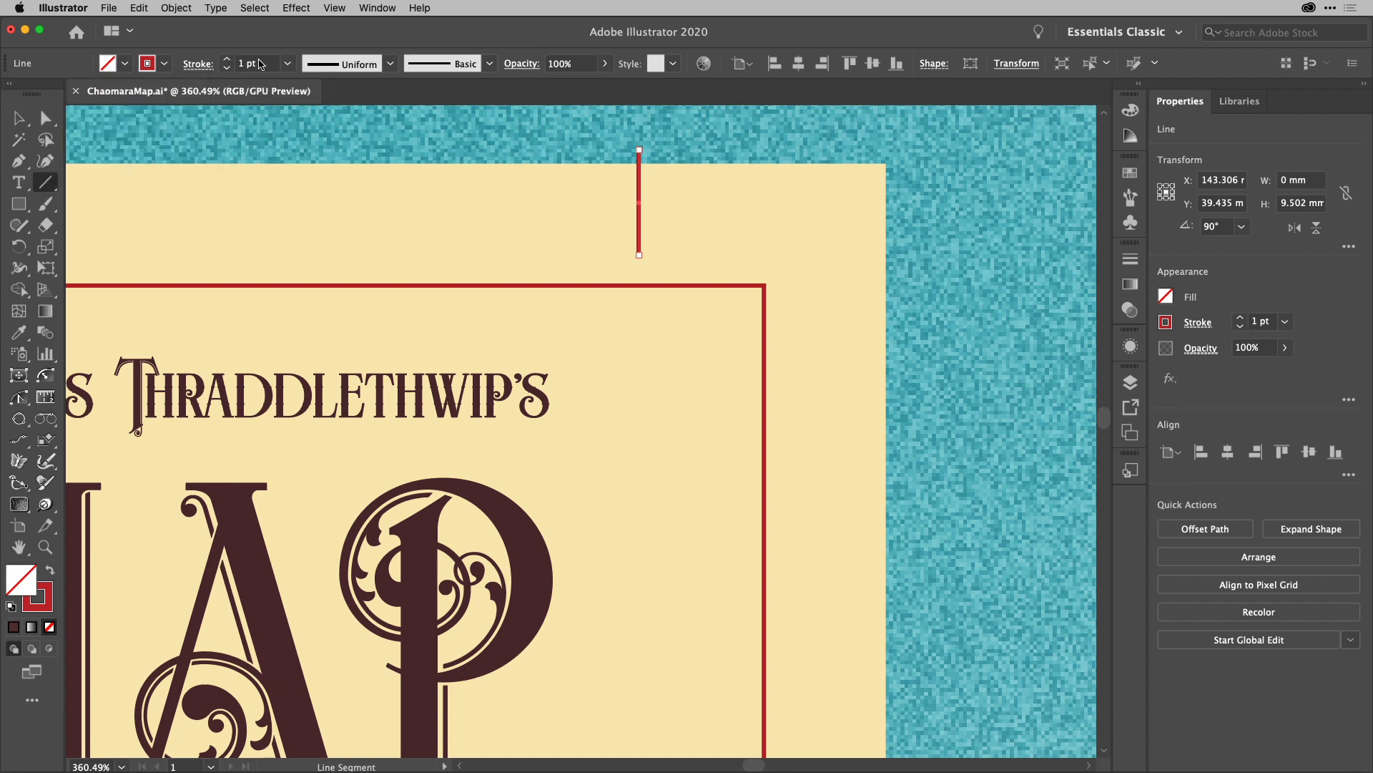
key("Return")
key("Up")
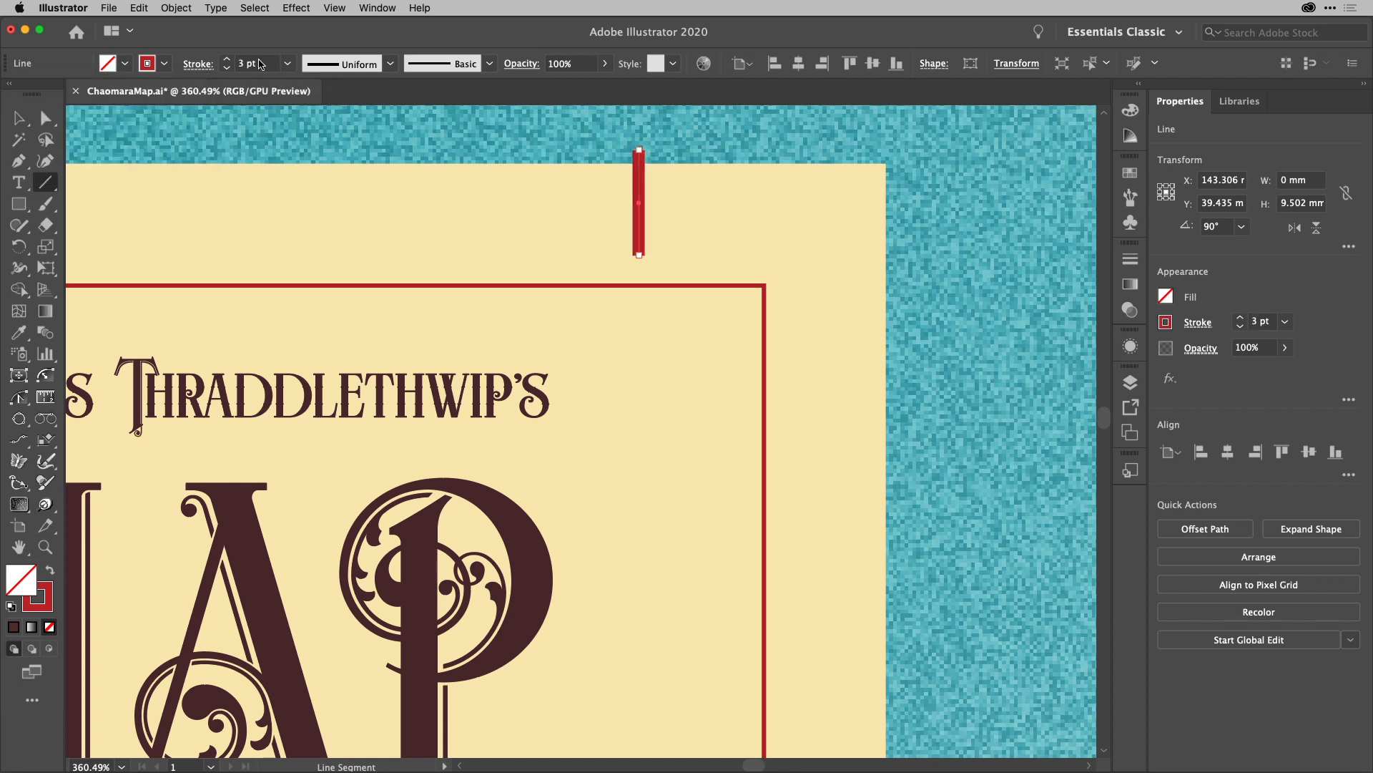
left_click(198, 66)
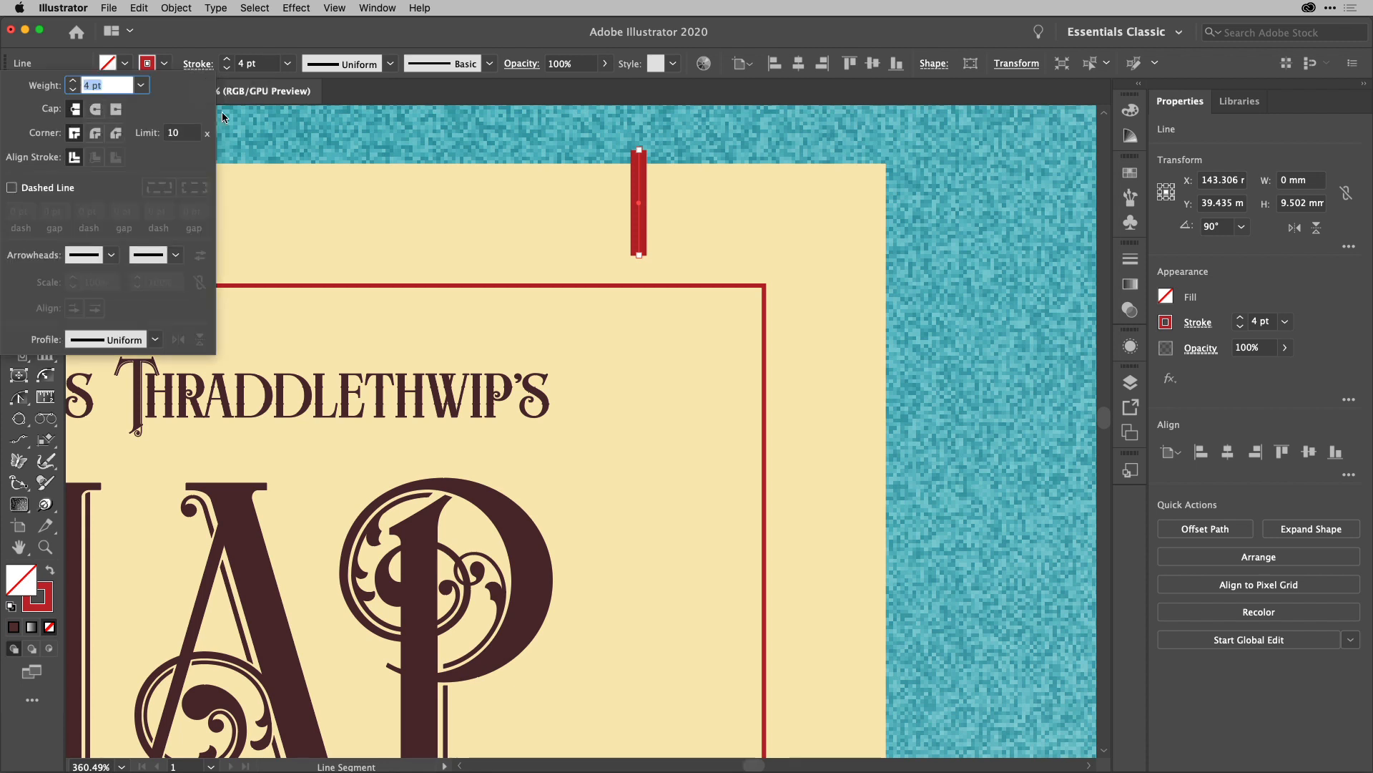
left_click(97, 111)
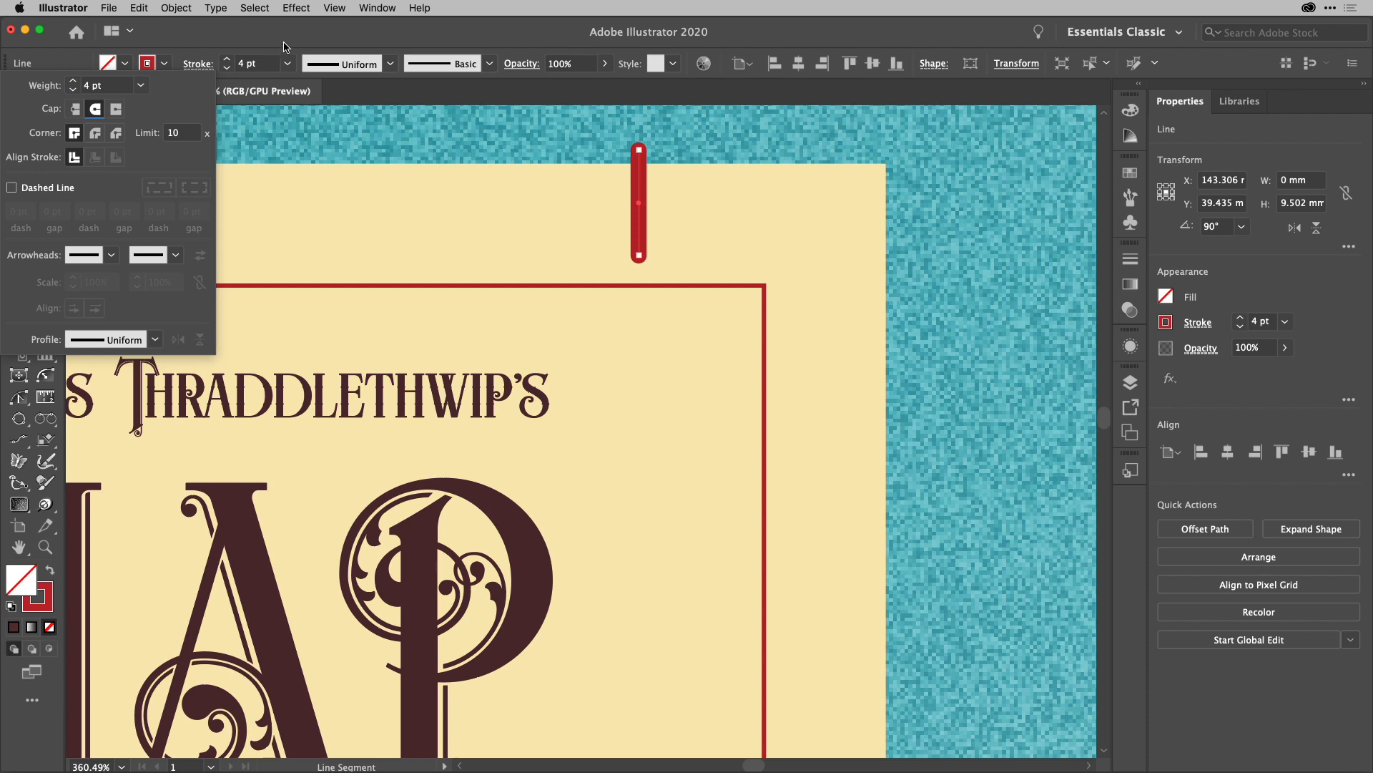
Duplicate the line to the right at about 3.3 mm spacing, repeat the copy four times, and delete the last copy
left_click(22, 119)
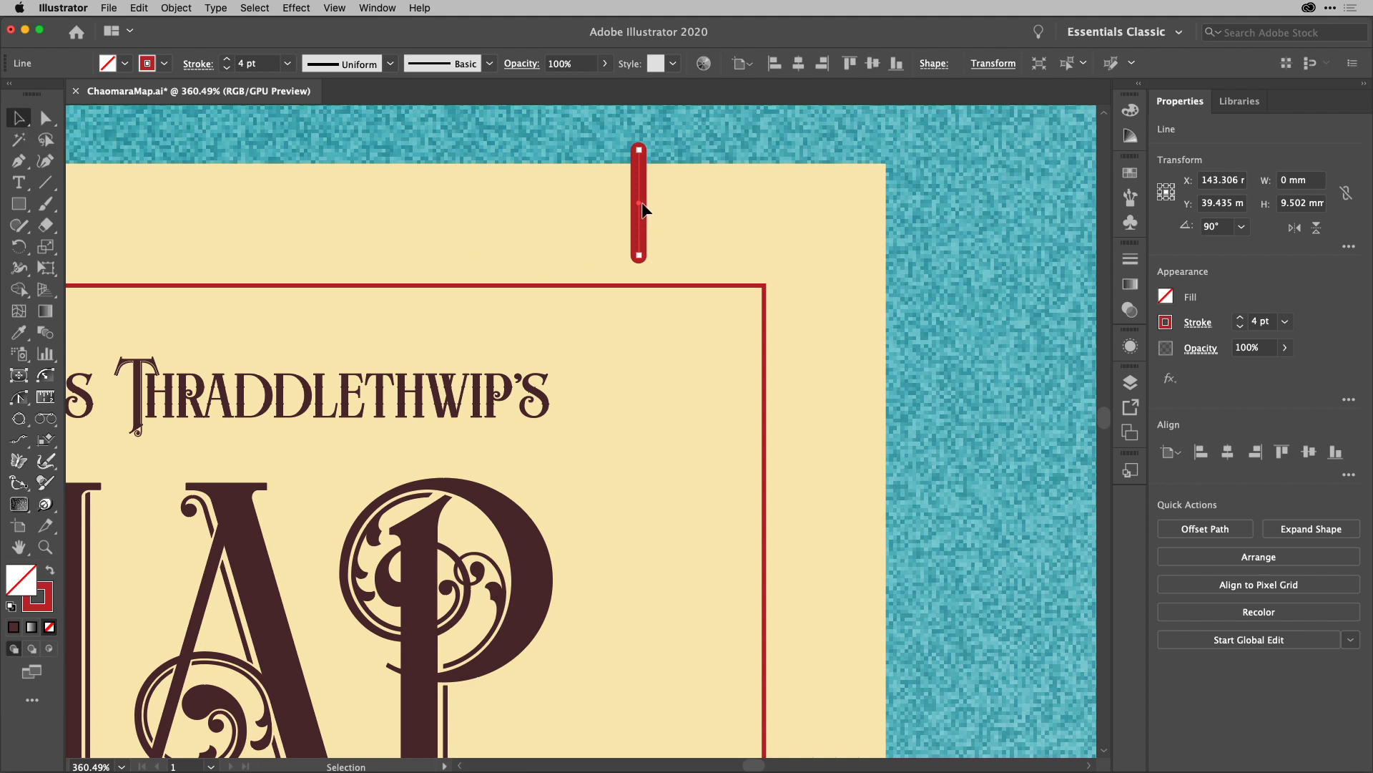
key("alt")
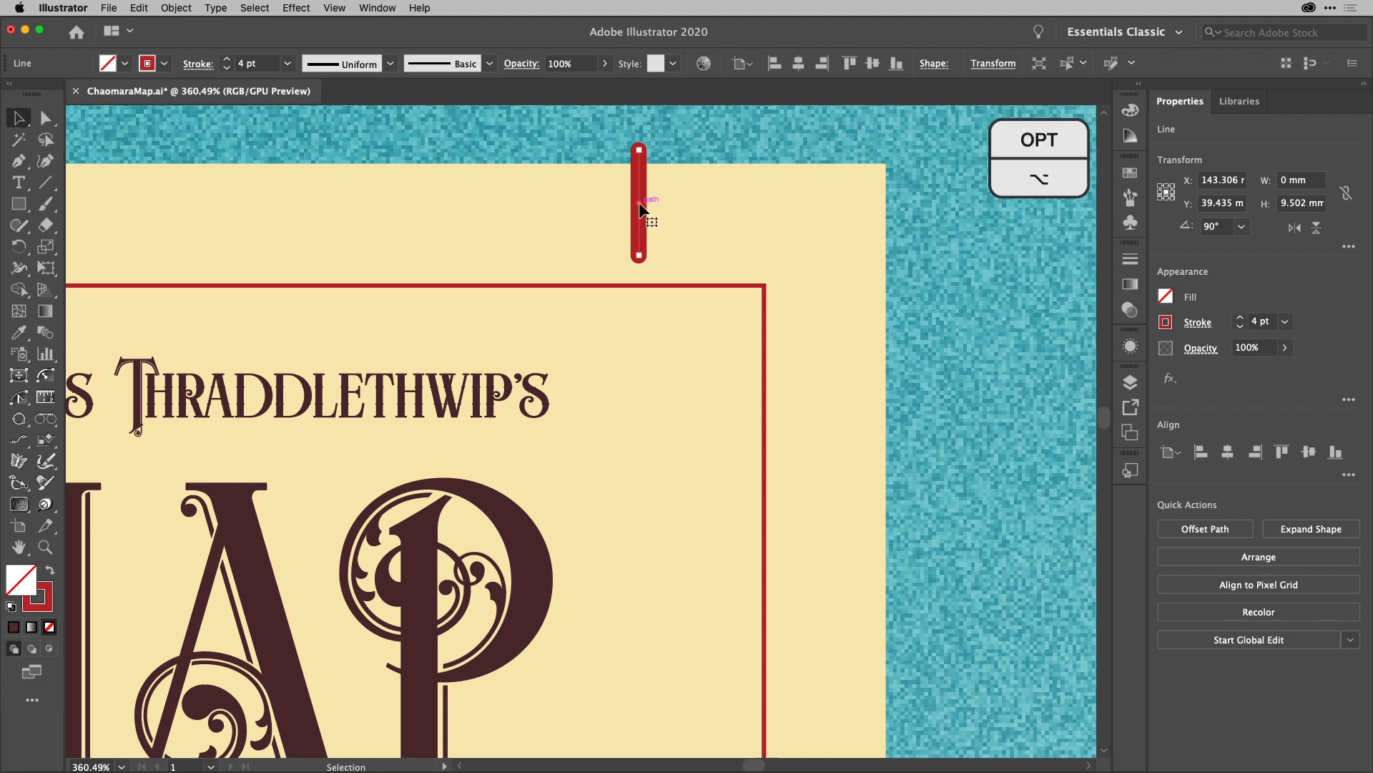
key("shift")
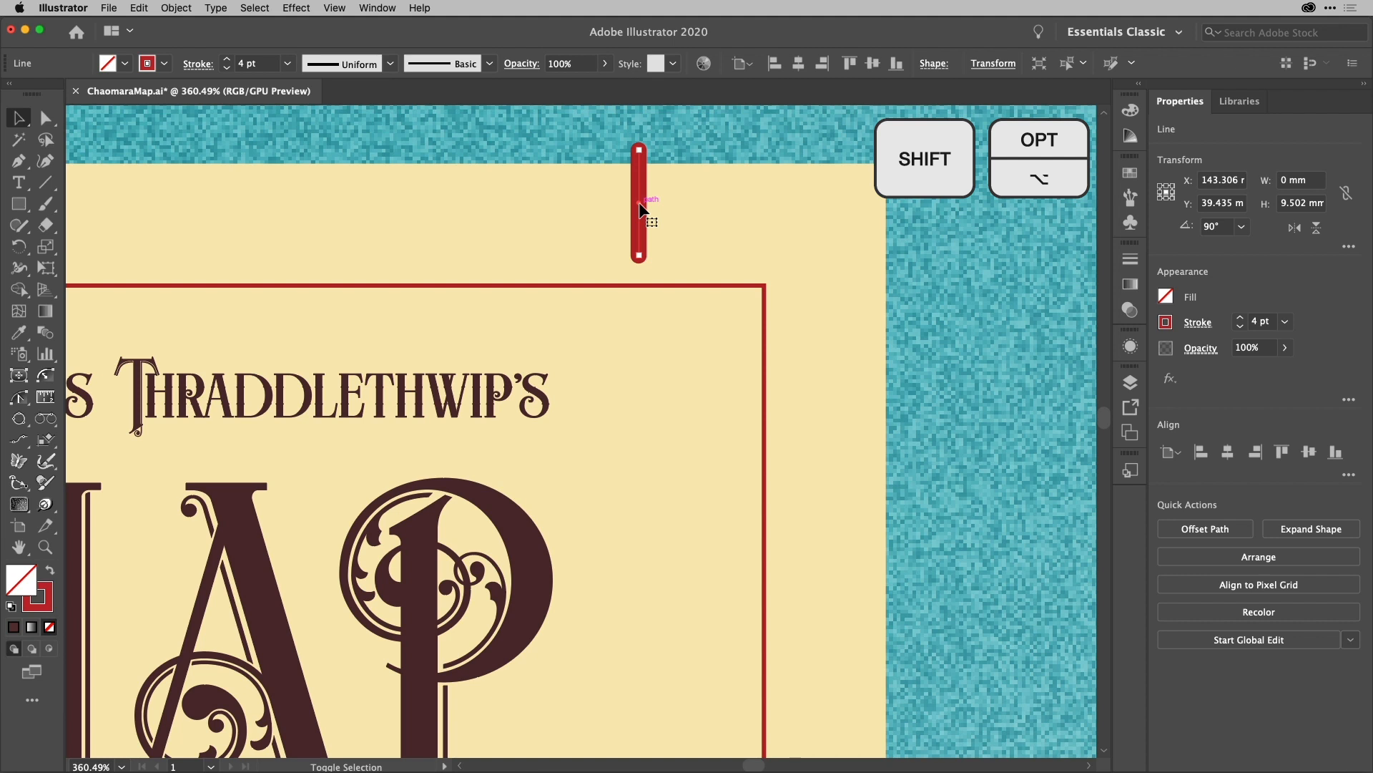
left_click_drag(640, 207, 676, 203)
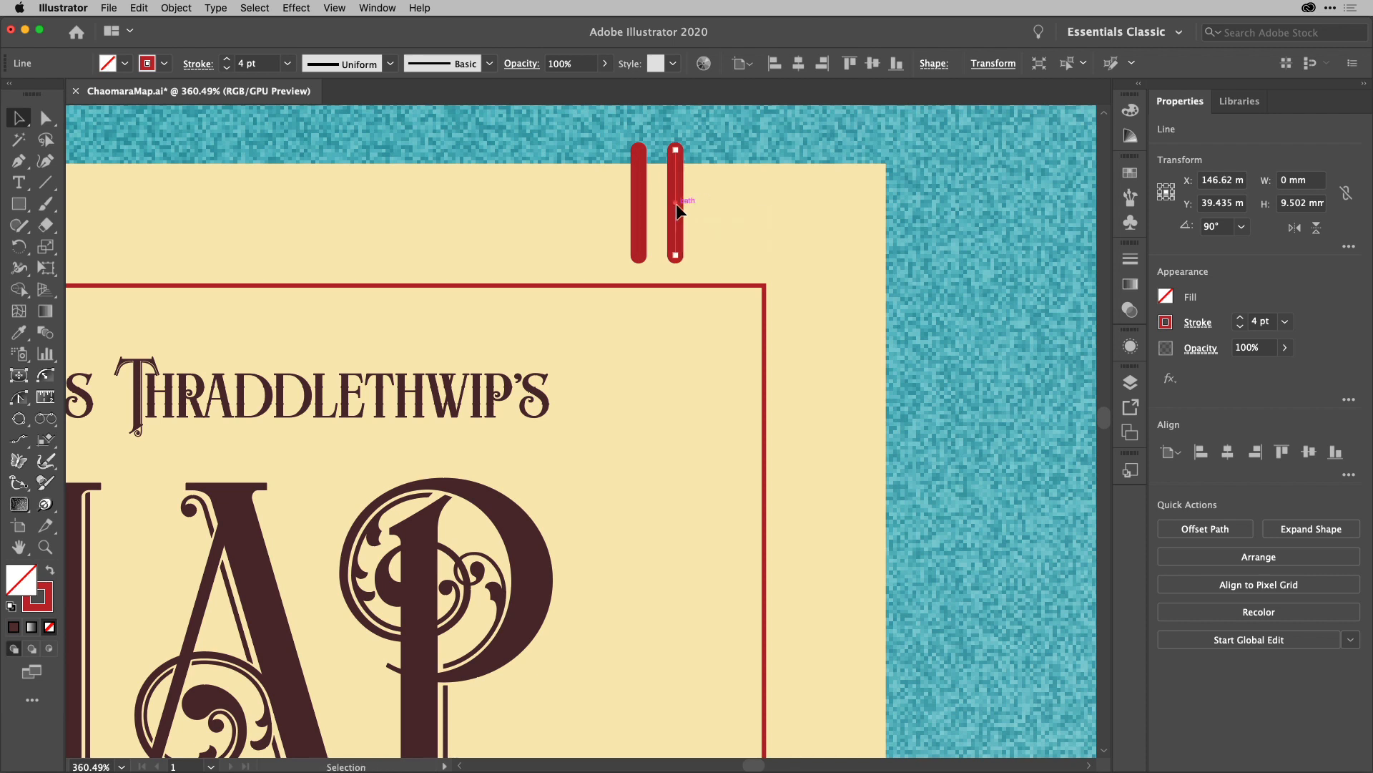
key("super+d")
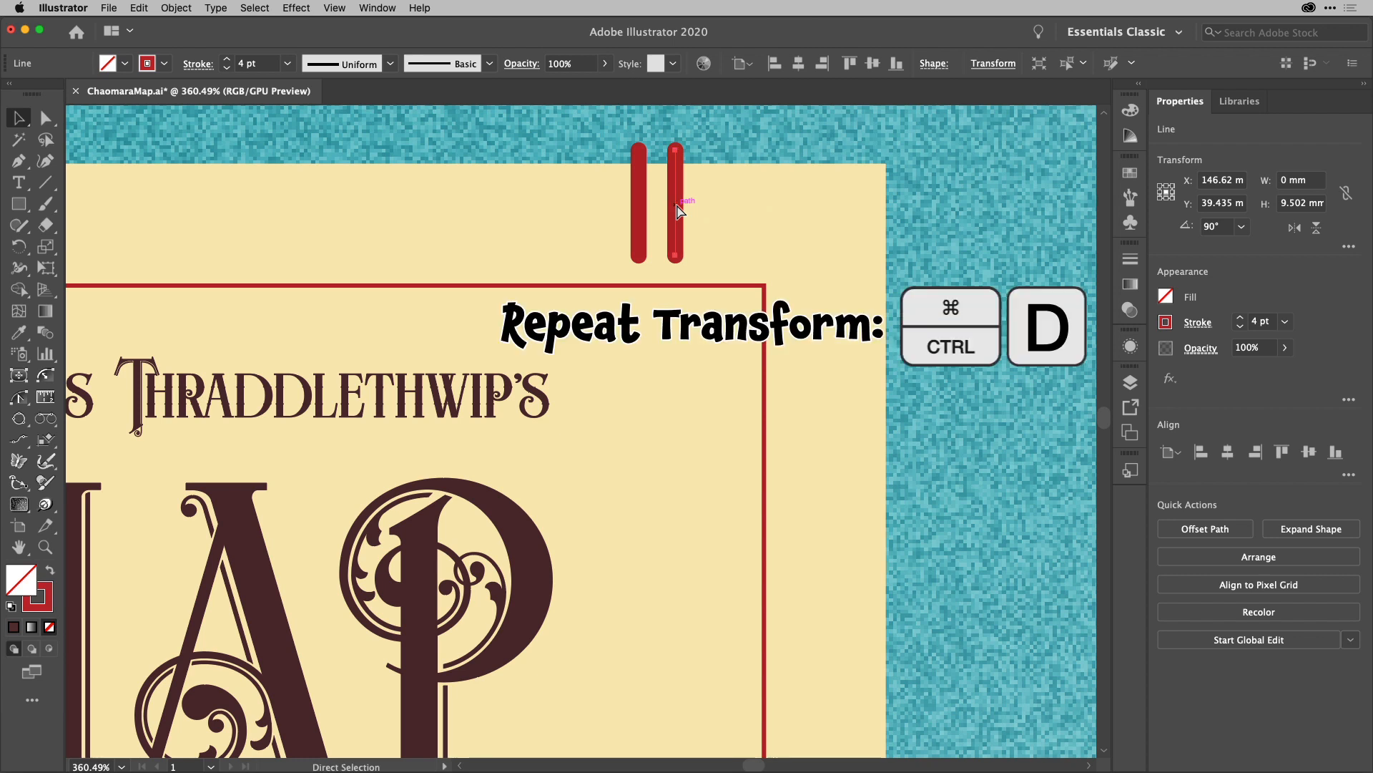
key("super+d")
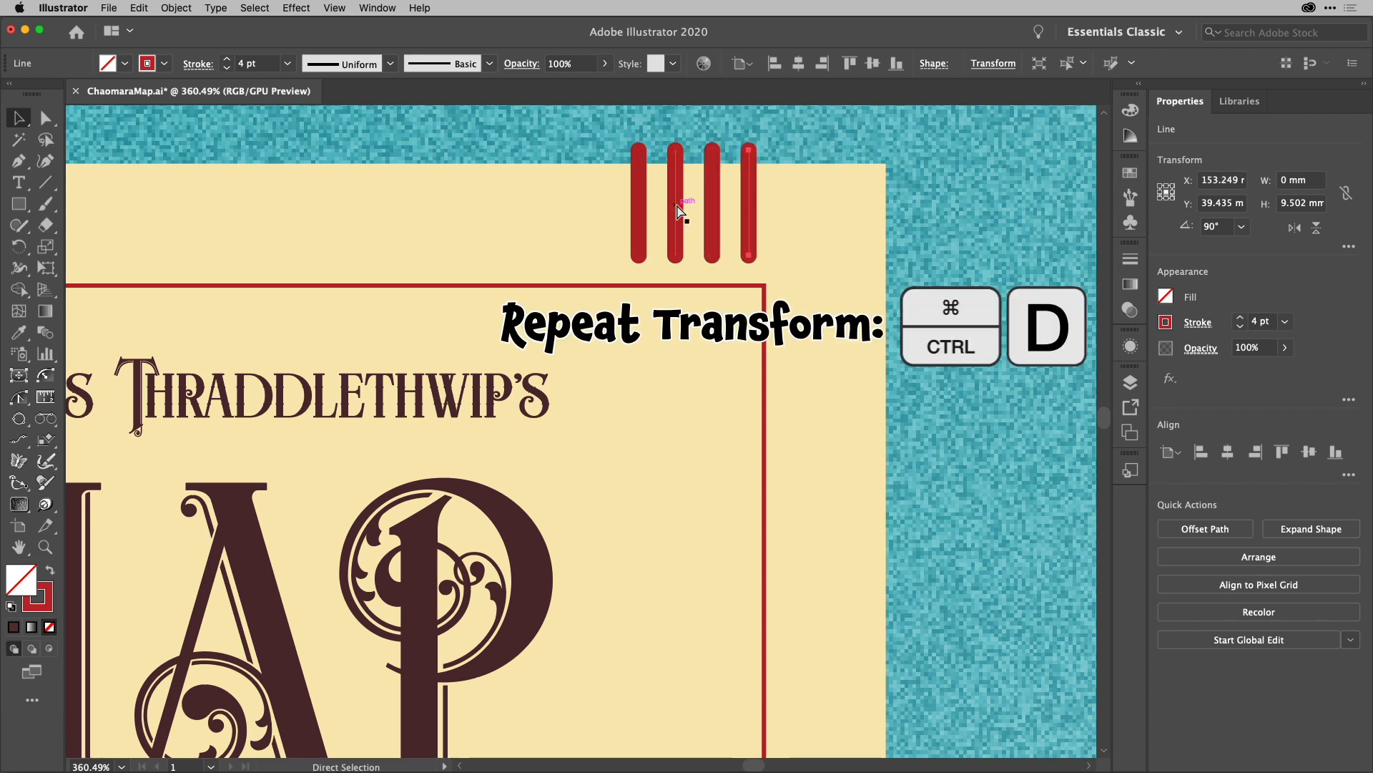
key("super+d")
key("super+d")
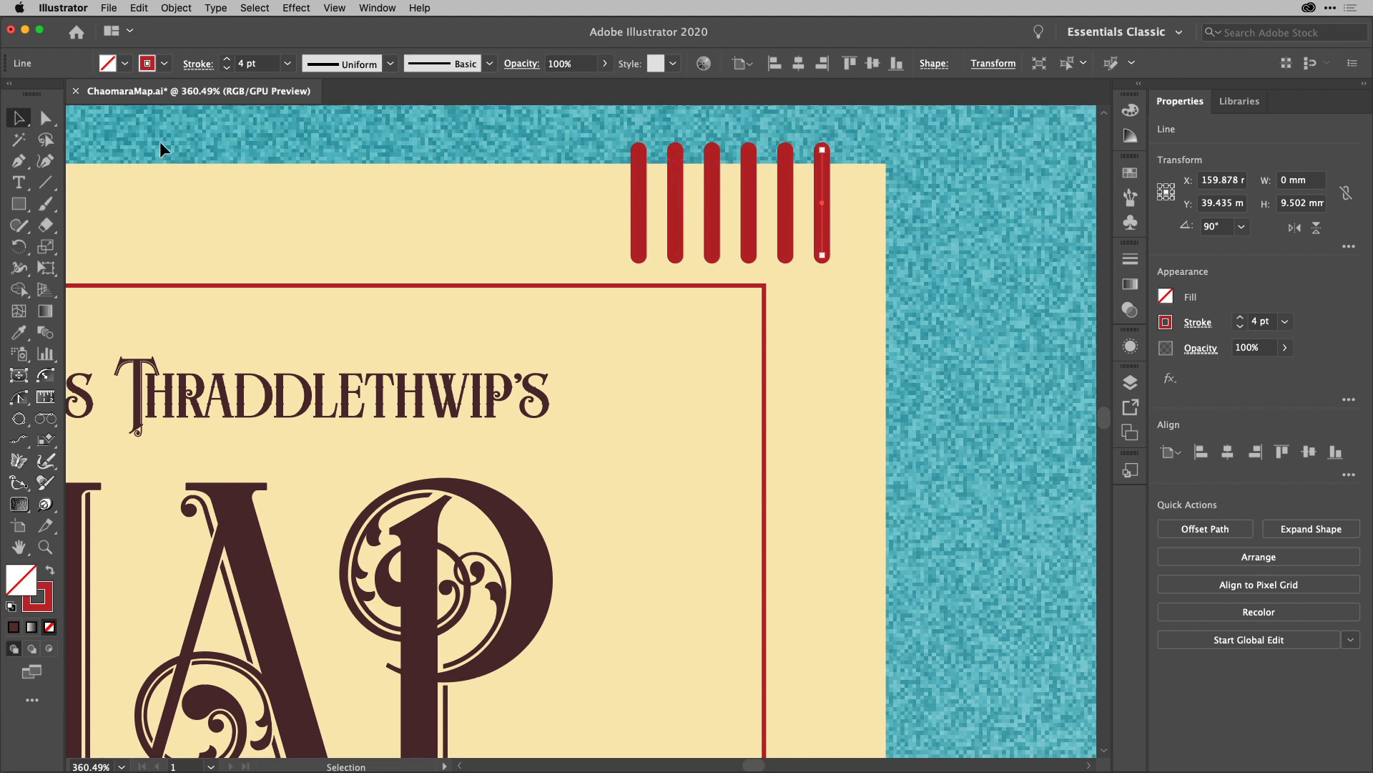
left_click(47, 118)
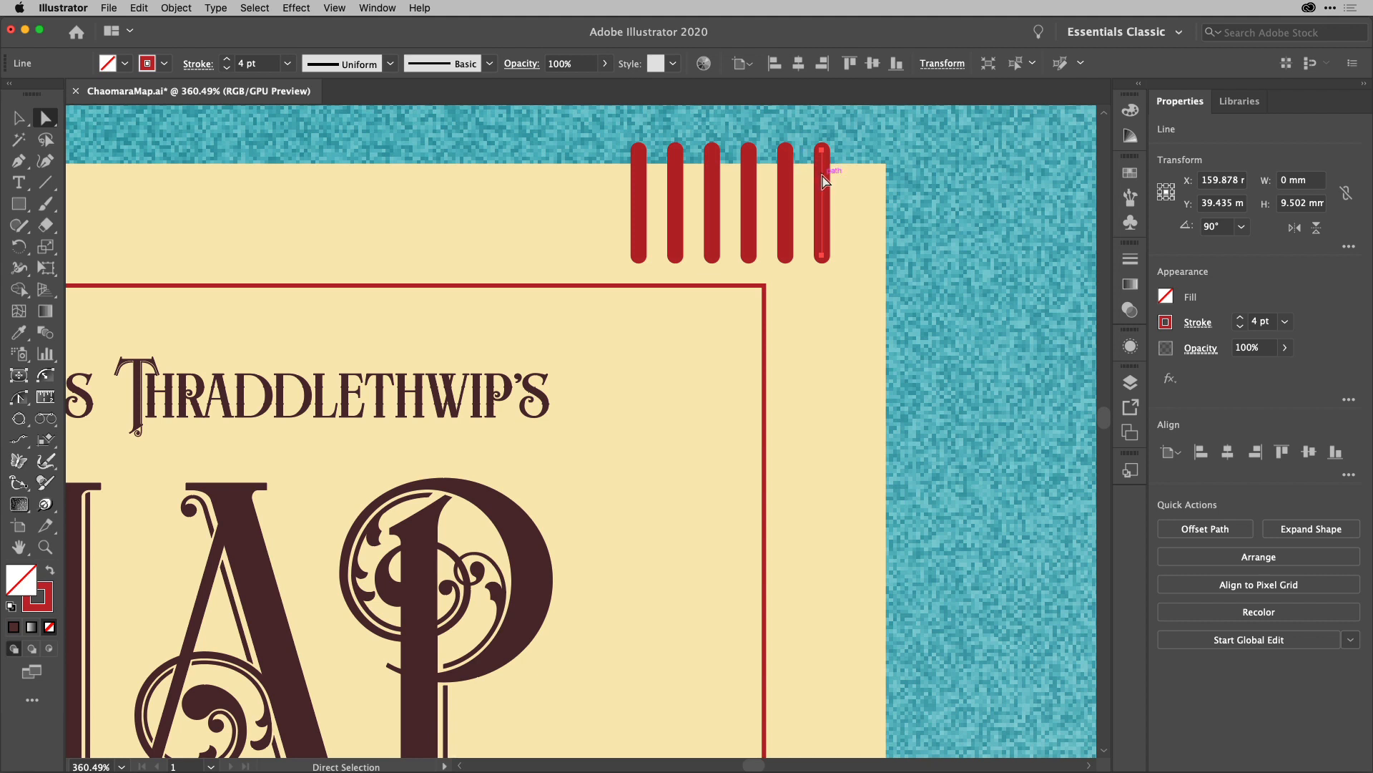
key("Delete")
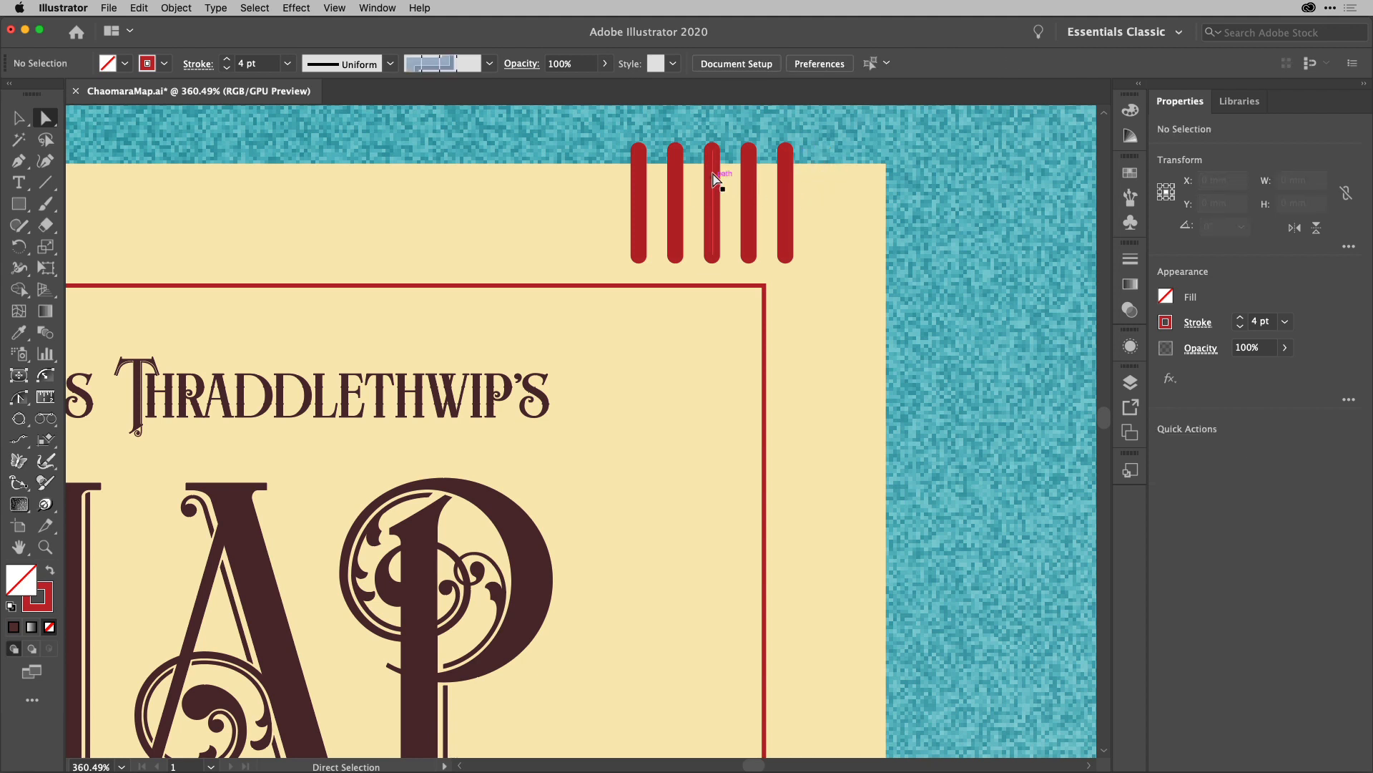
Extend the second and fourth lines upward to about 13.4 mm by nudging only their top anchor points
left_click(675, 150)
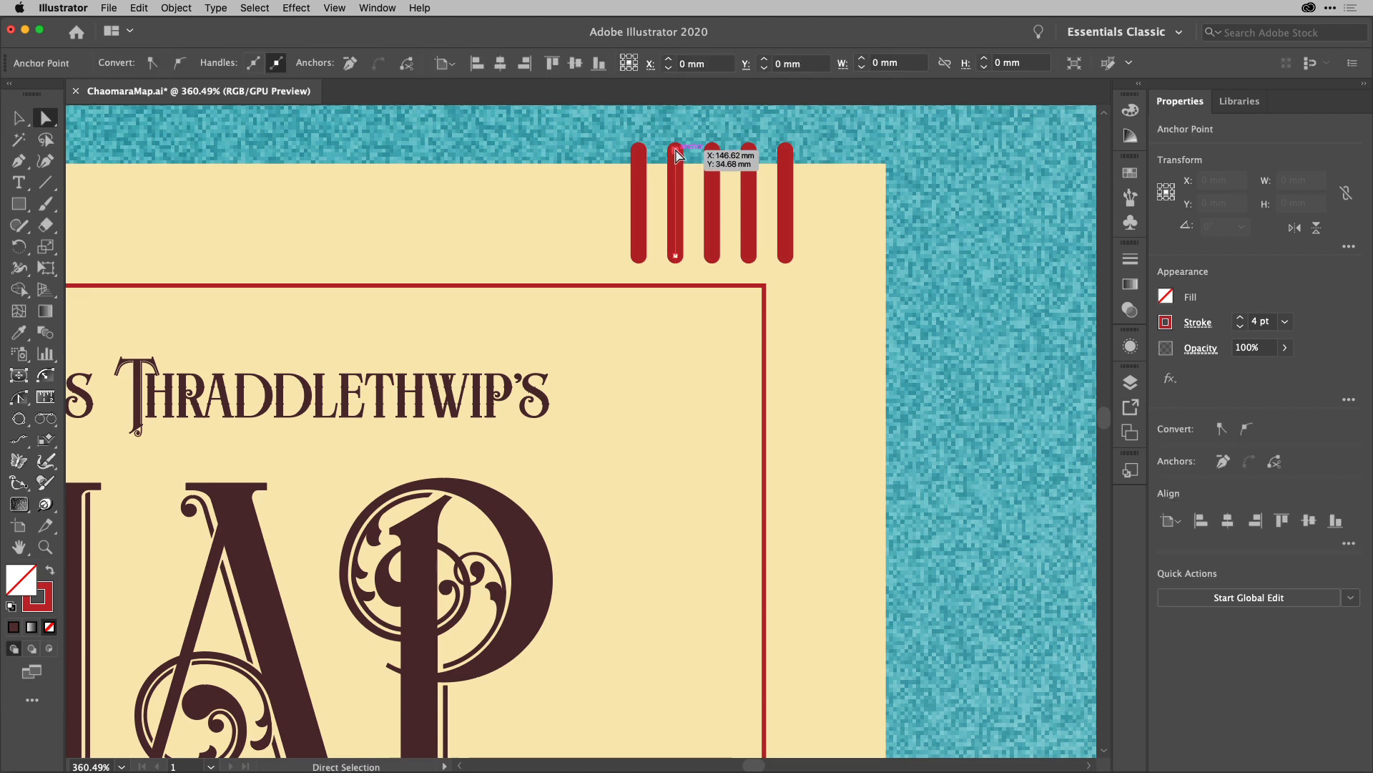
left_click(750, 150, "shift")
scroll(858, 152, "up", 1)
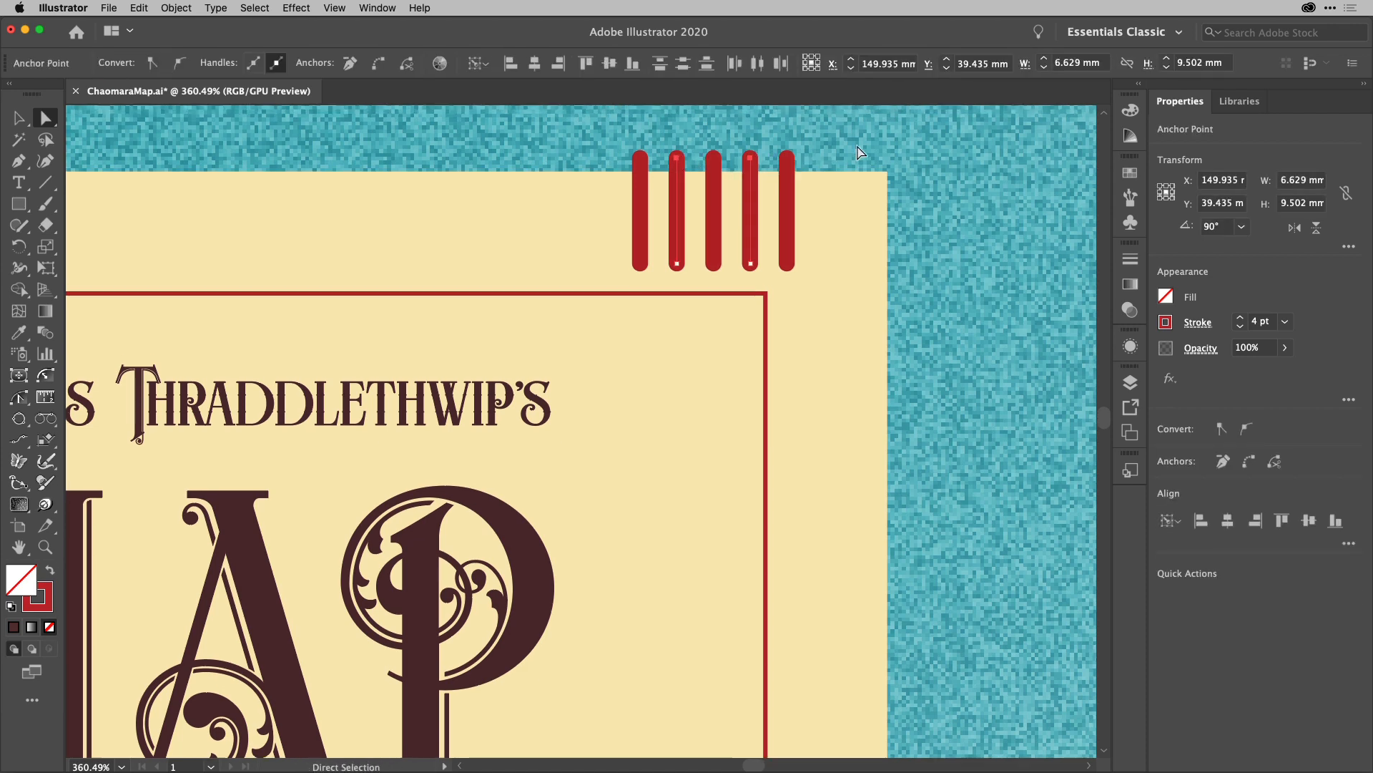
scroll(859, 152, "up", 3)
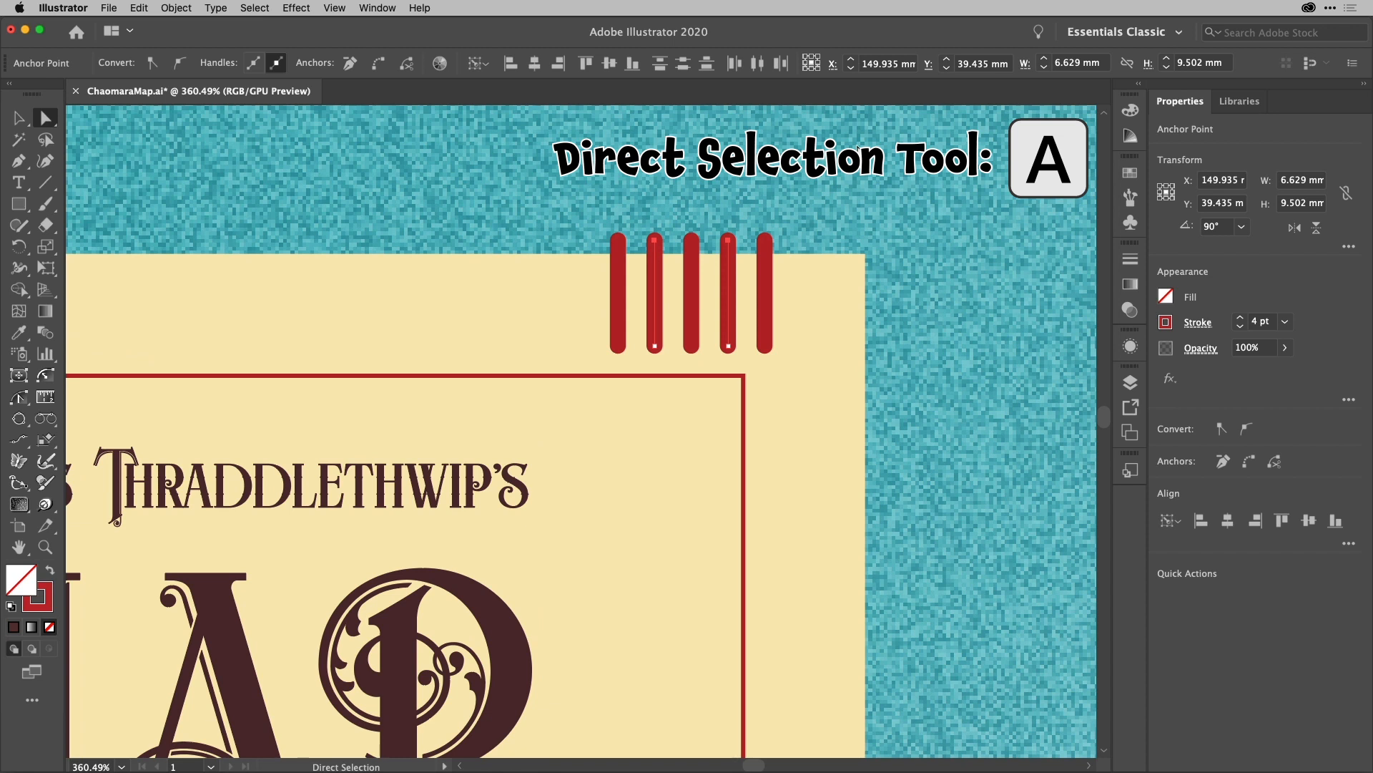
key("Up")
key("Up")
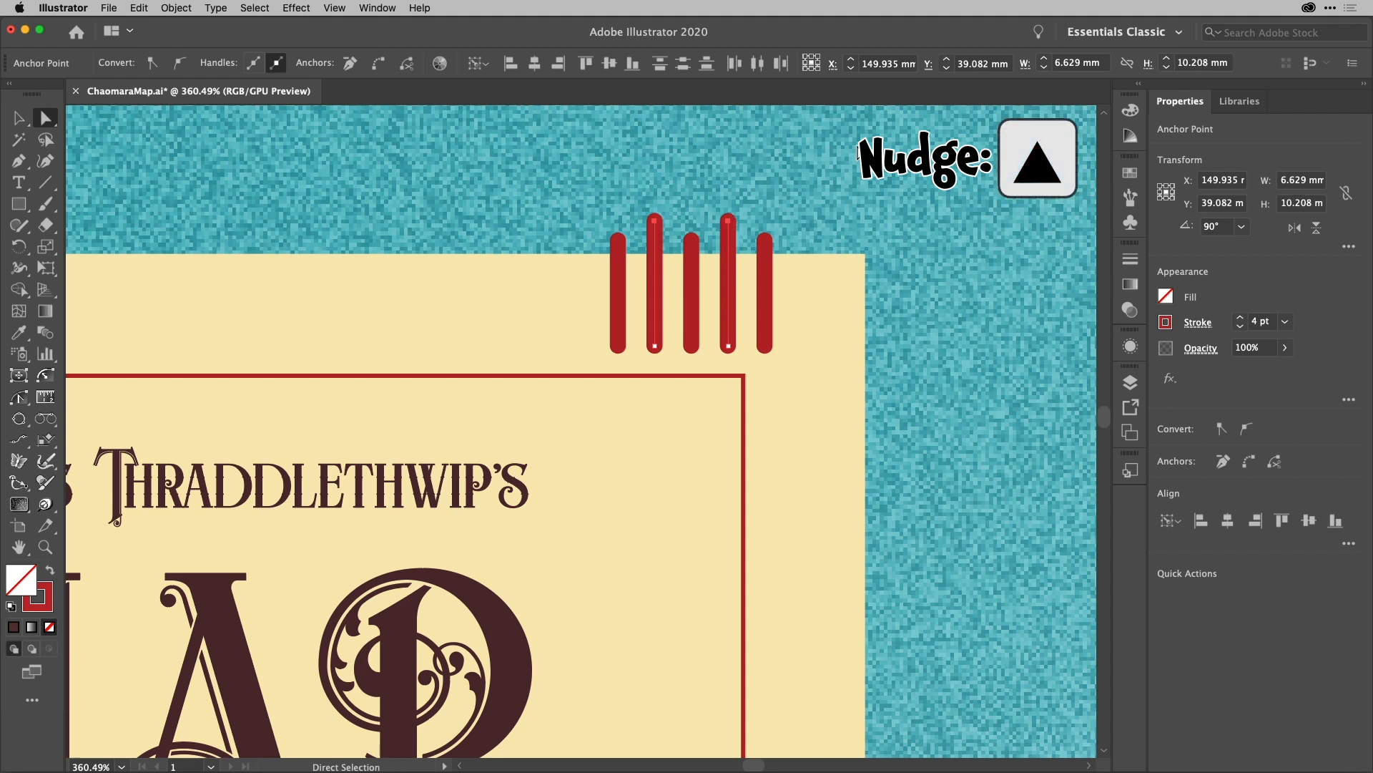
key("Up")
key("Up")
key("Up")
key("Up")
key("Up")
key("Up")
key("Up")
key("Up")
key("Up")
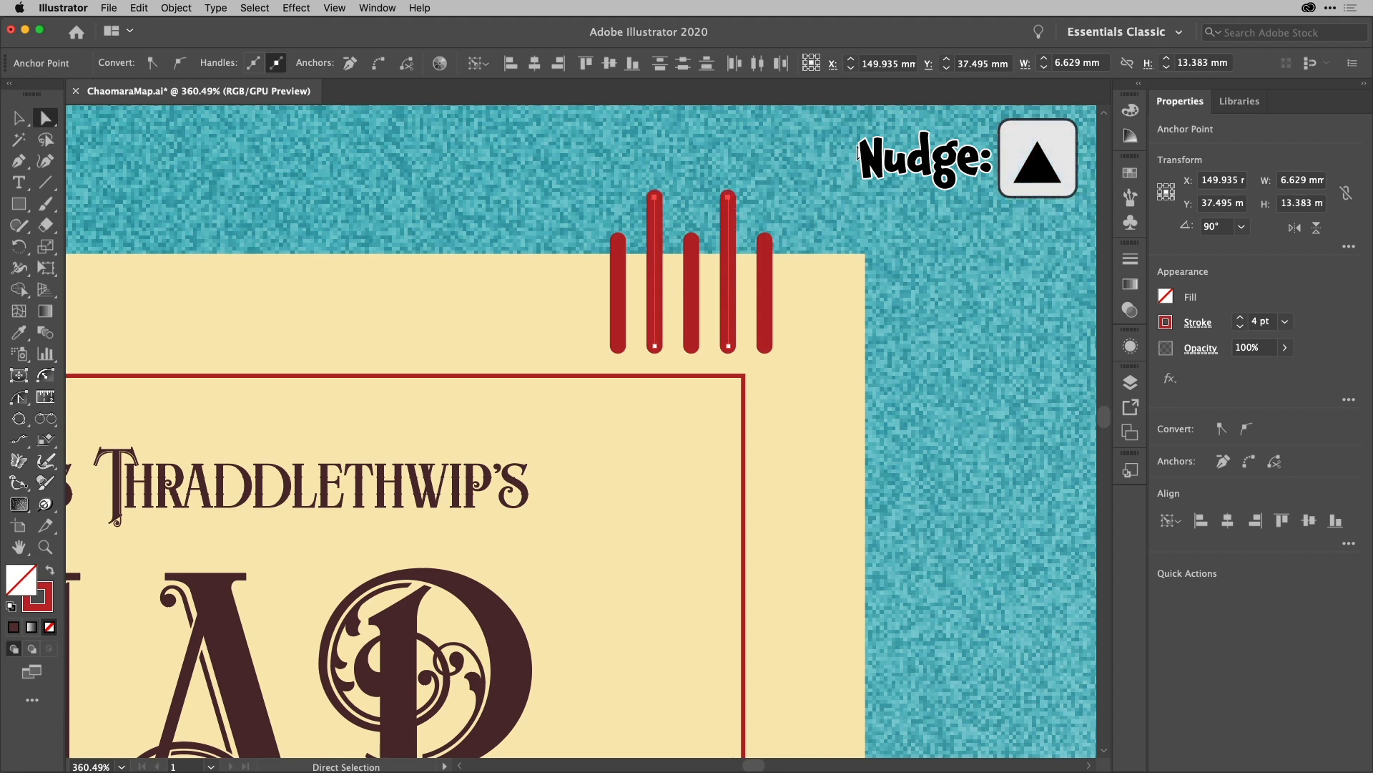
Shorten the first and fifth lines to about 6.7 mm by nudging only their top anchor points downward
left_click_drag(619, 239, 621, 246)
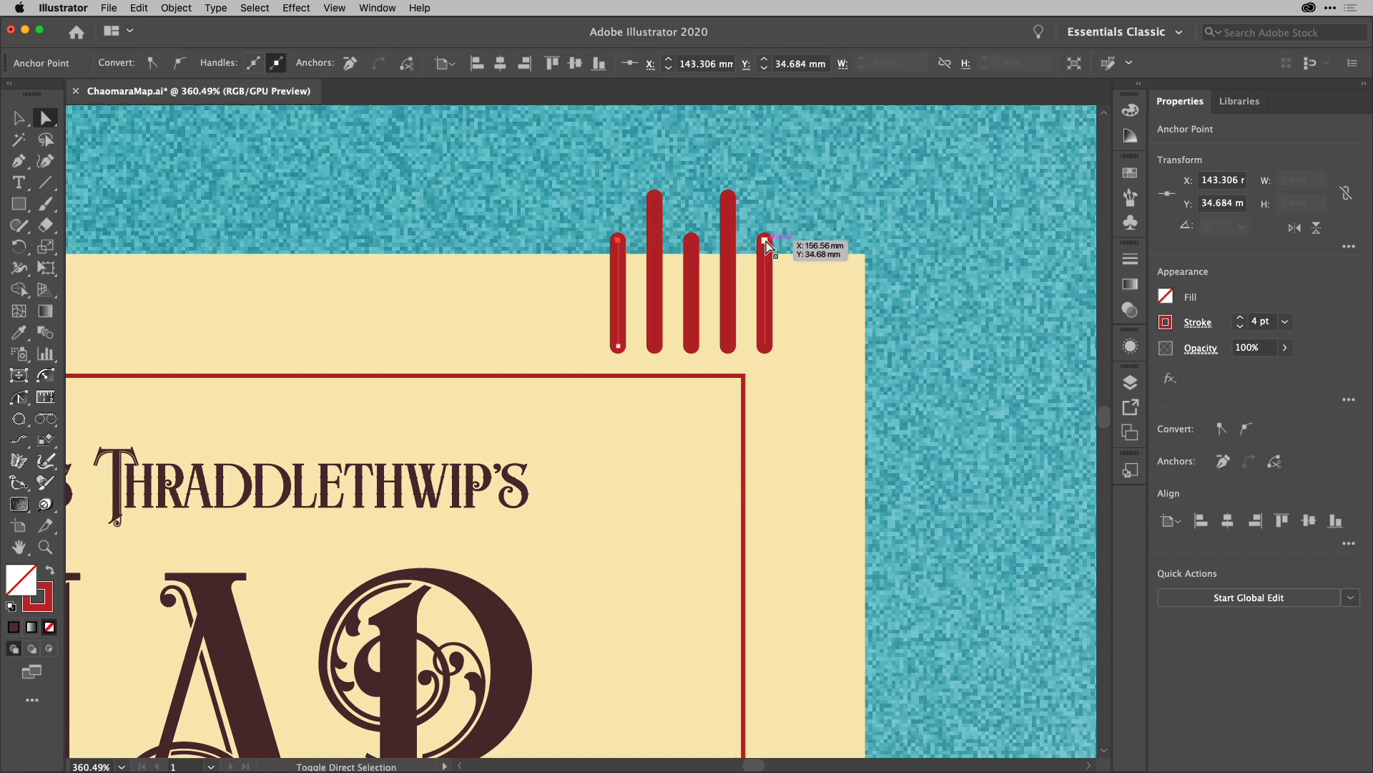
left_click(766, 242, "shift")
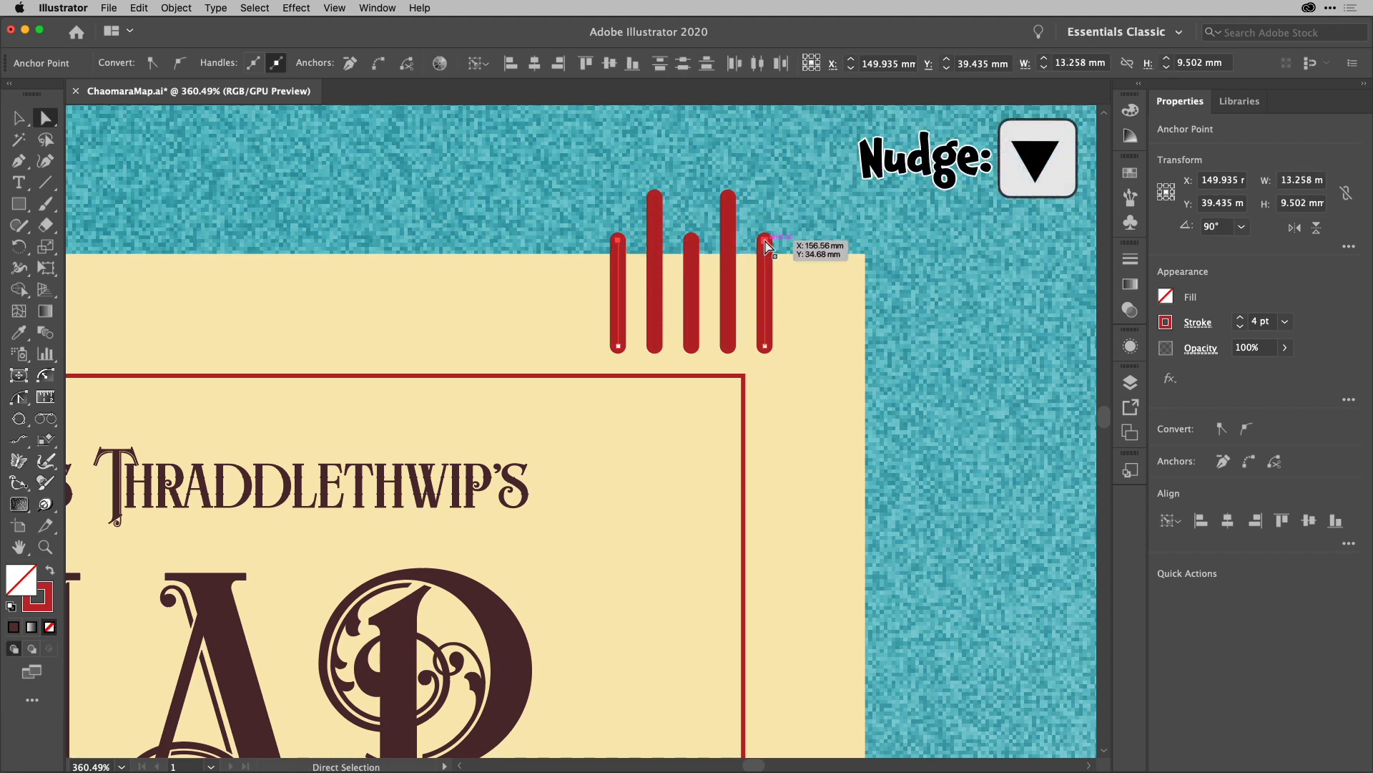
key("Down")
key("Down")
key("Down")
key("Down")
key("Down")
key("Down")
key("Down")
key("Down")
key("Down")
key("Down")
key("Down")
key("Down")
key("Down")
key("Down")
key("Down")
key("Down")
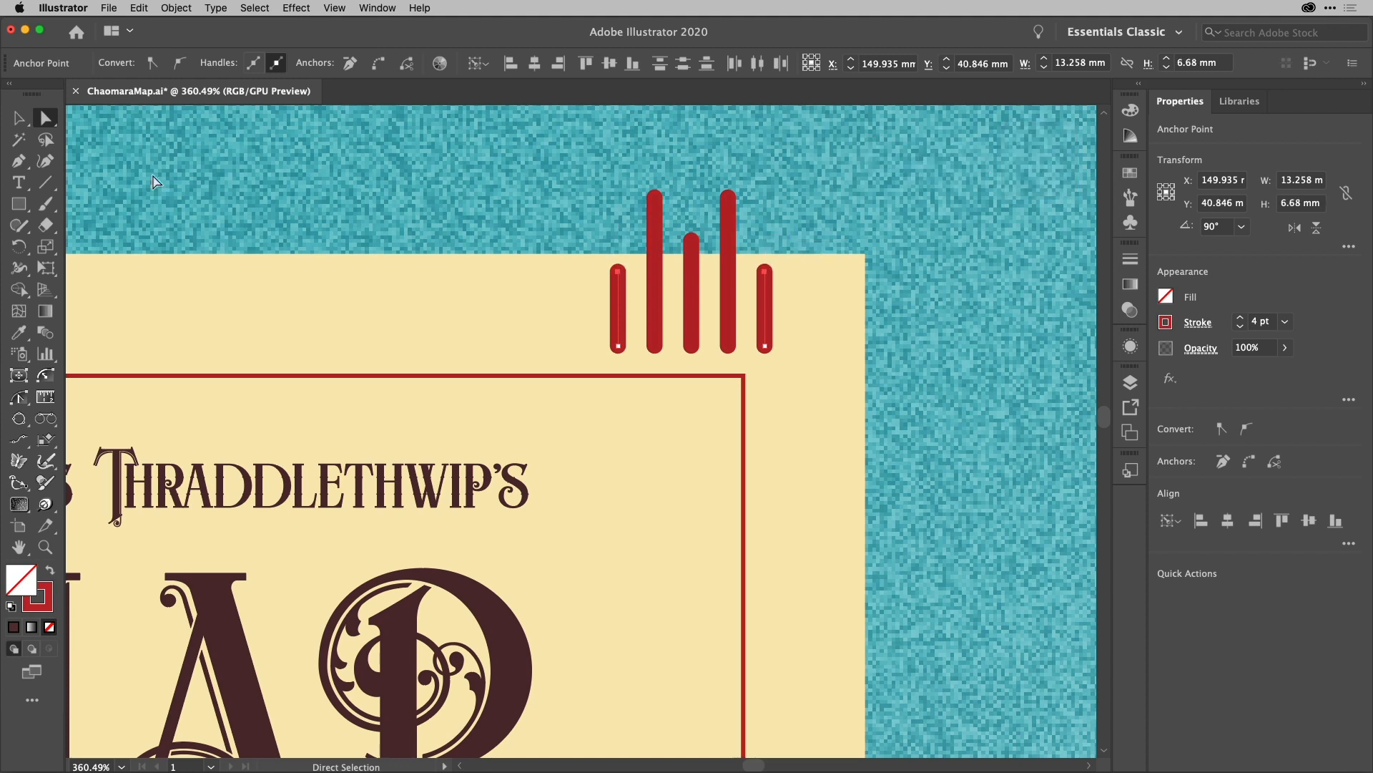
Delete the short fifth line at the right end of the row
left_click(19, 118)
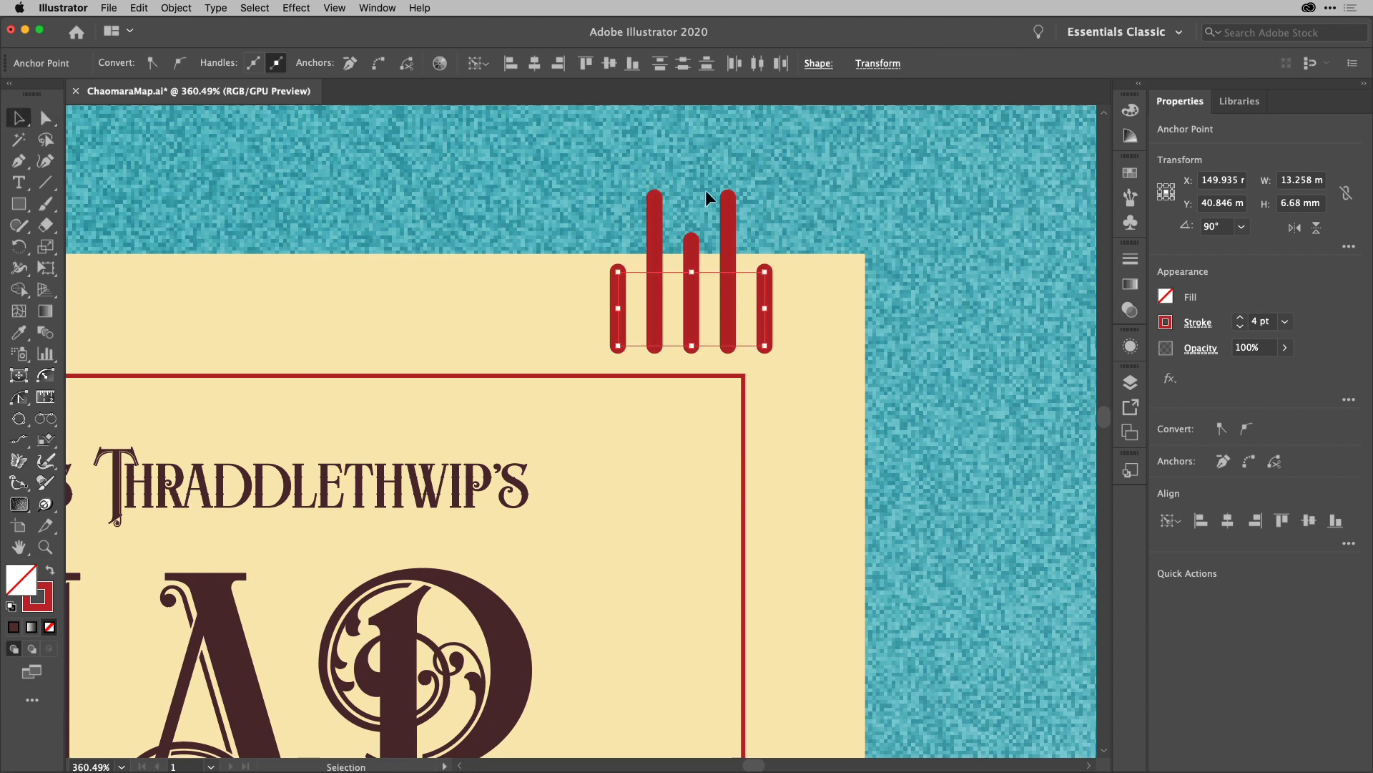
left_click(792, 273)
left_click(766, 290)
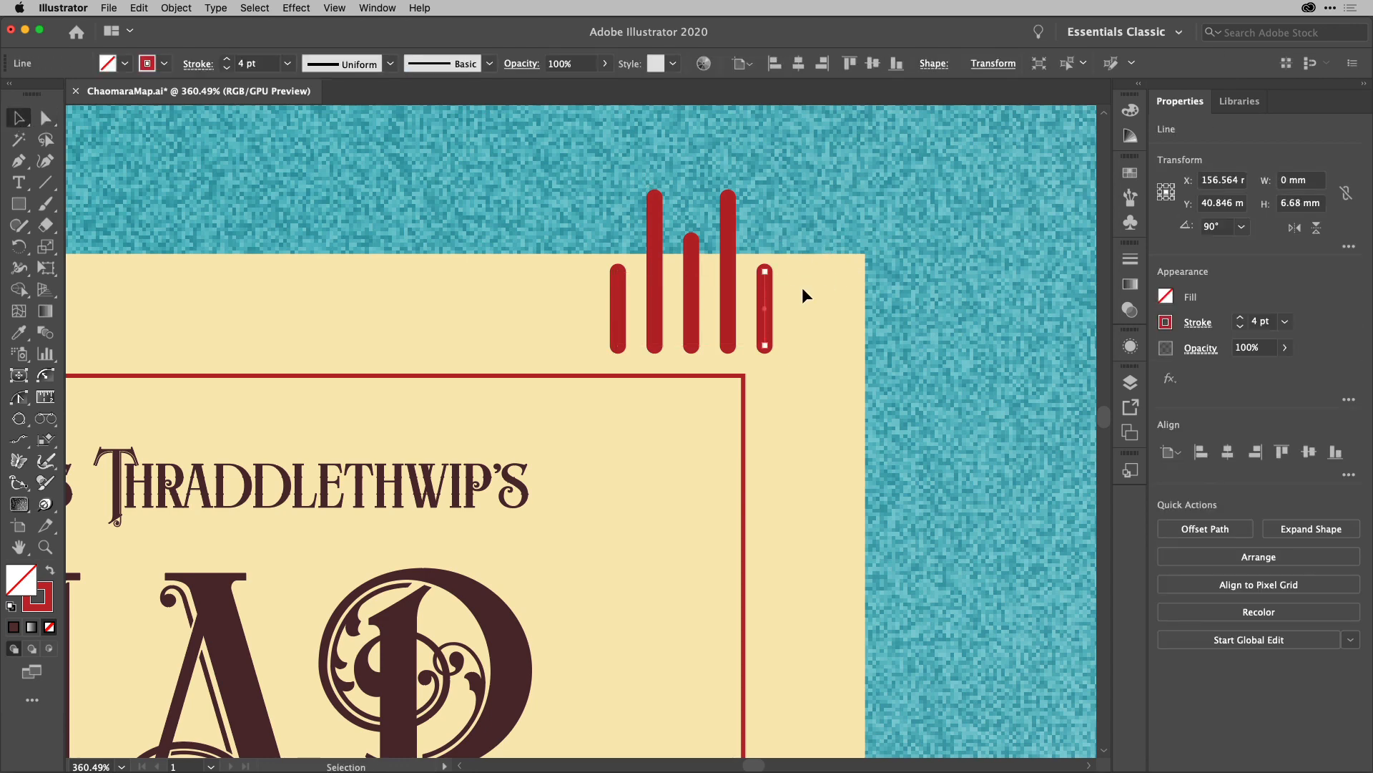
key("Delete")
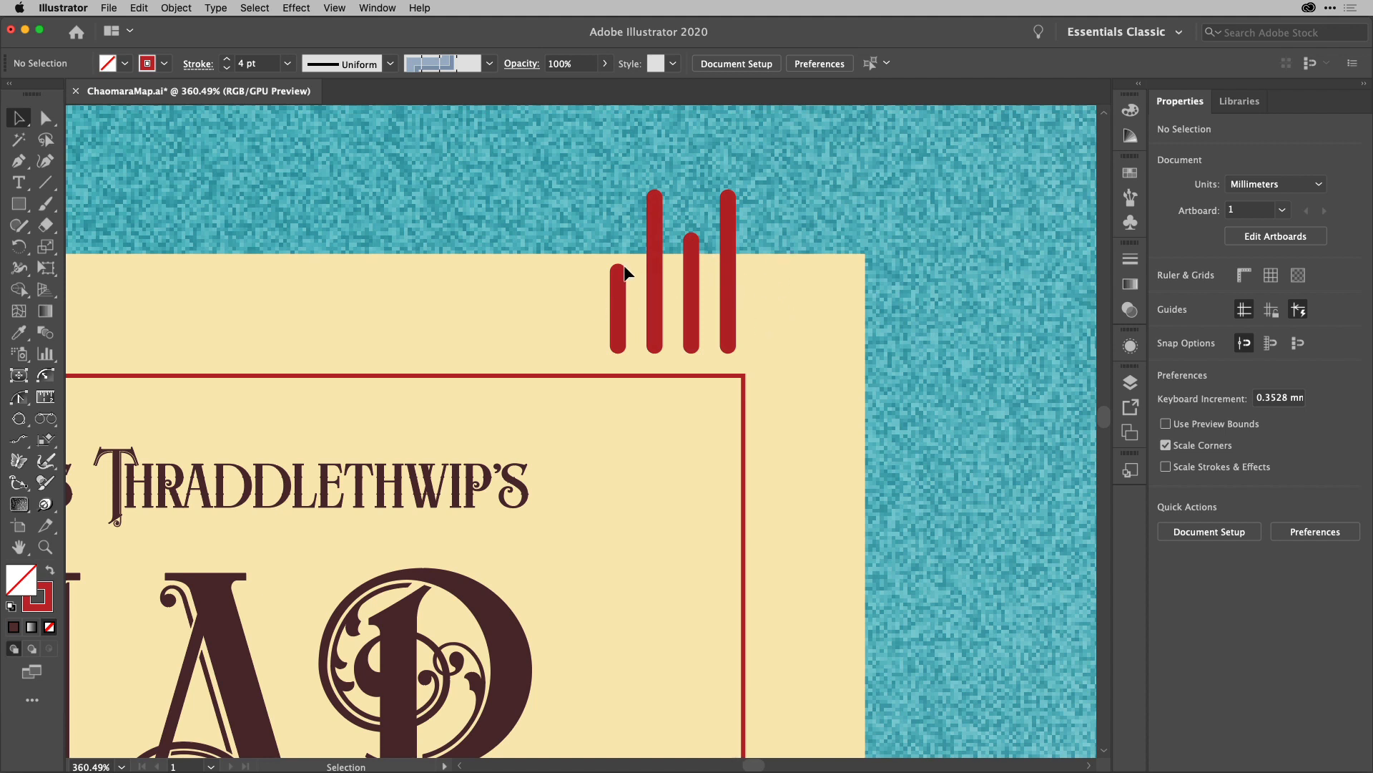
Select the four red lines and convert their strokes to outlined shapes with Outline Stroke
left_click_drag(604, 224, 762, 305)
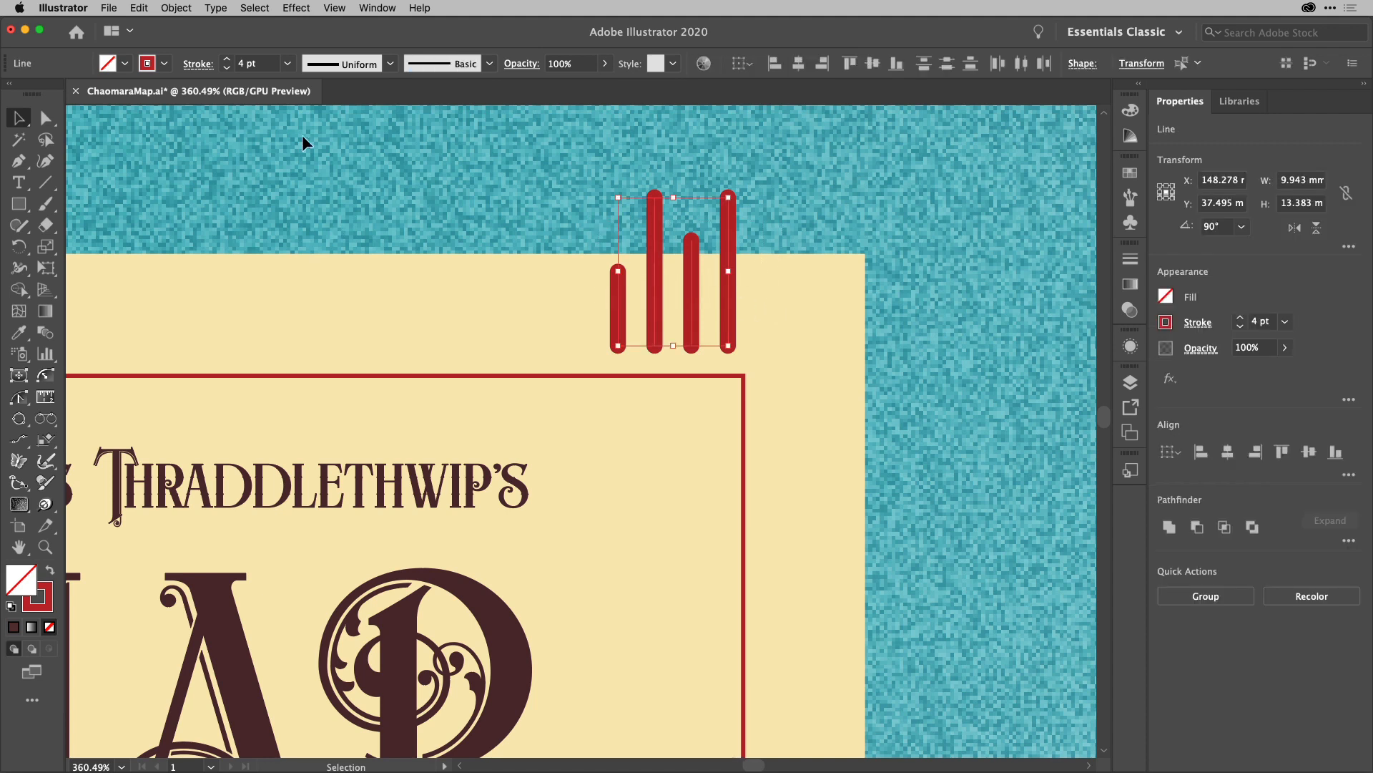
left_click(181, 9)
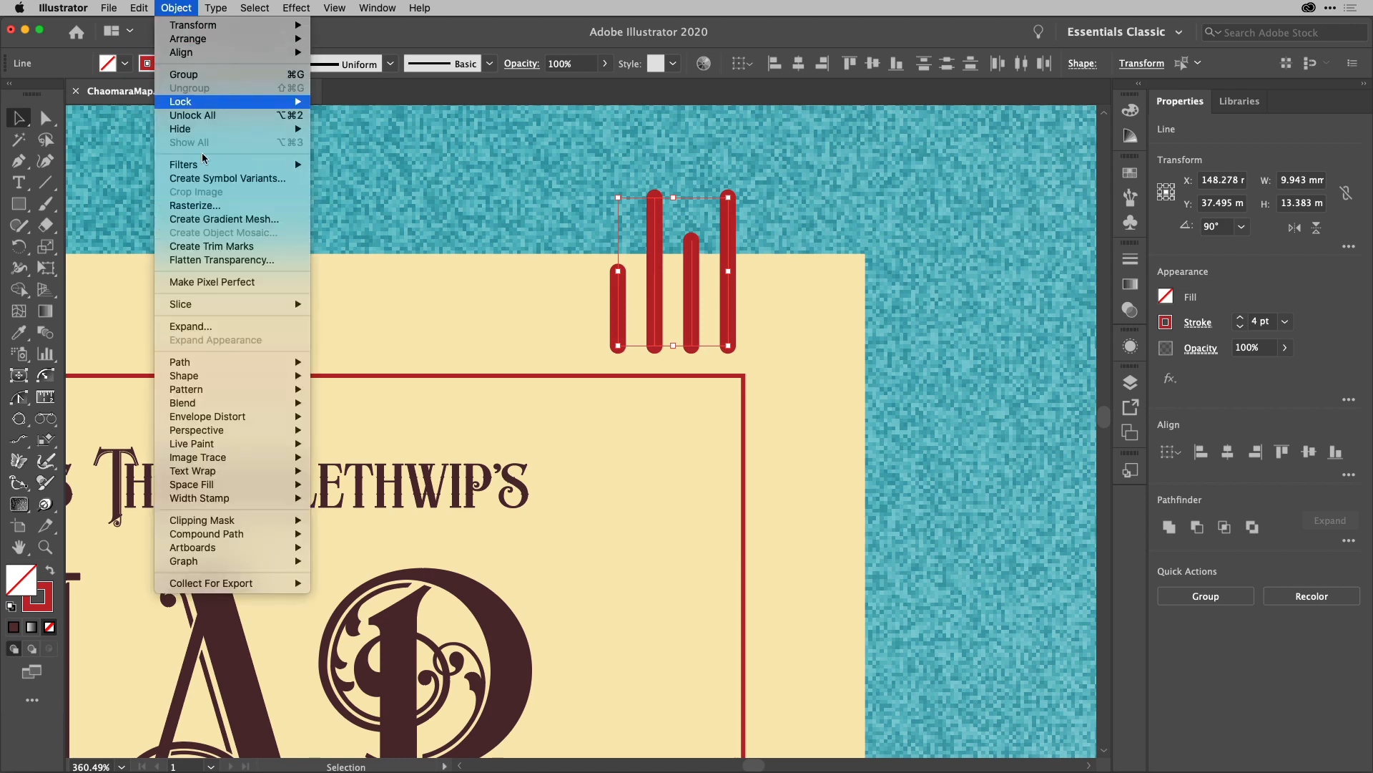
mouse_move(258, 364)
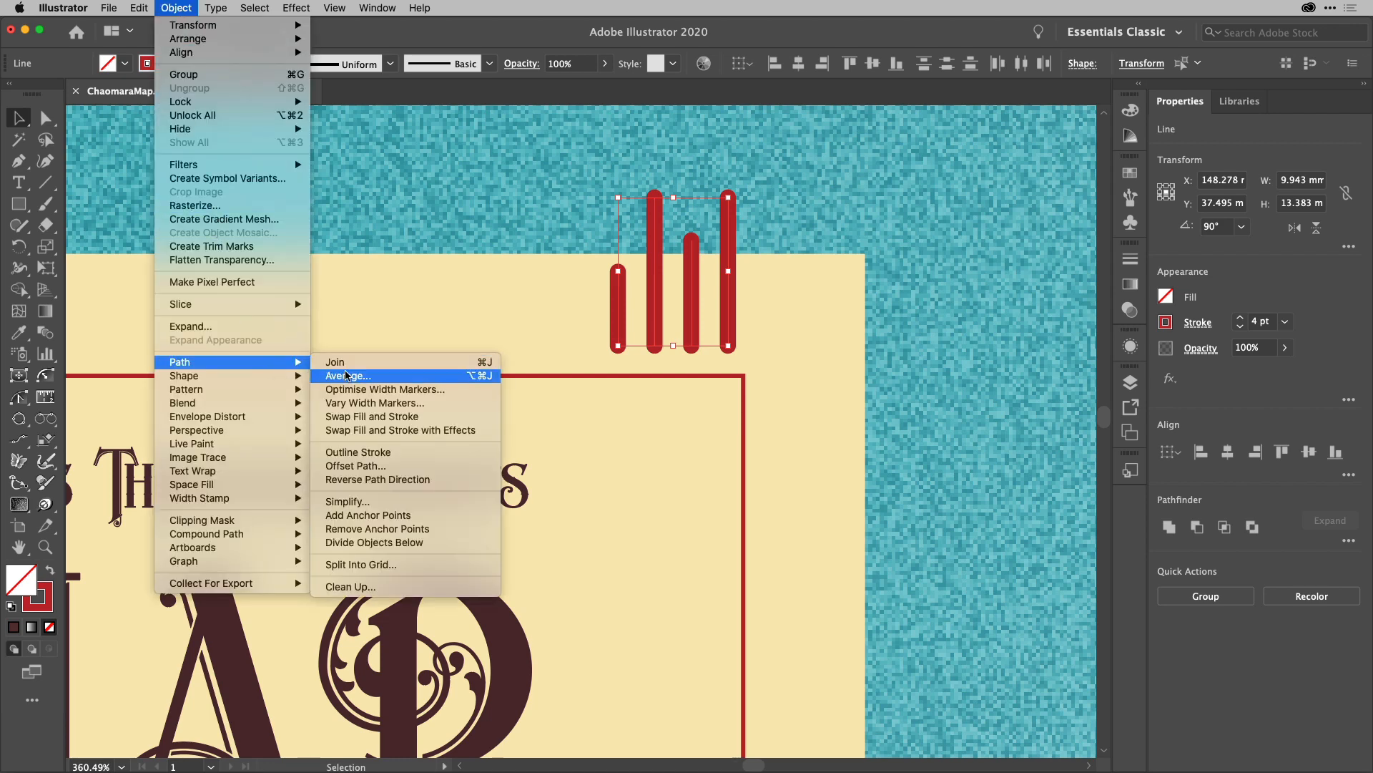
left_click(372, 454)
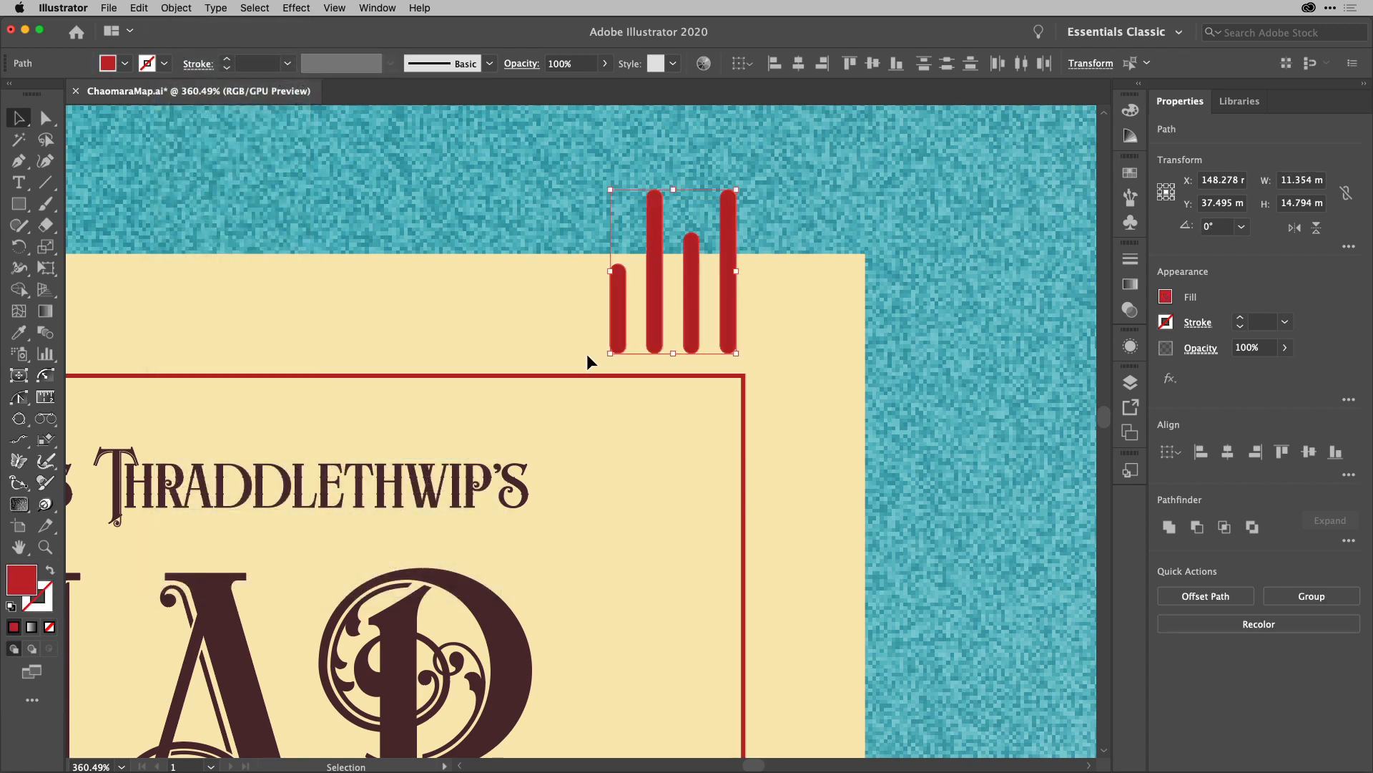
Create a new pattern brush from the outlined red lines and name it "my border"
left_click(1130, 197)
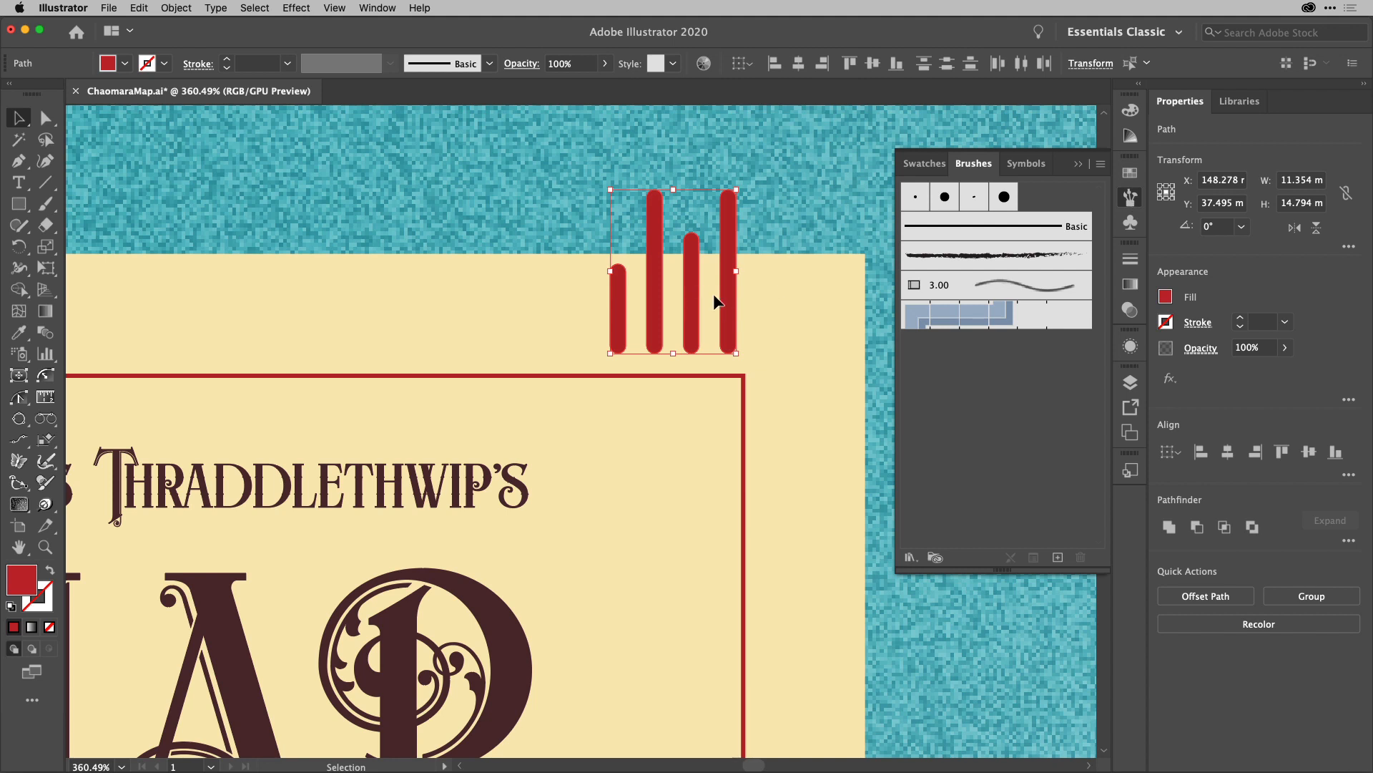
left_click_drag(728, 300, 965, 367)
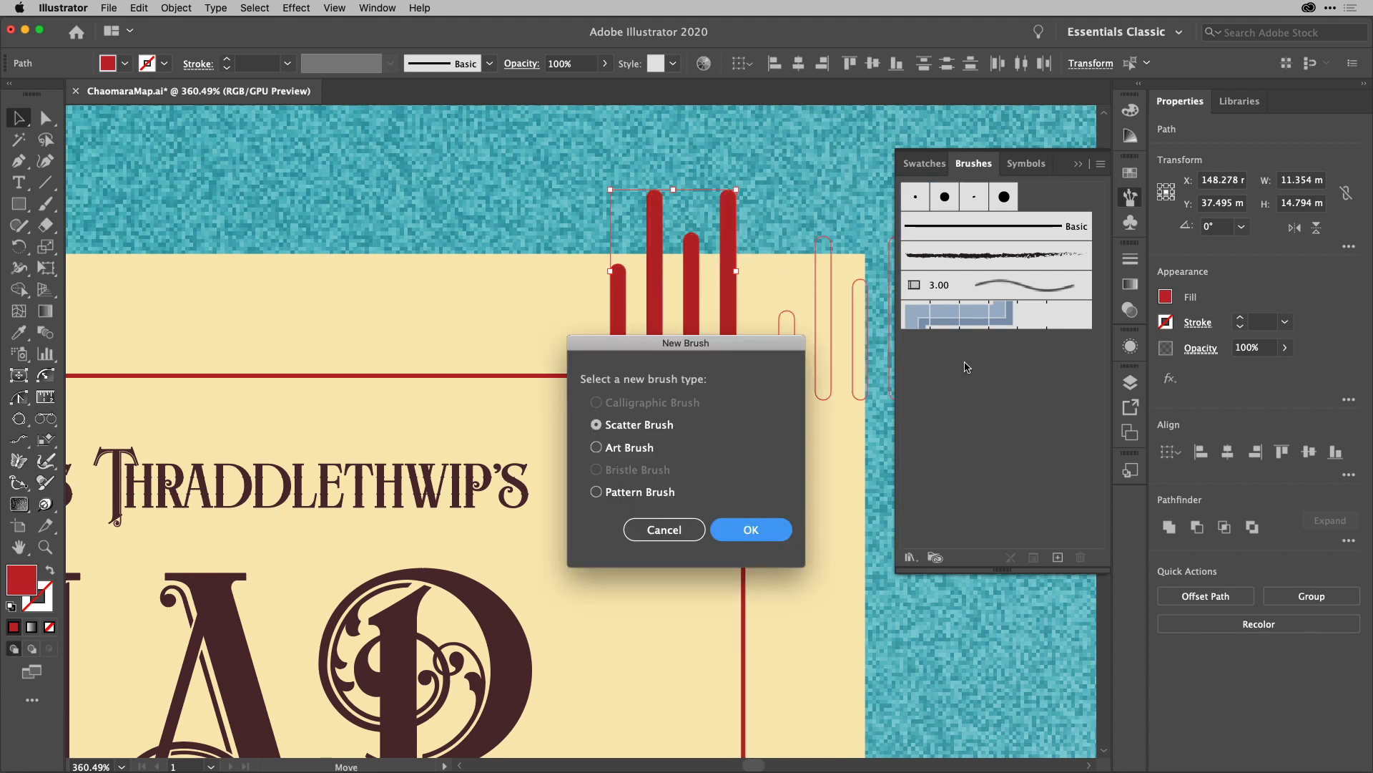
left_click(663, 493)
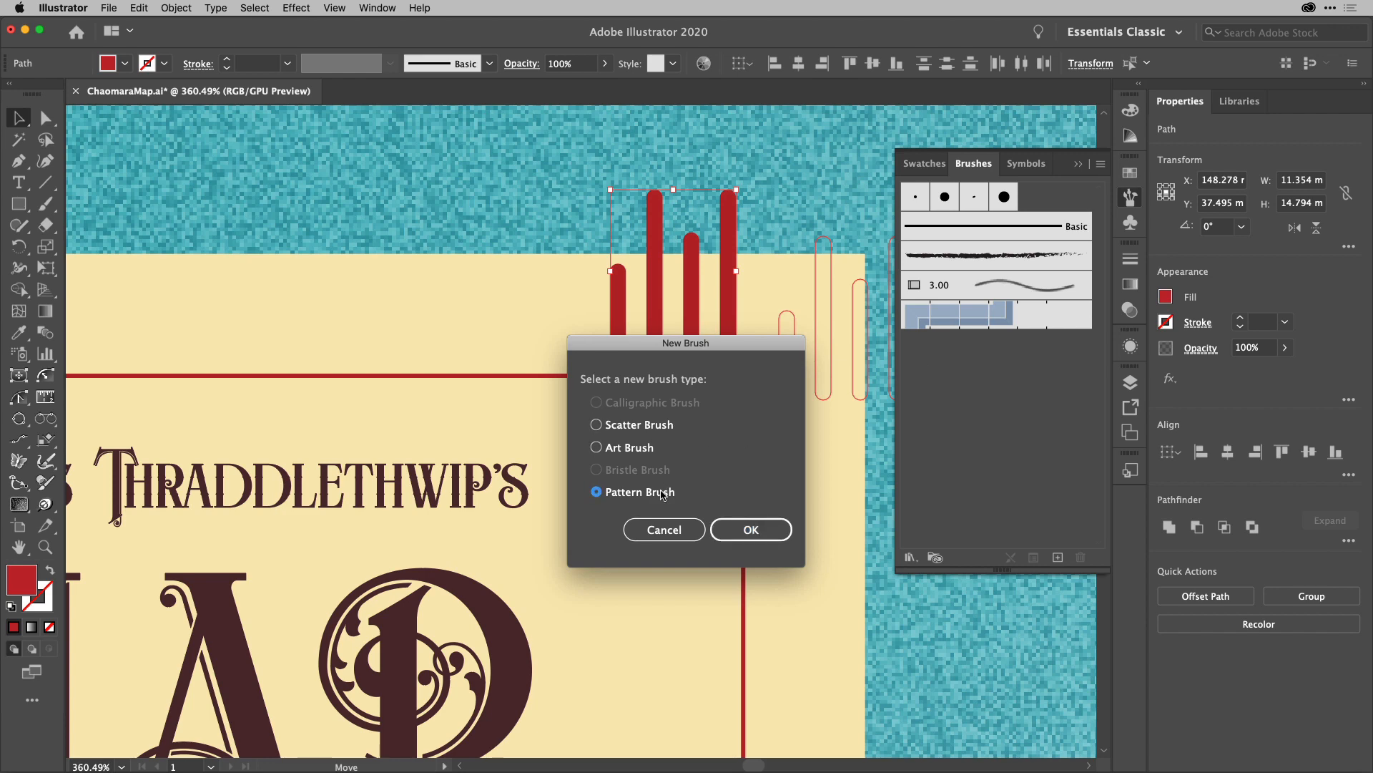
left_click(748, 529)
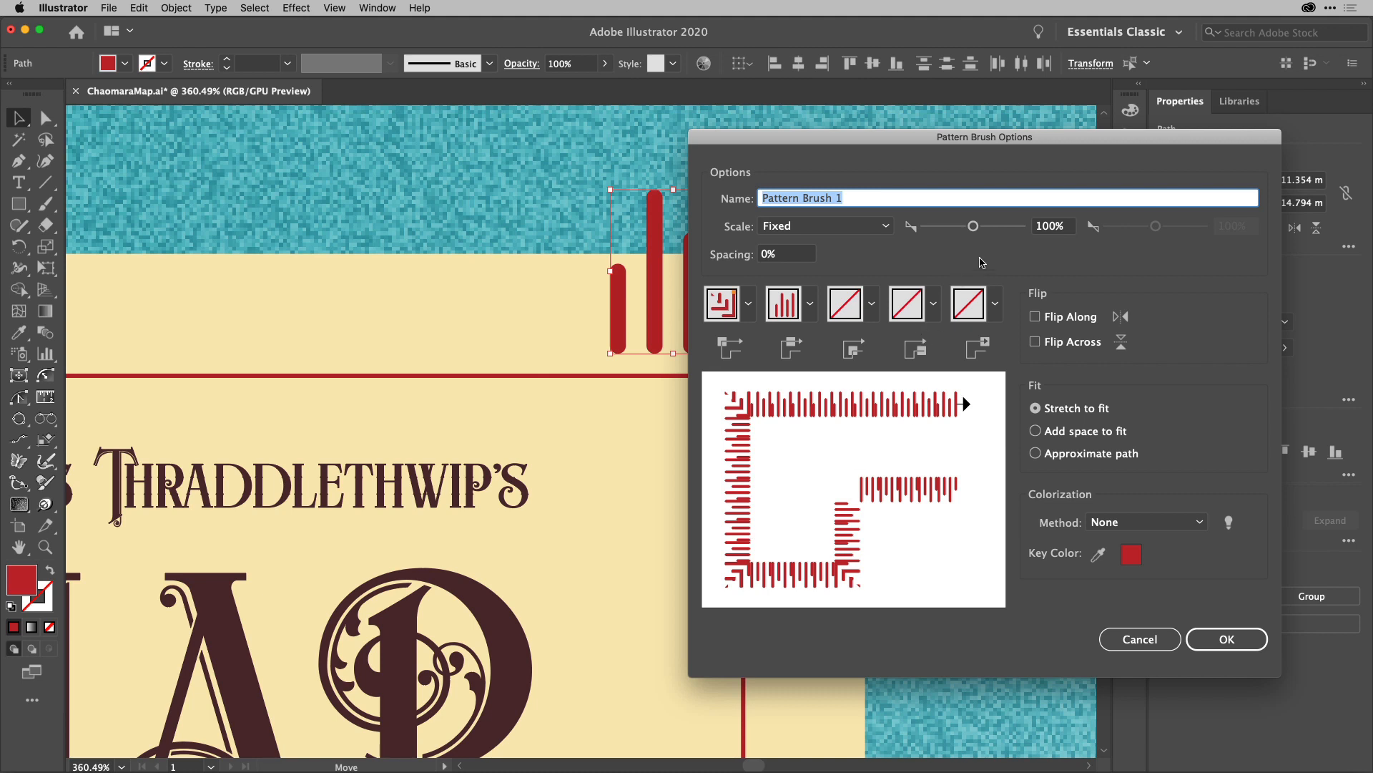
type("my ")
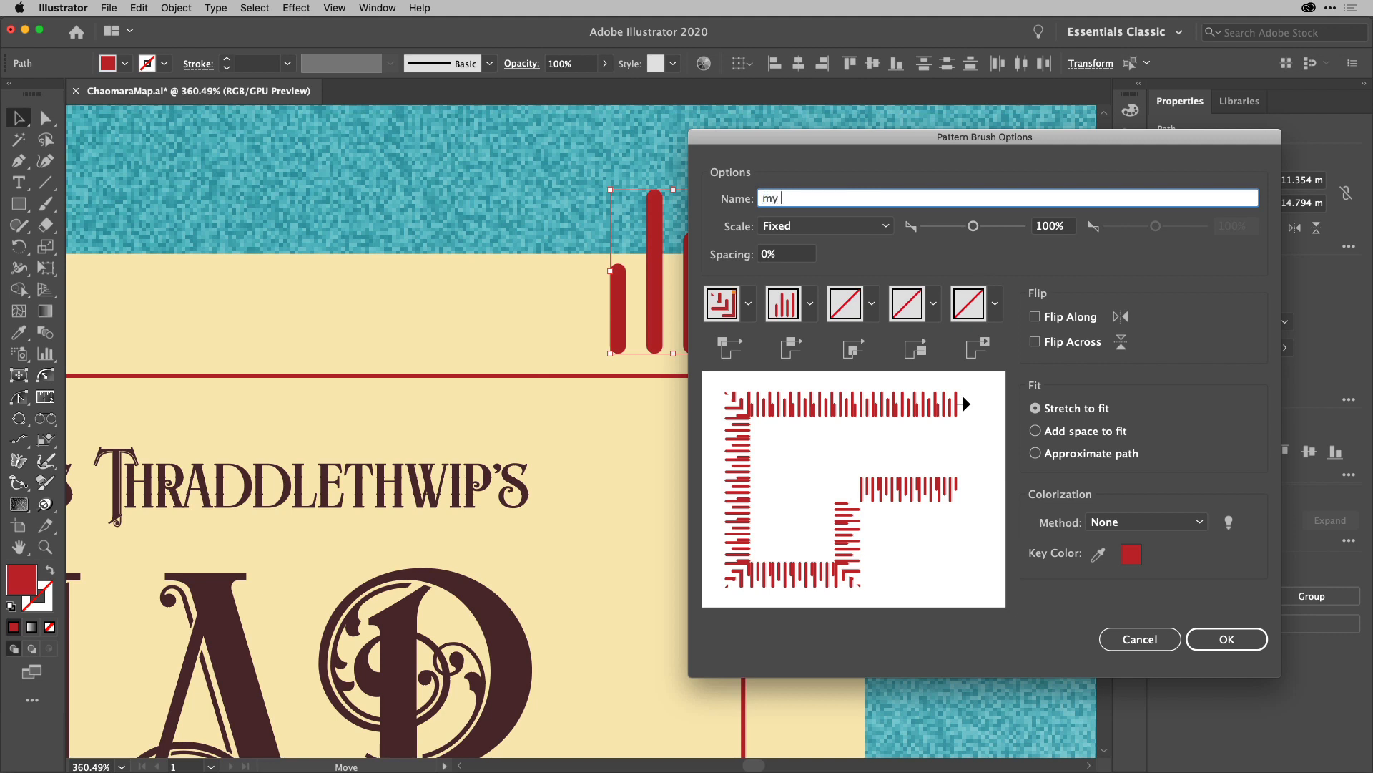
type("border")
Set the pattern brush's tile spacing to 19%
left_click(790, 254)
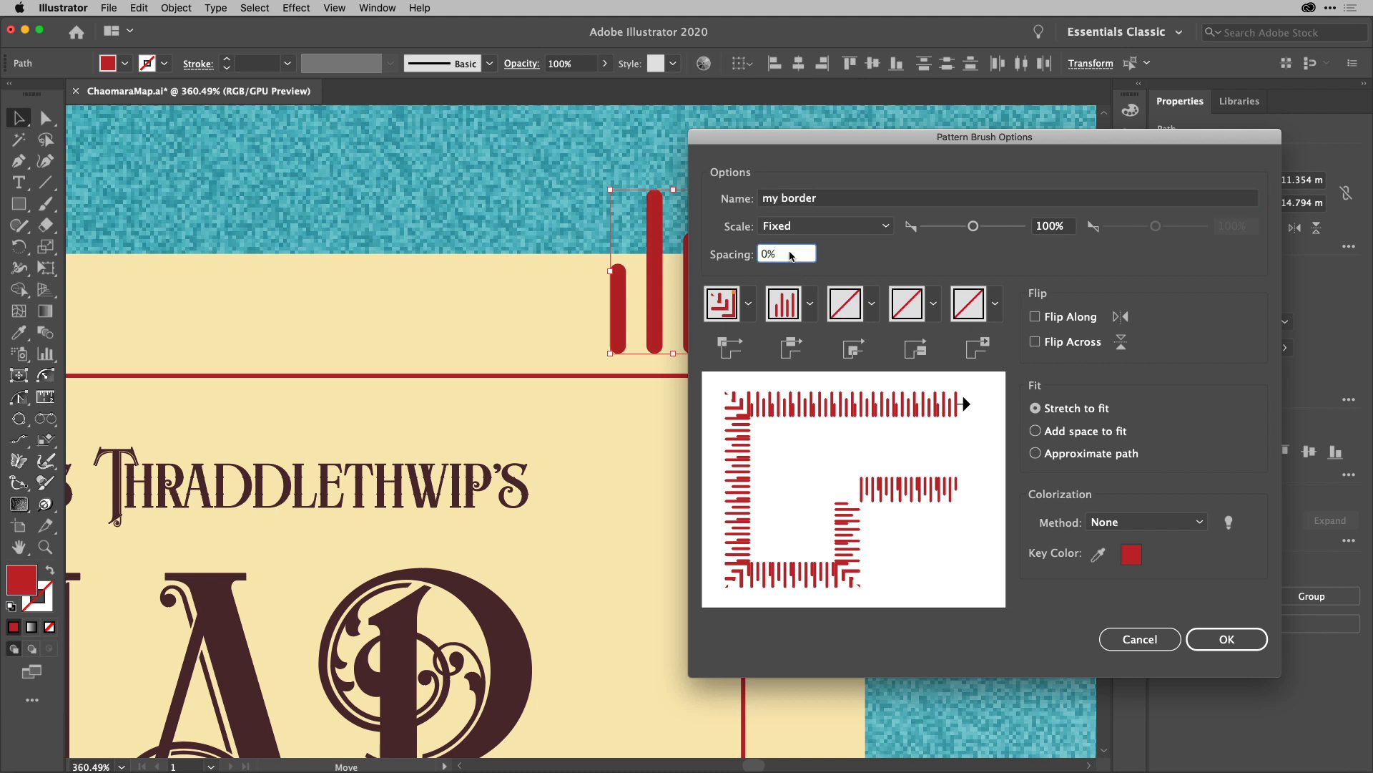
key("Up")
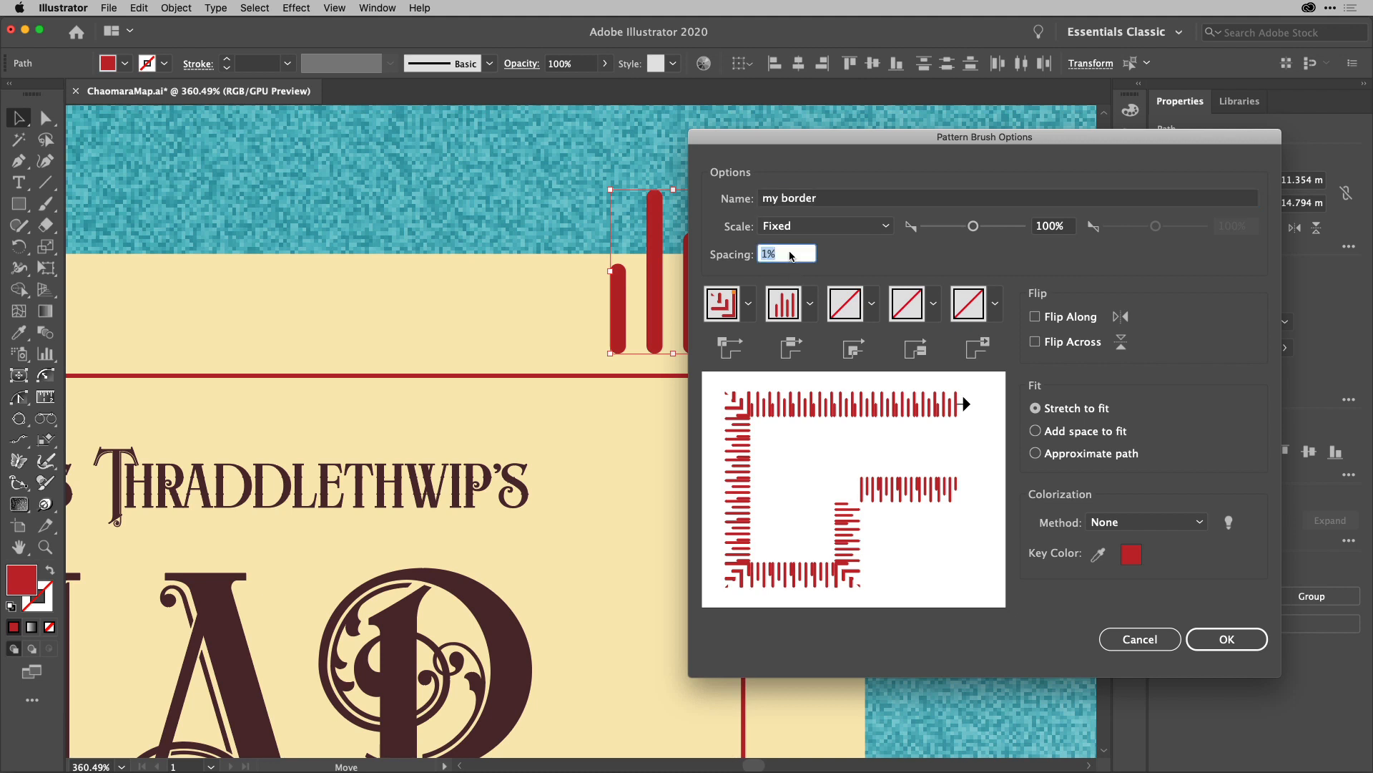
key("Up")
key("Up")
key("Up")
key("Up")
key("Up")
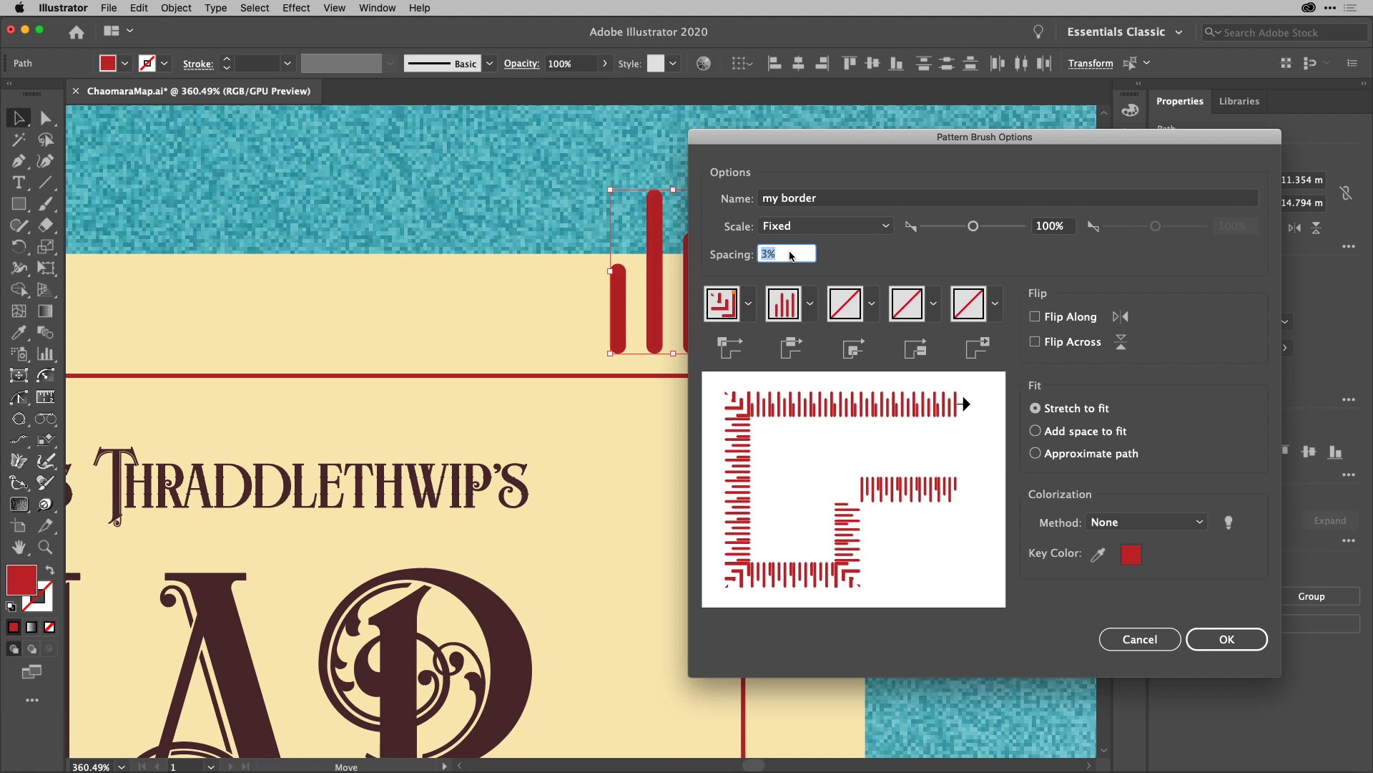
key("Up")
key("Up")
key("Up")
key("Up")
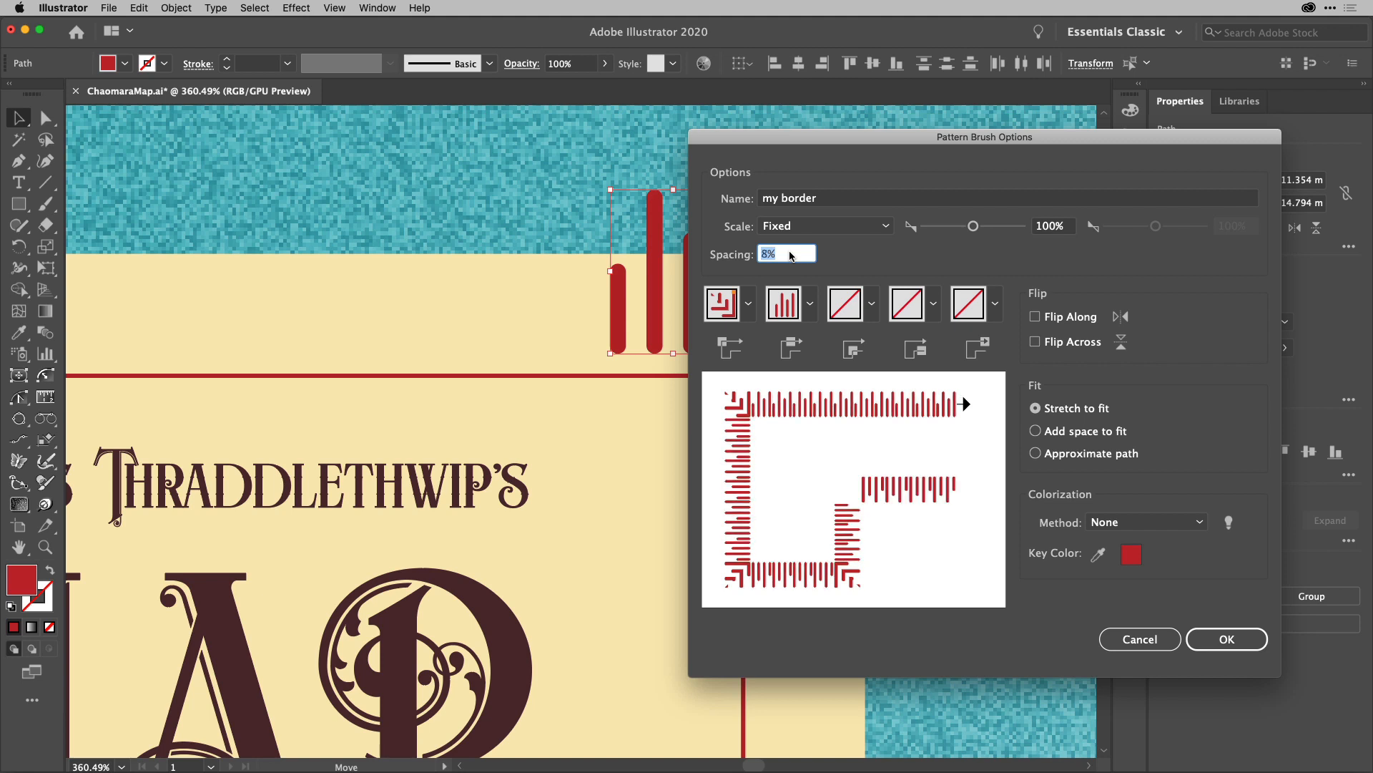
key("Up")
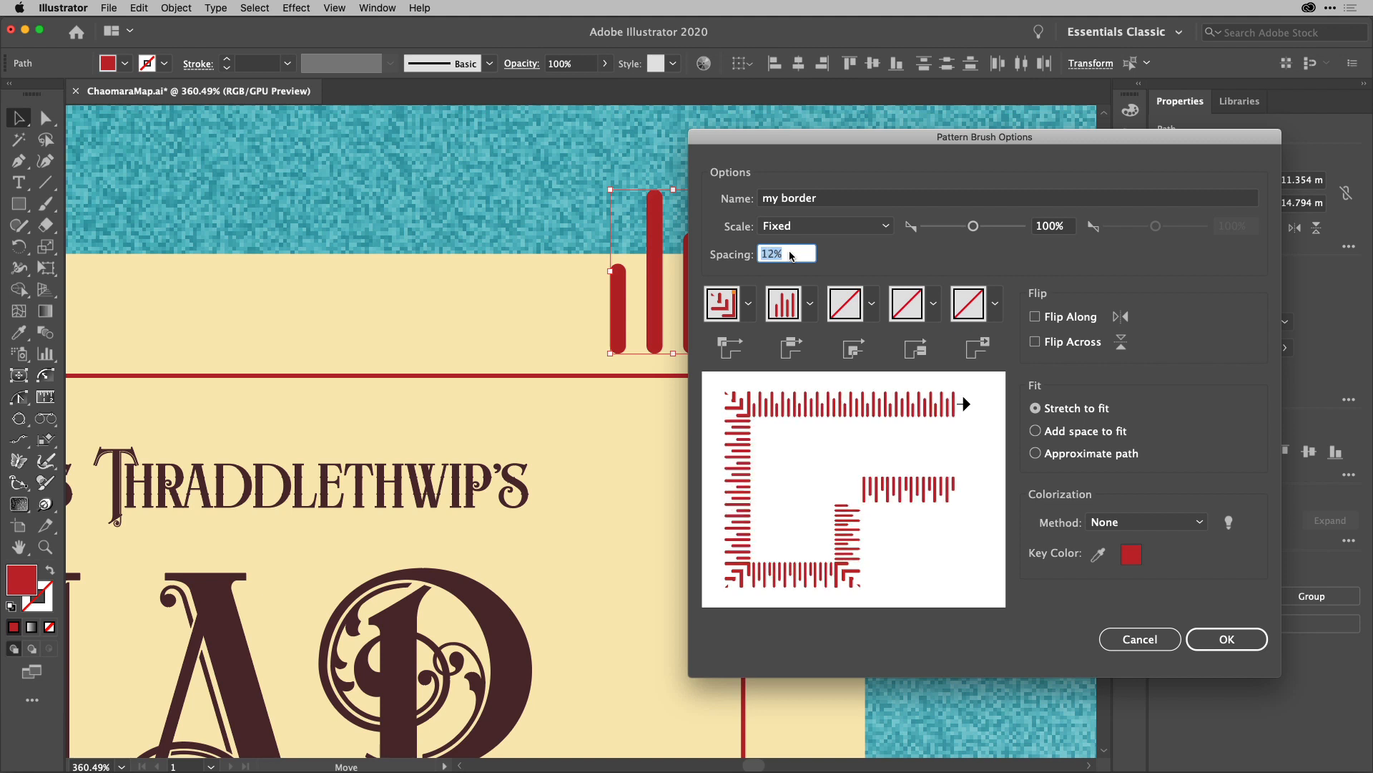
key("Up")
key("Up")
key("Up")
key("Up")
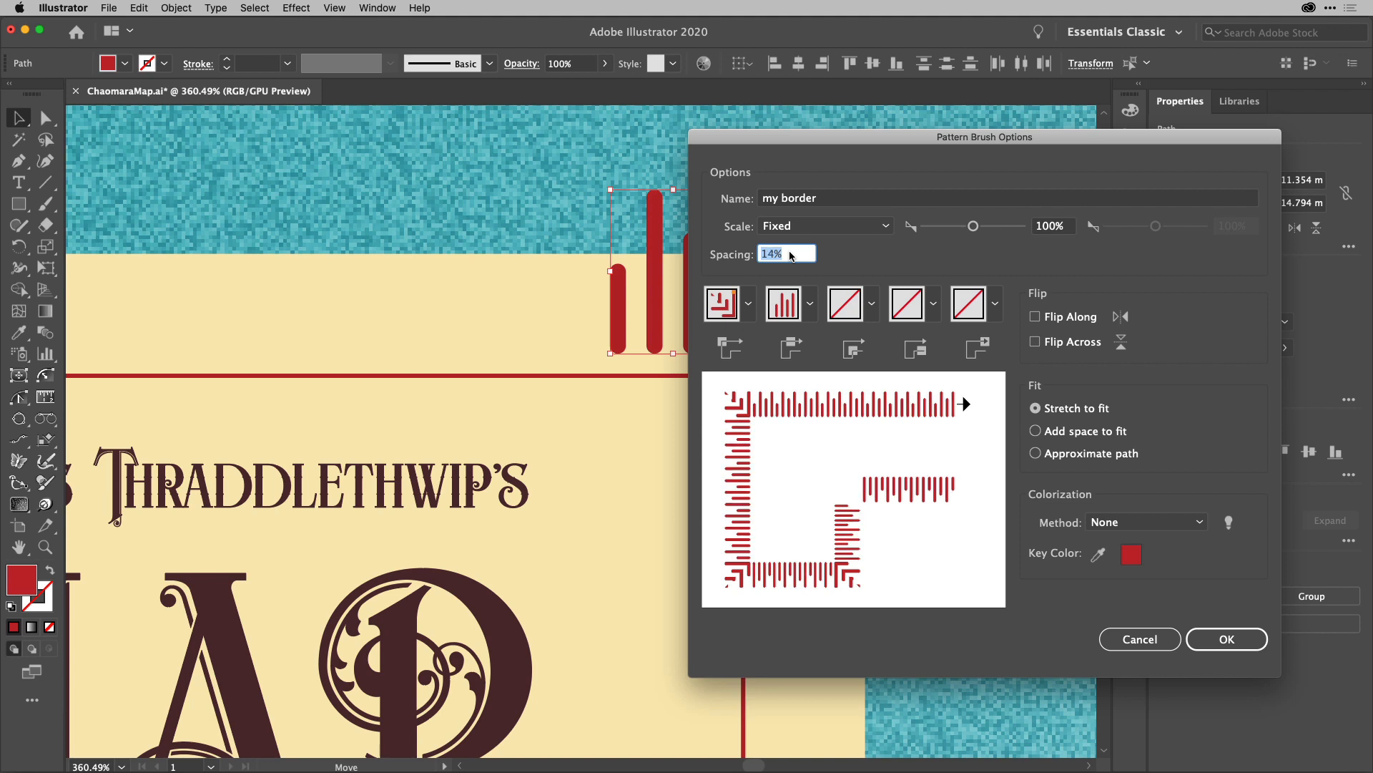
key("Up")
key("Up")
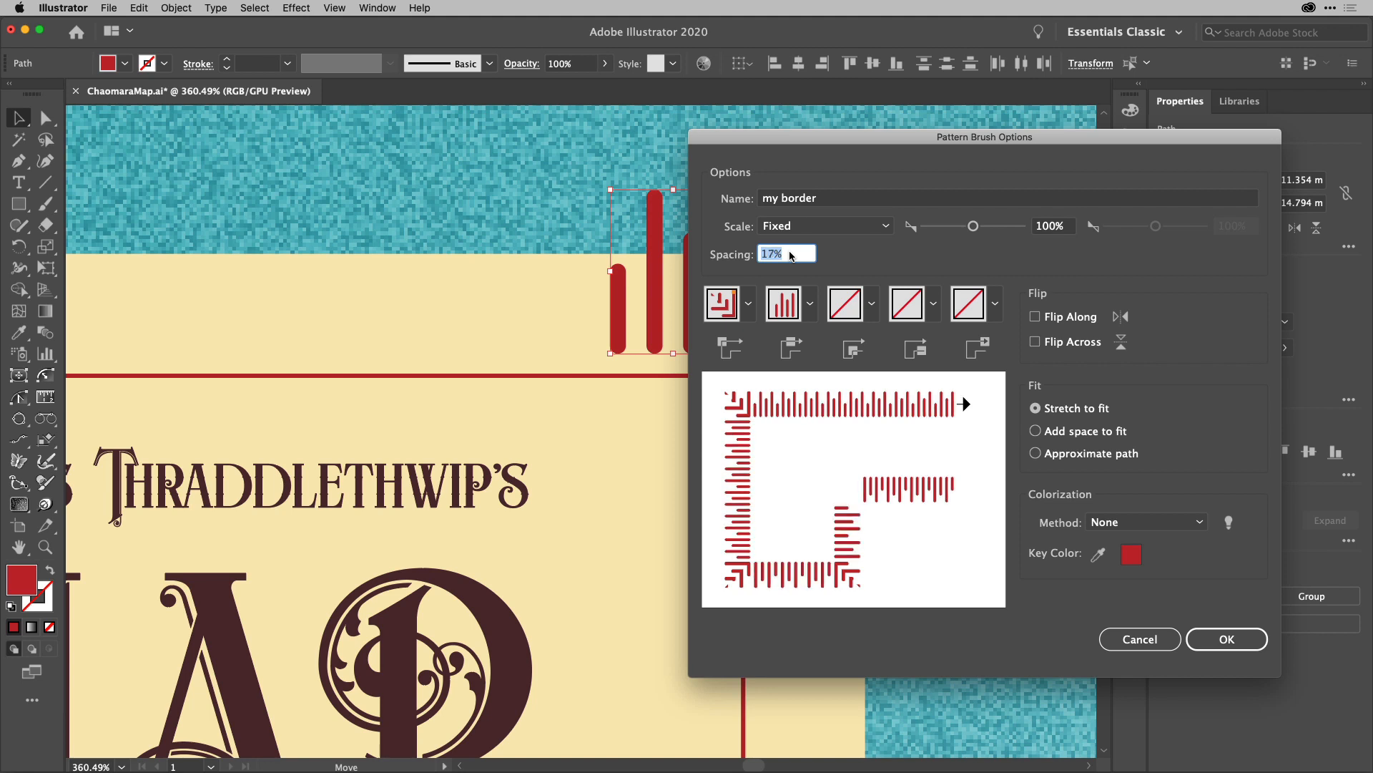
key("Up")
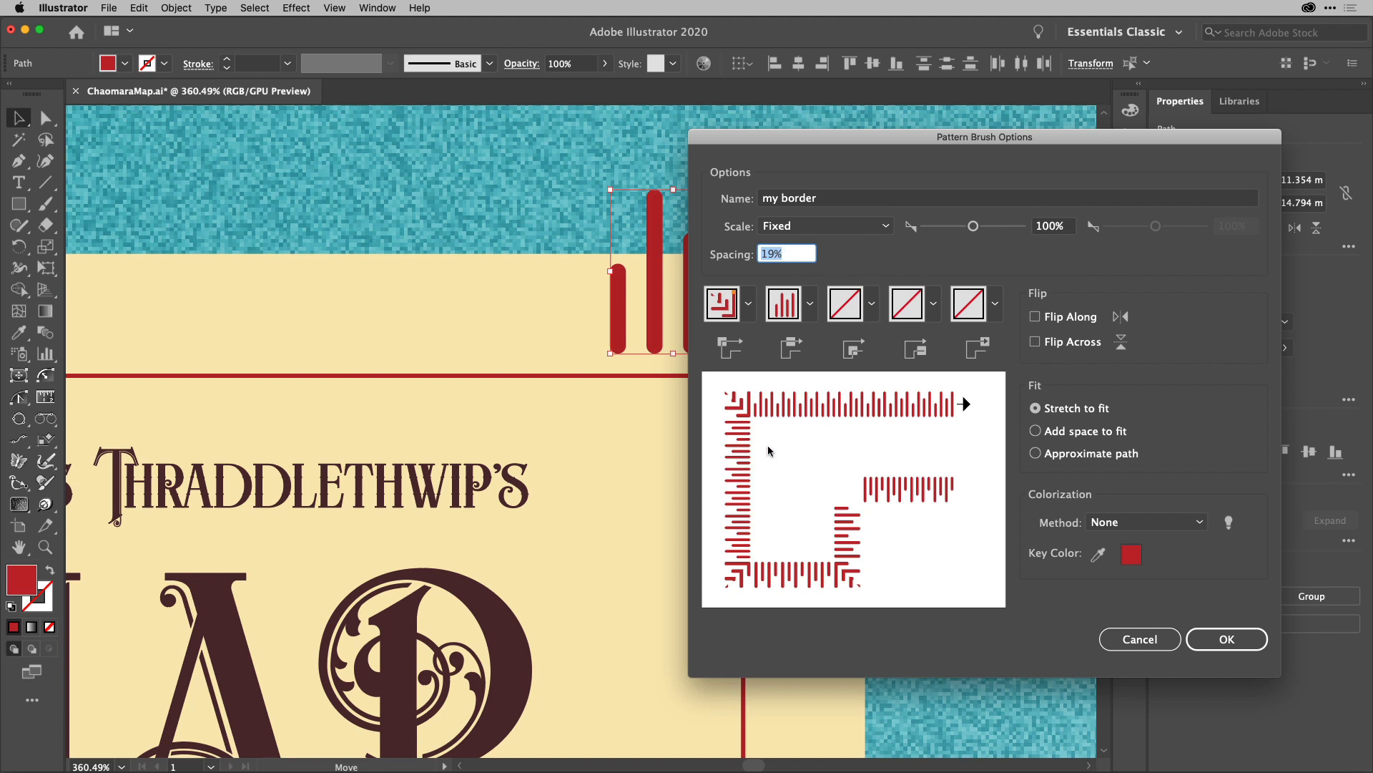
Try the Auto-Between option for the pattern brush's outer corner tile
left_click(748, 312)
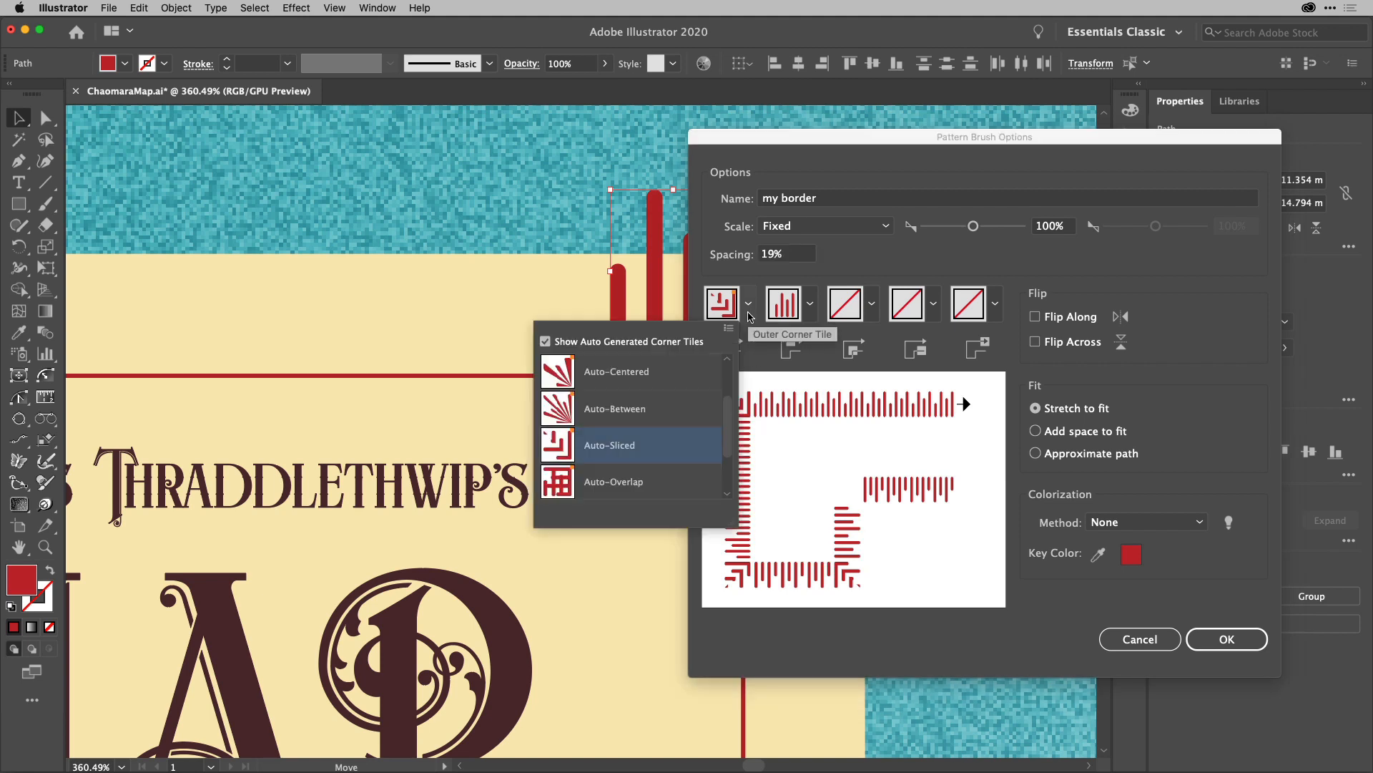
scroll(730, 409, "up", 2)
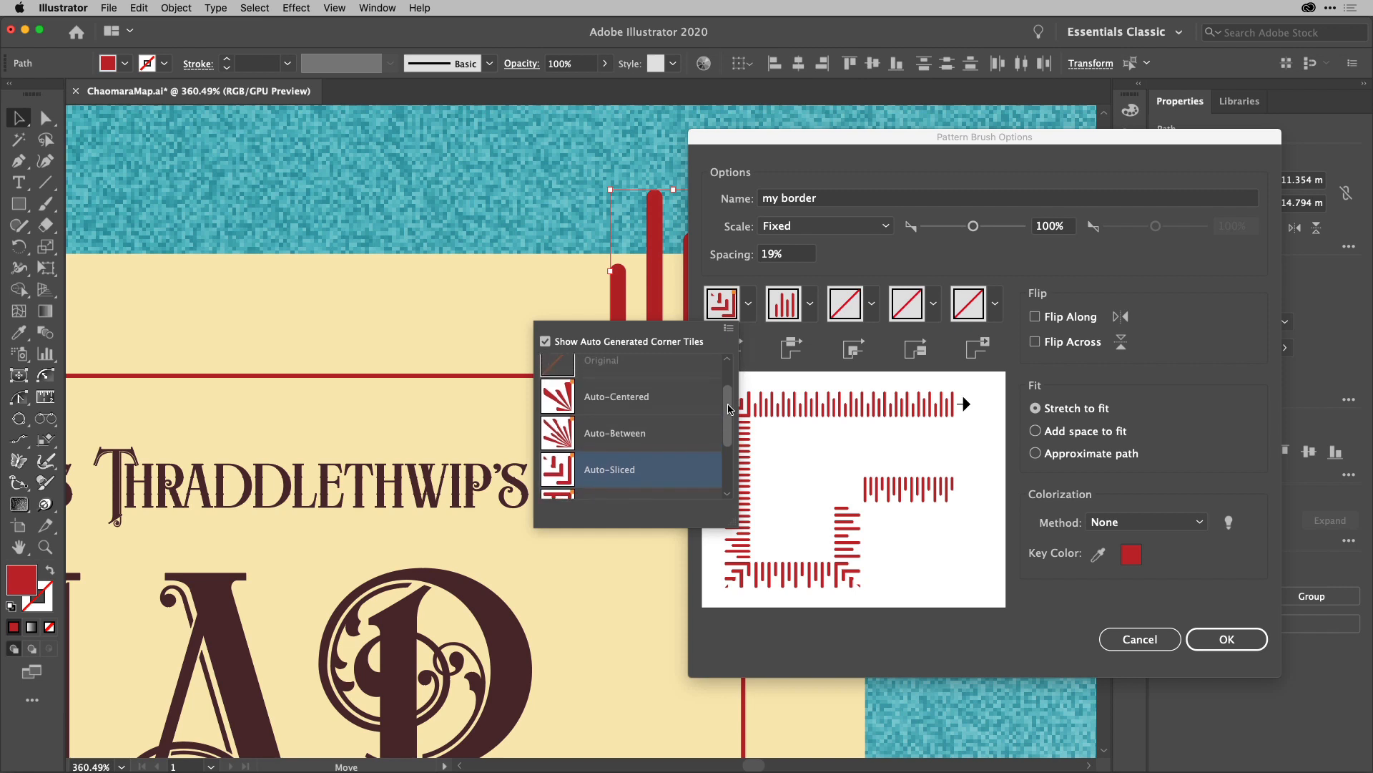
left_click_drag(729, 410, 724, 427)
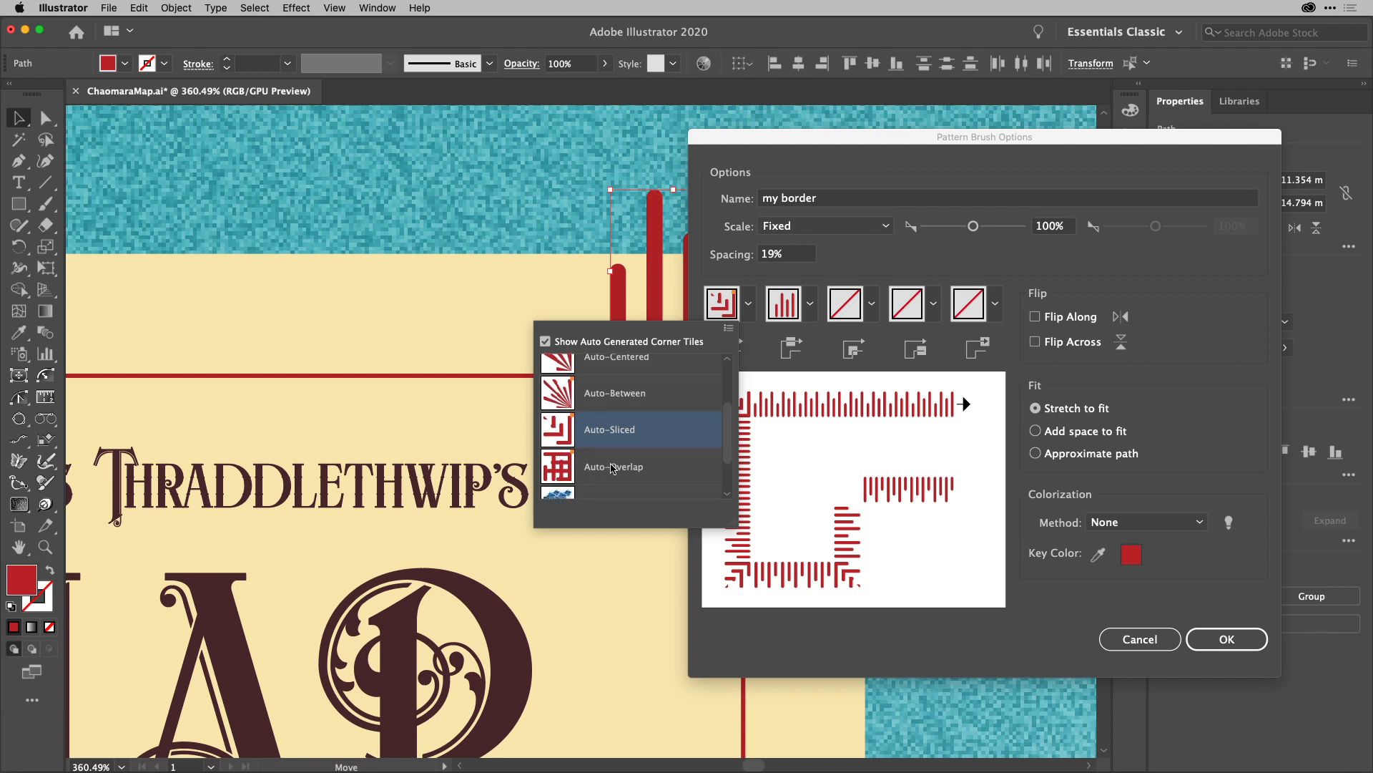
scroll(613, 469, "up", 3)
scroll(613, 468, "down", 2)
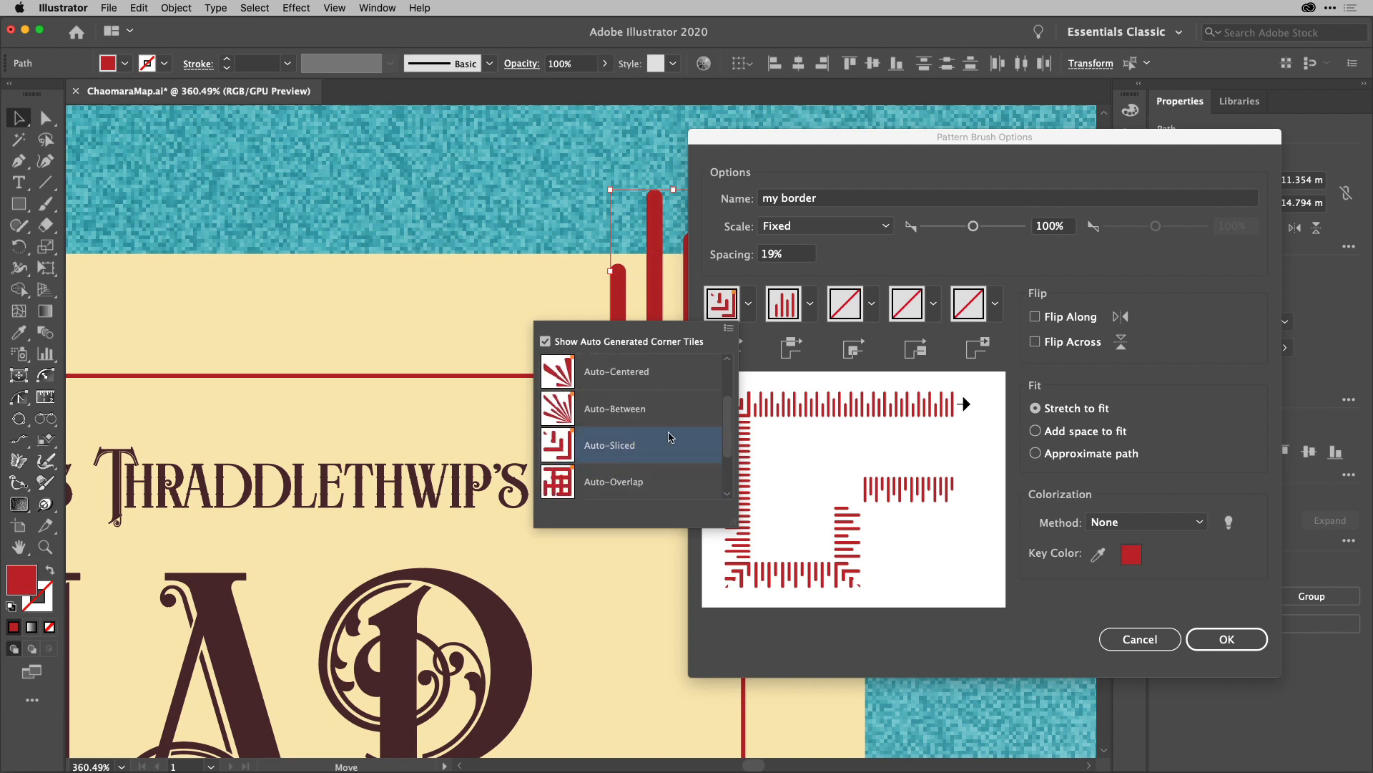
left_click(565, 412)
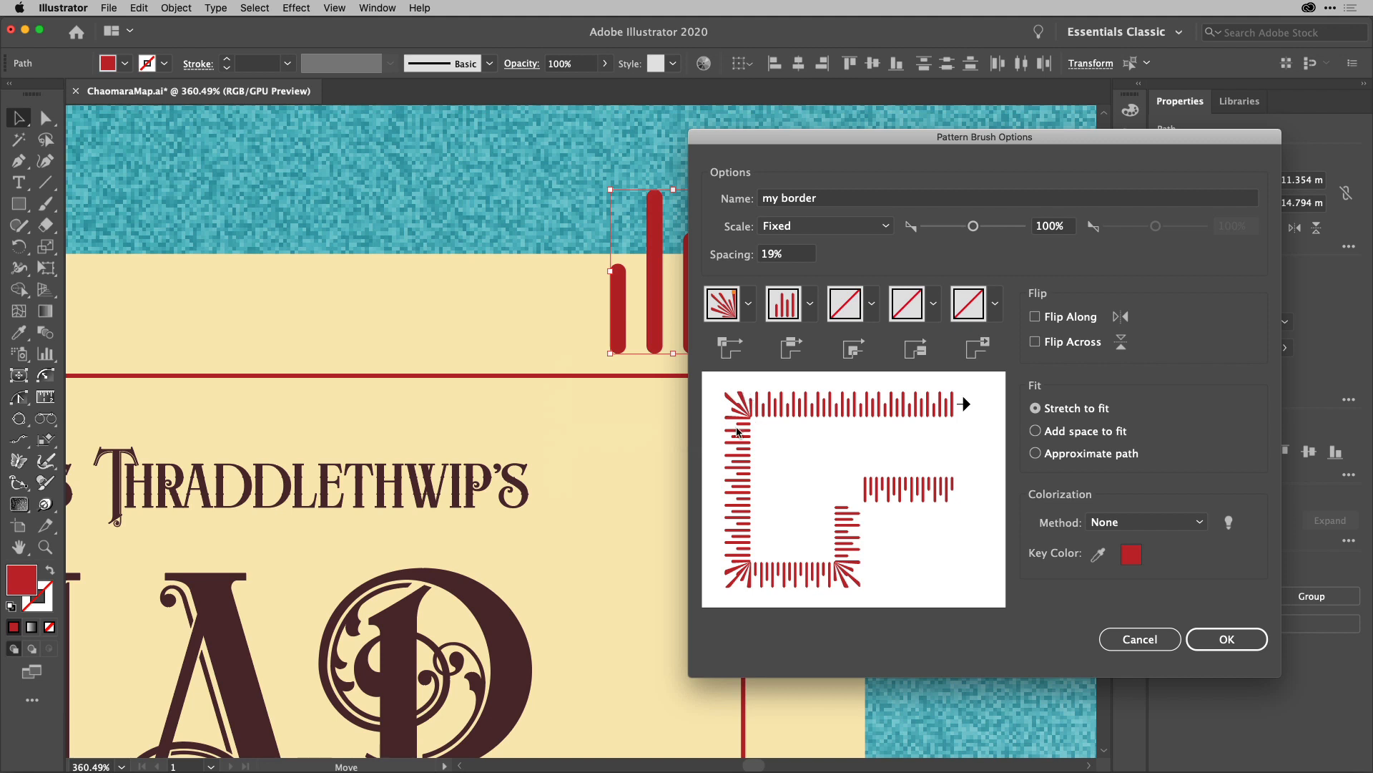
Set the outer corner tile to Auto-Sliced and save the pattern brush
left_click(748, 304)
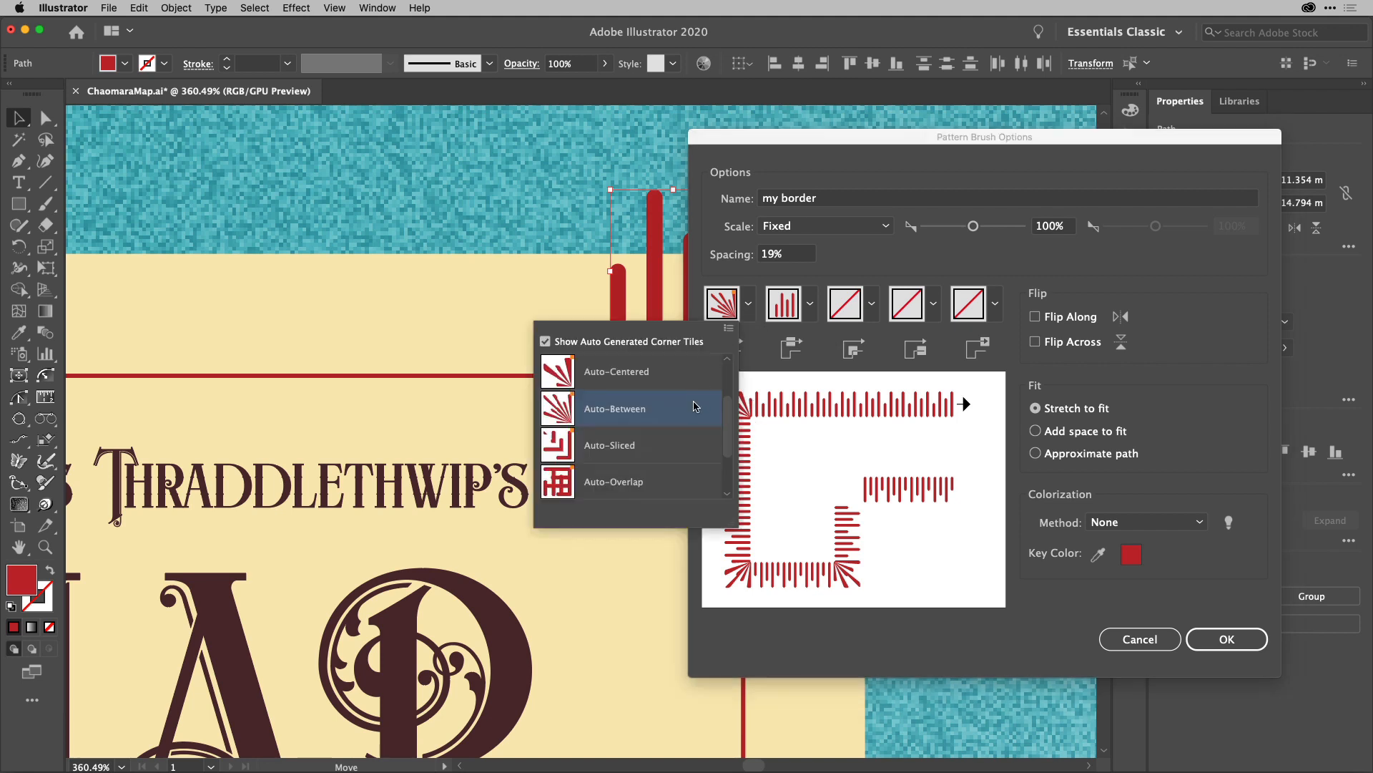
left_click(670, 439)
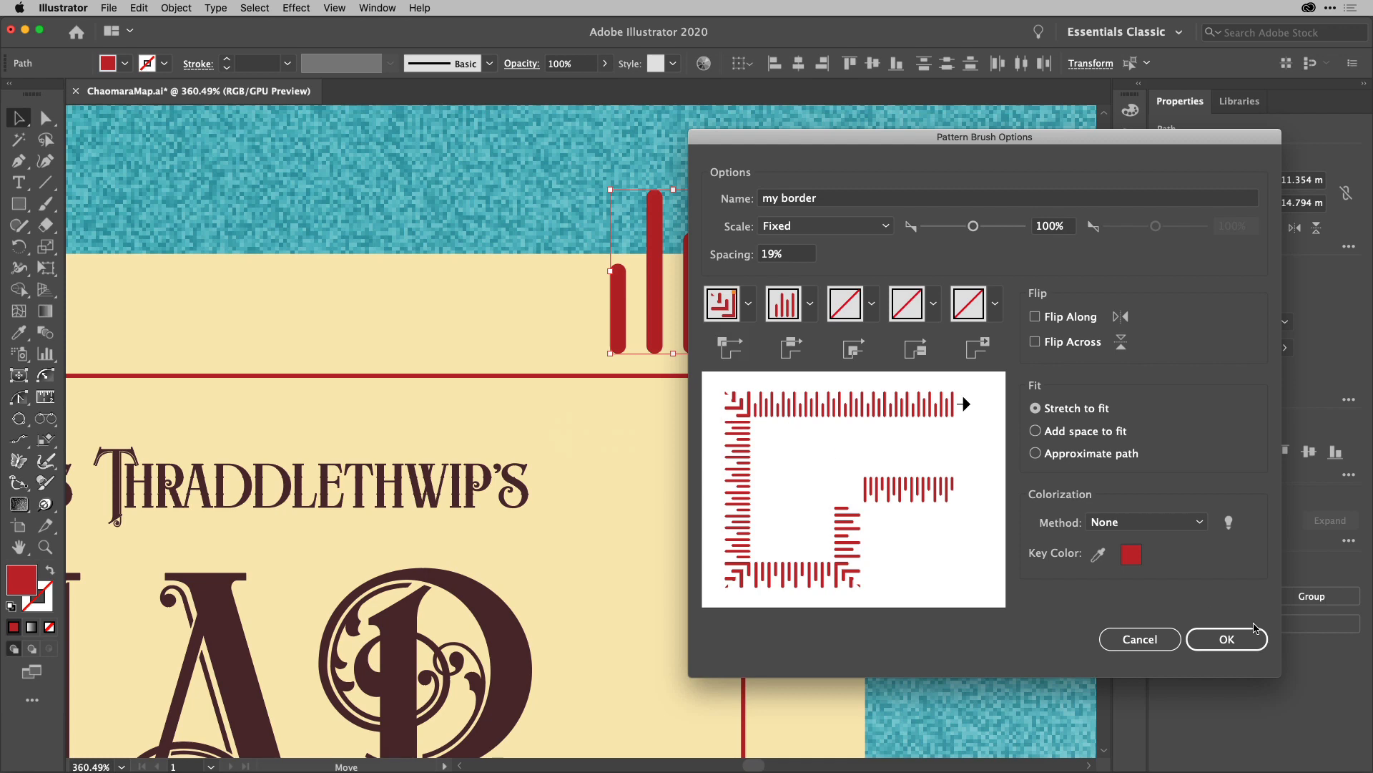
left_click(1250, 645)
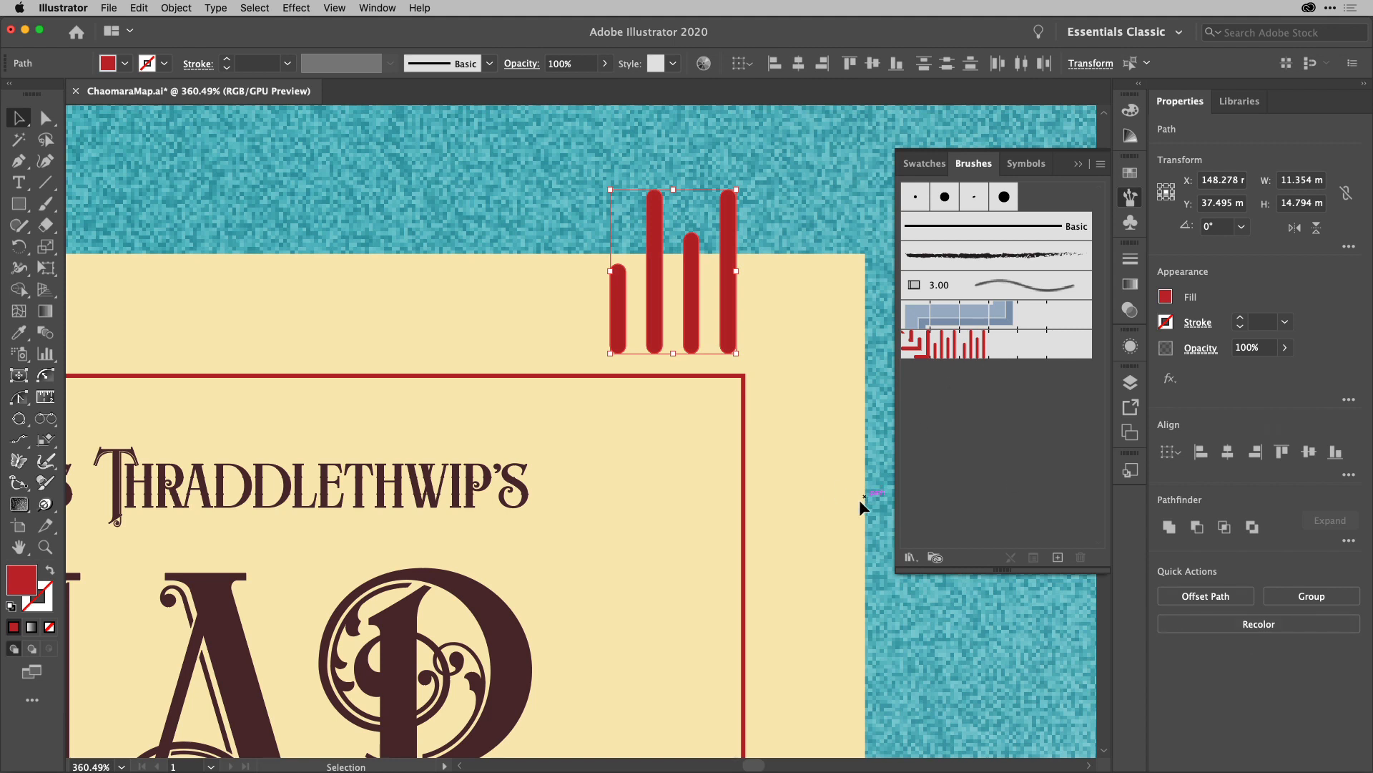
Move the four outlined lines up to the title panel's upper-right corner and apply the my border brush to the panel's red rectangle
left_click_drag(688, 311, 806, 240)
left_click(744, 443)
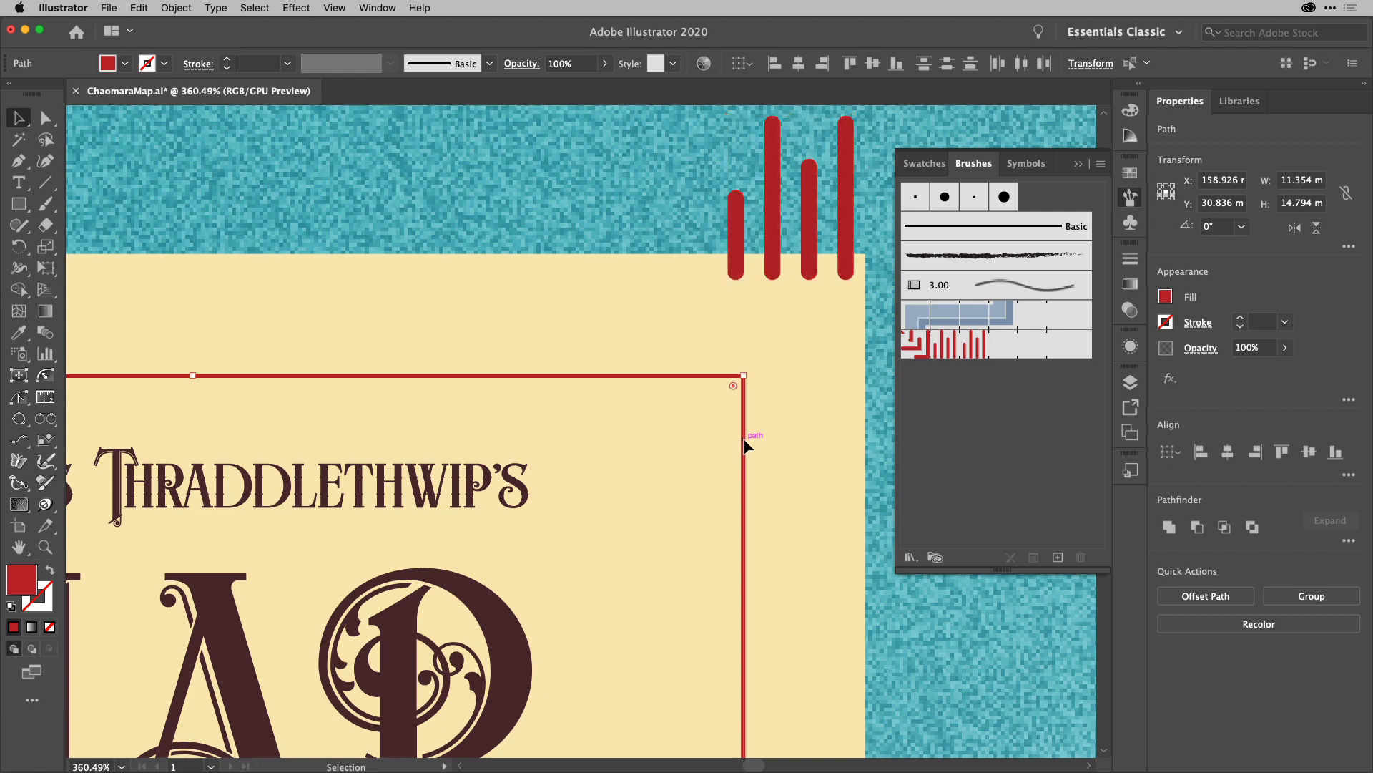
scroll(744, 442, "down", 5)
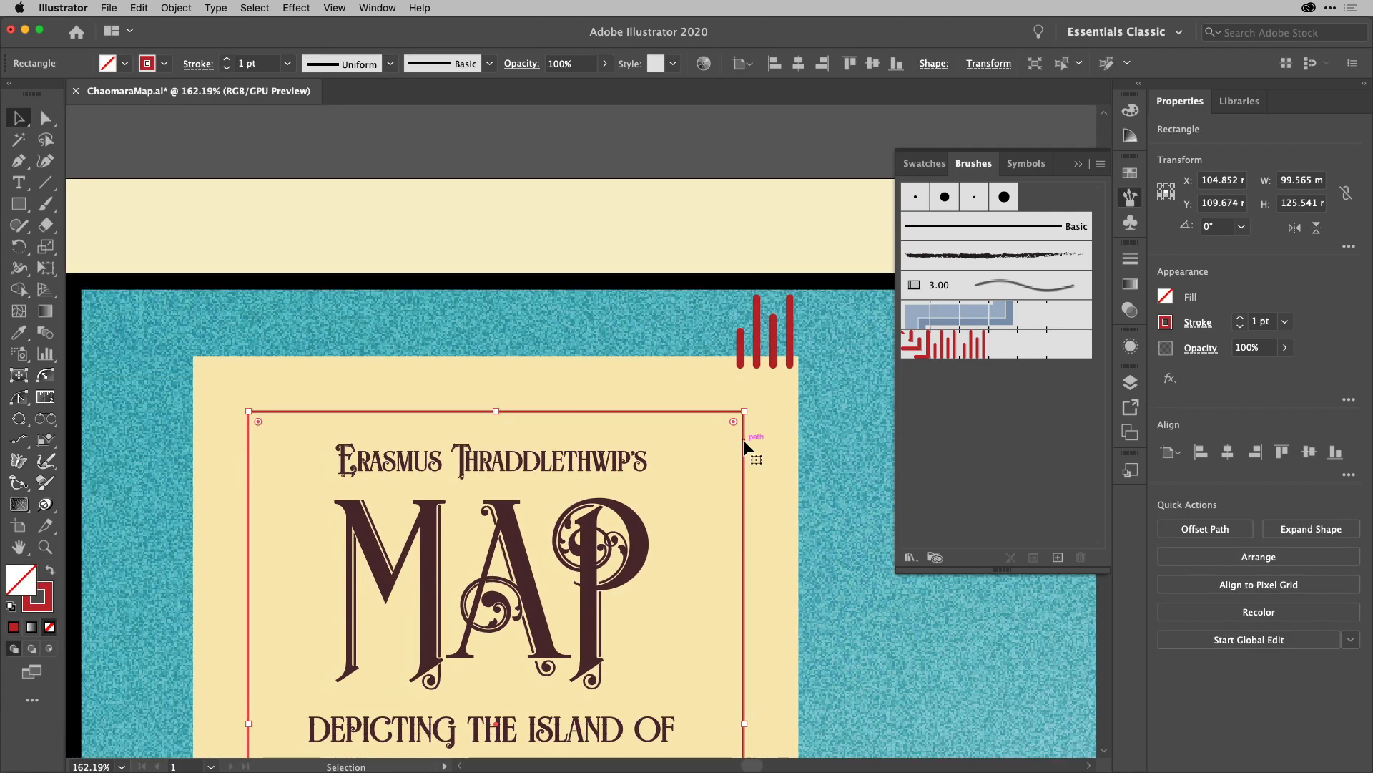
scroll(743, 443, "down", 2)
scroll(743, 439, "down", 3)
scroll(742, 439, "down", 2)
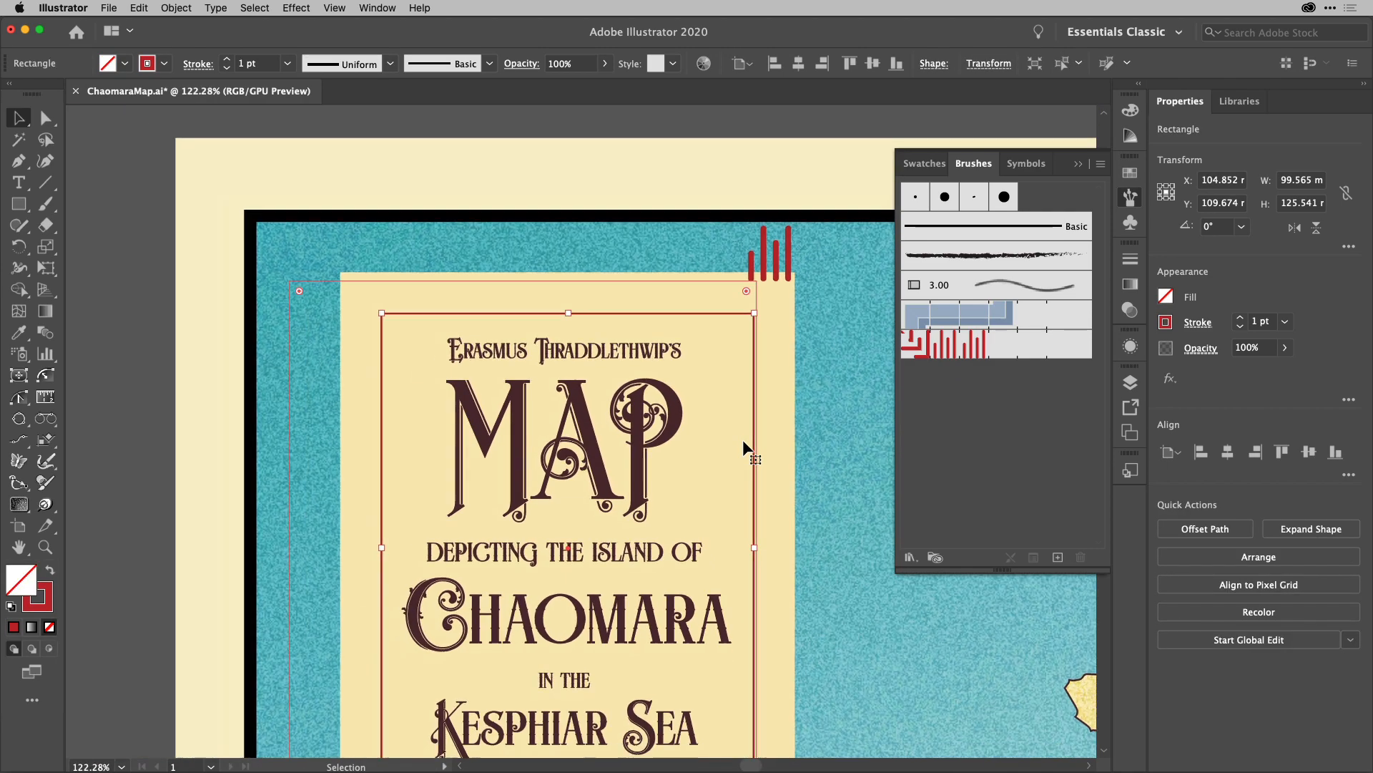
left_click(955, 349)
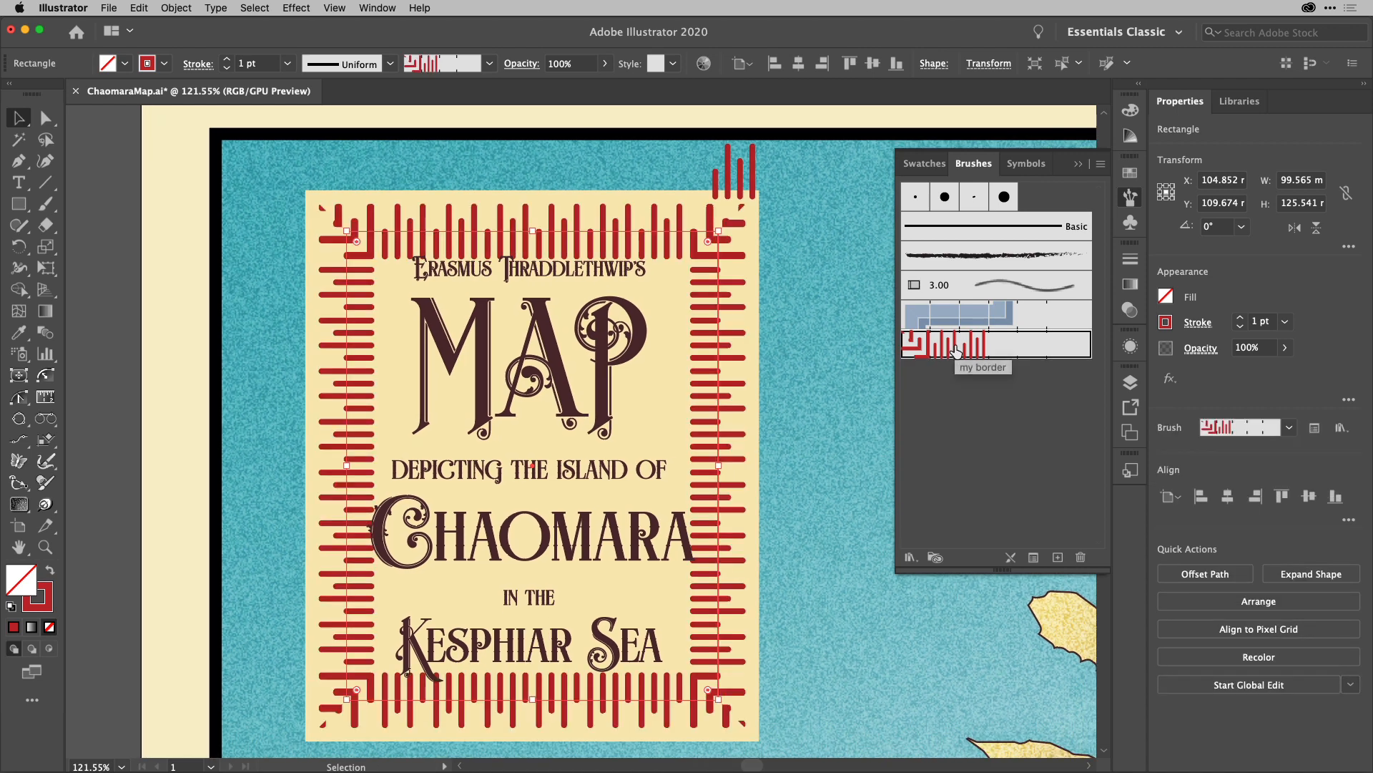
Try stroke weights of 0.5 pt and 0.25 pt on the brushed rectangle and settle on 0.5 pt
left_click(1287, 322)
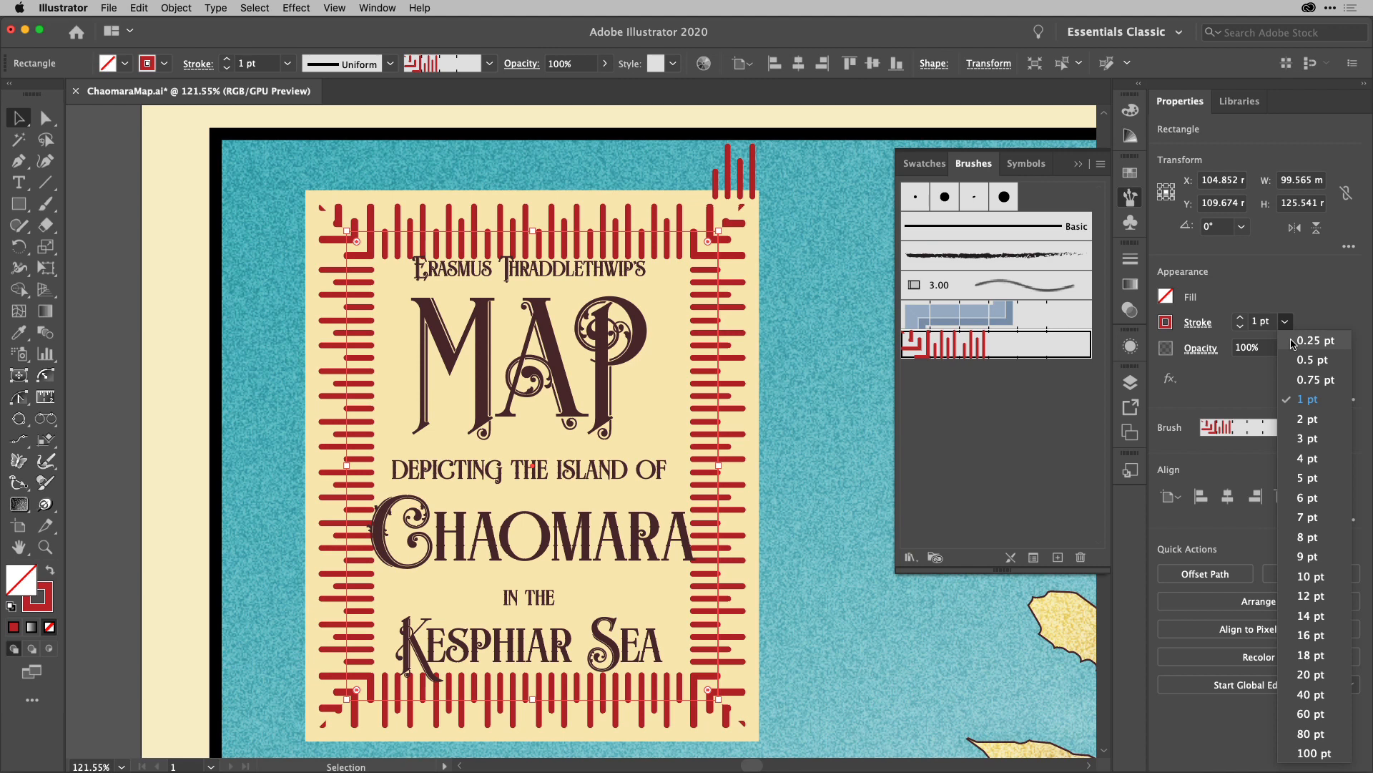
left_click(1296, 360)
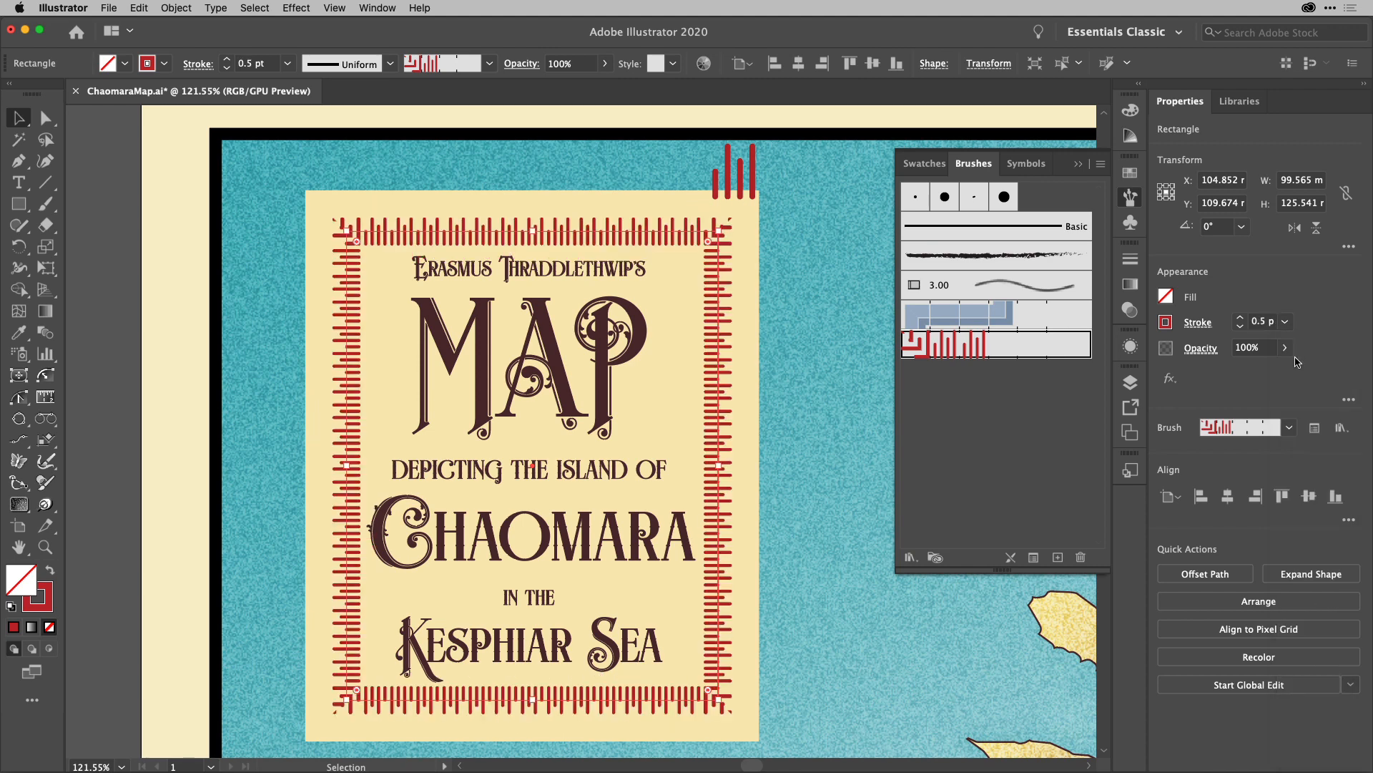
left_click(1285, 321)
left_click(1293, 344)
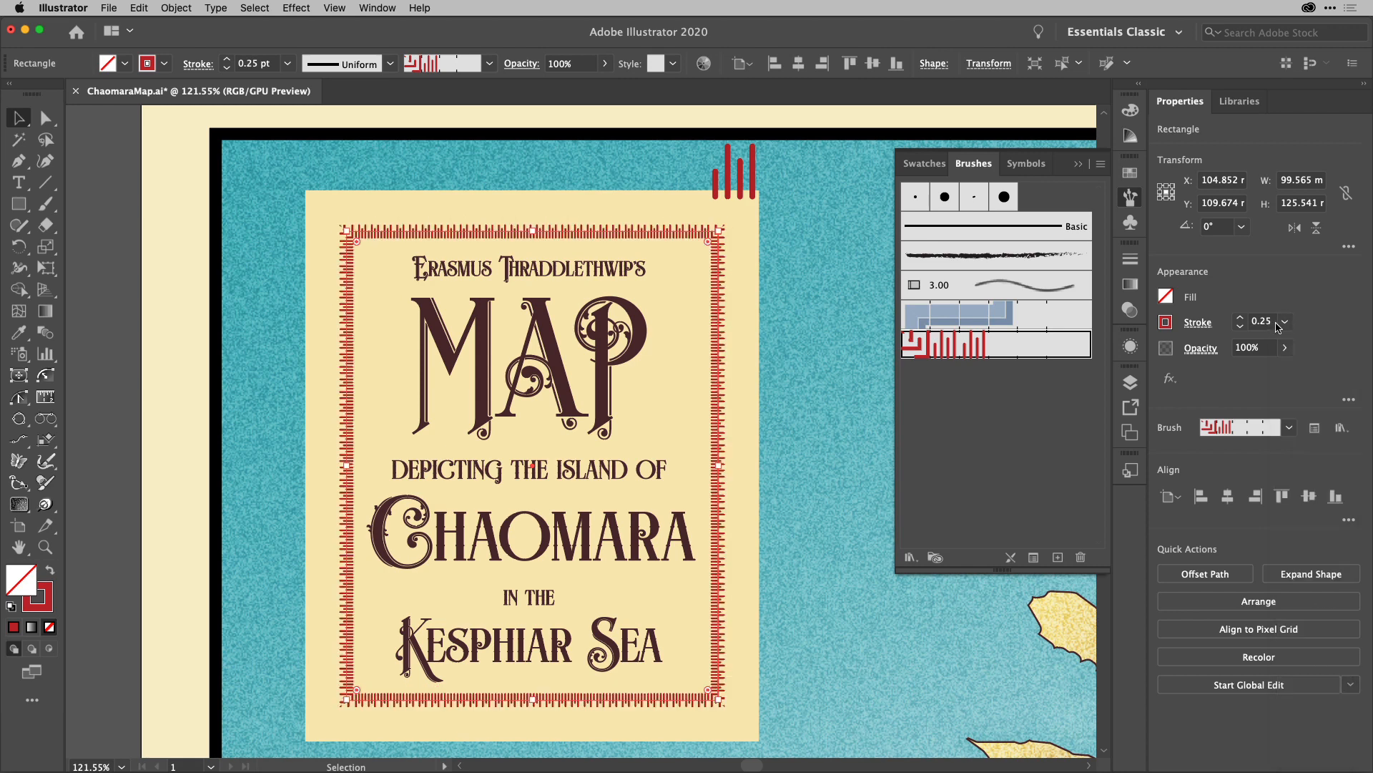
left_click(1286, 321)
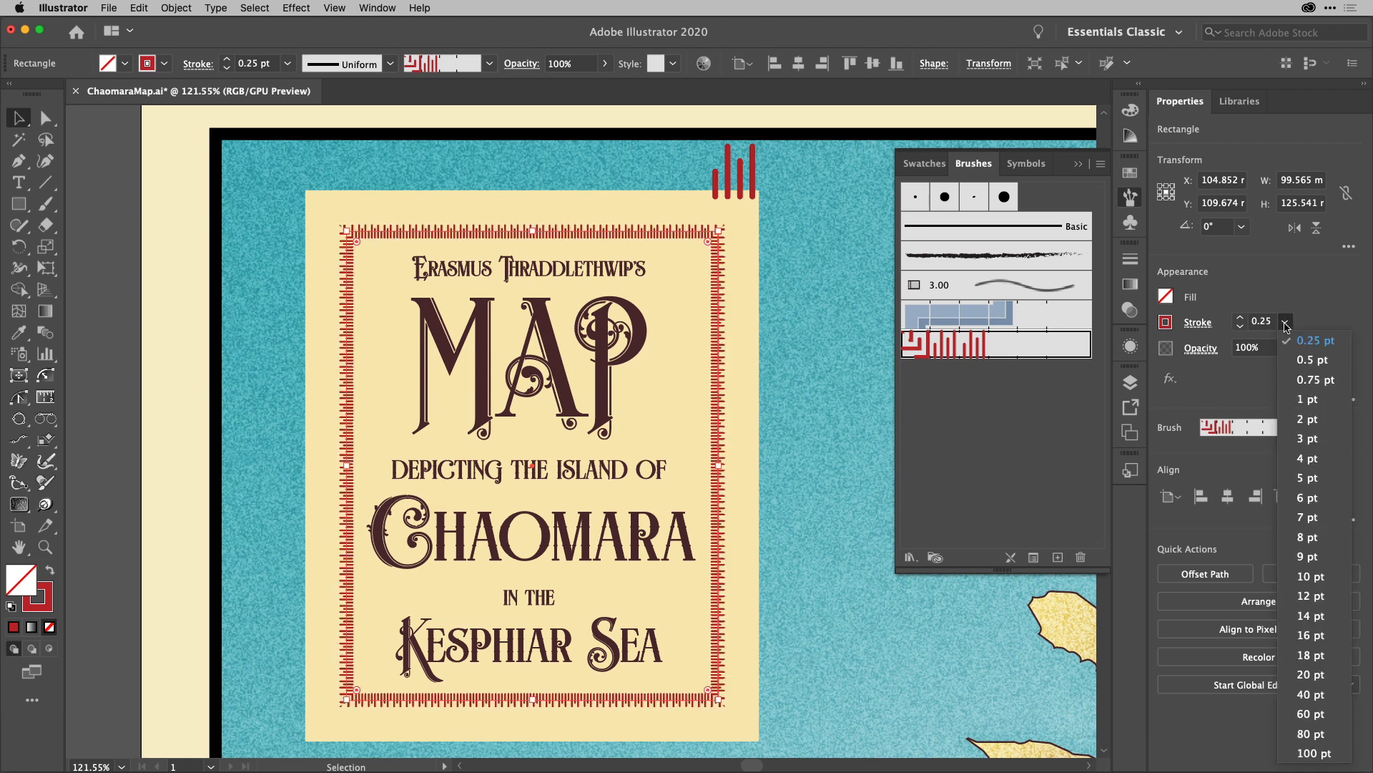
left_click(1298, 361)
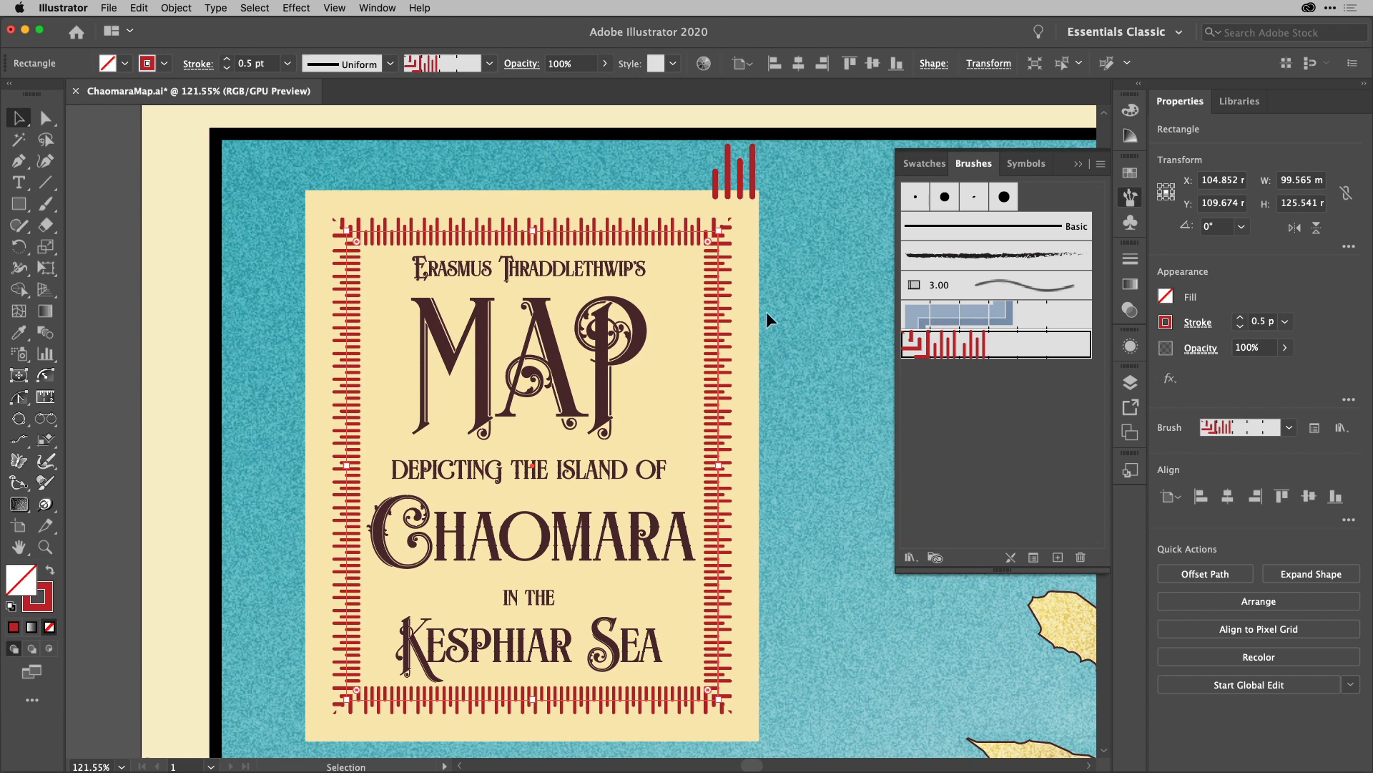
scroll(780, 183, "up", 5)
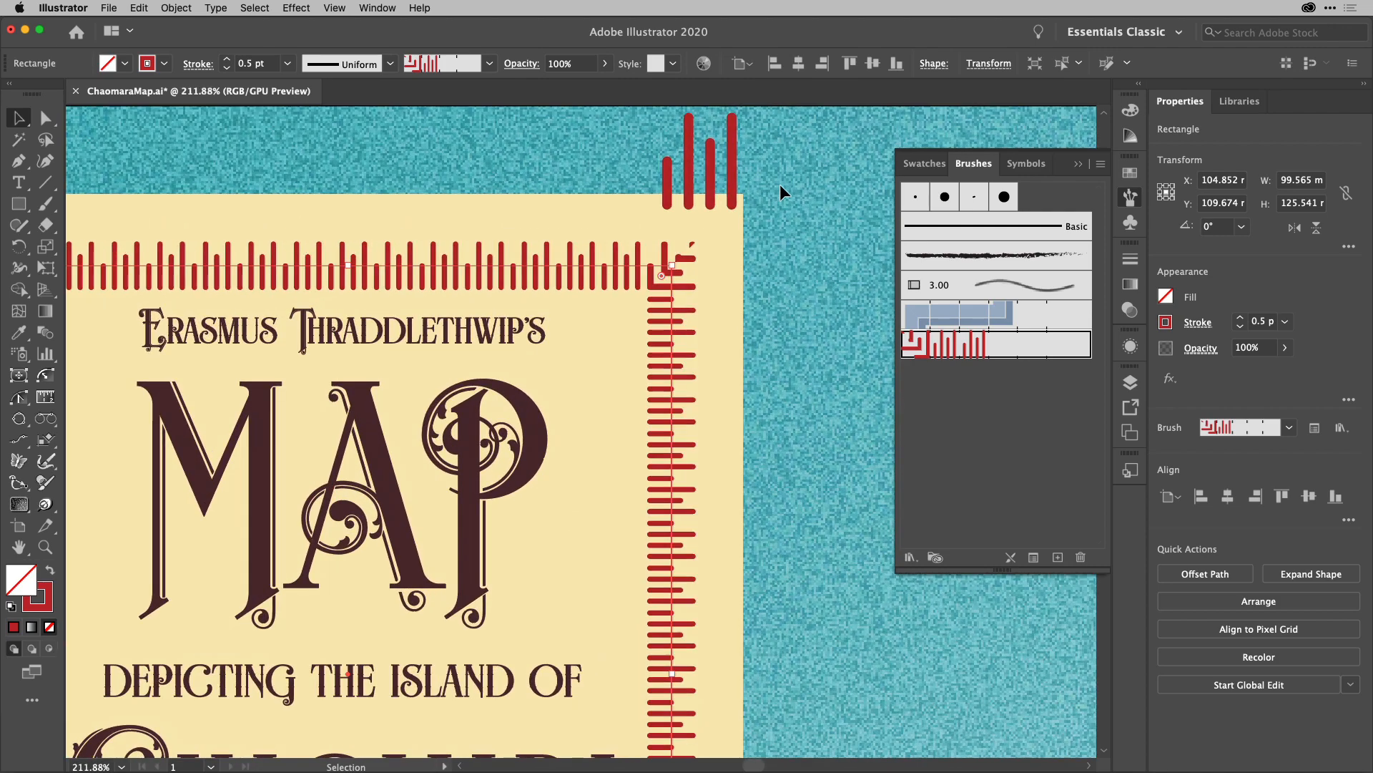
Move the four outlined lines off the title panel onto the open sea to its right
scroll(780, 183, "right", 2)
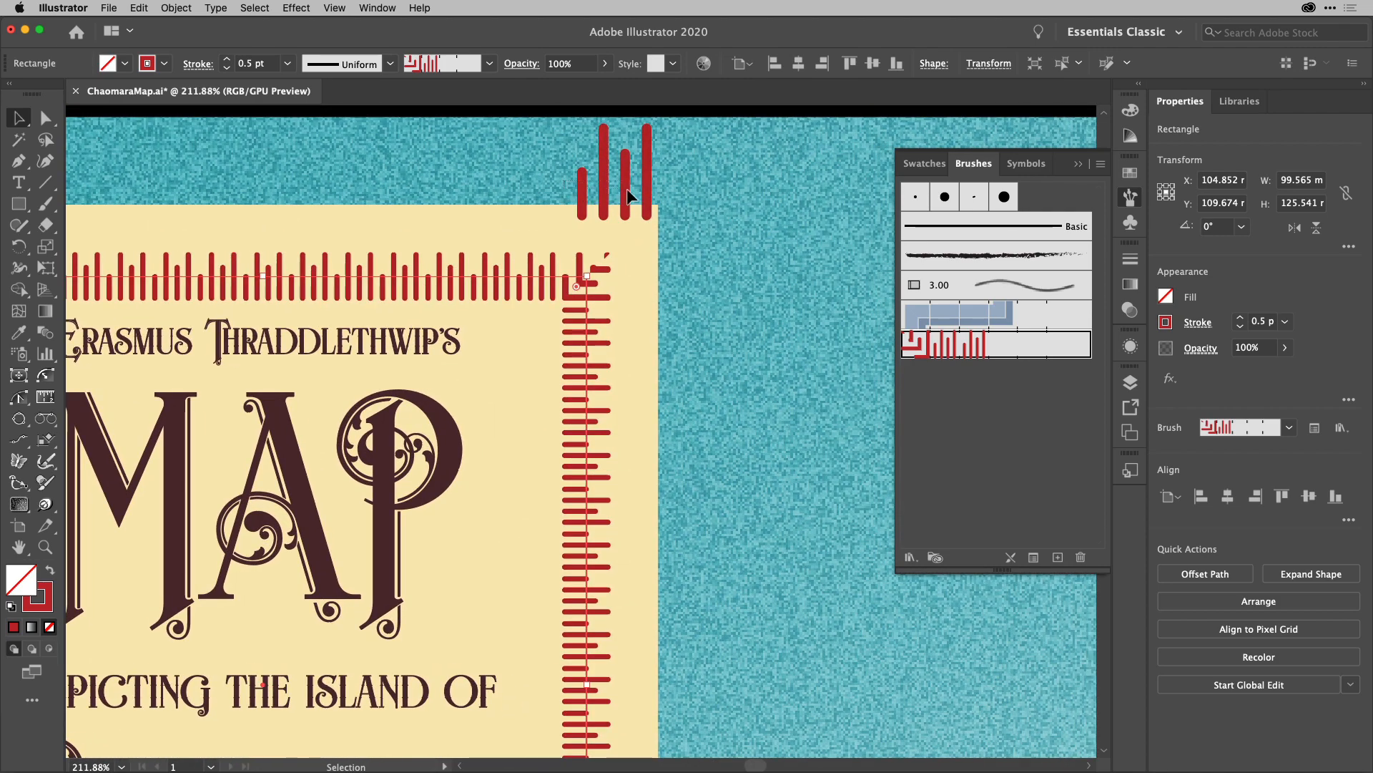
left_click(651, 191)
left_click_drag(642, 190, 776, 202)
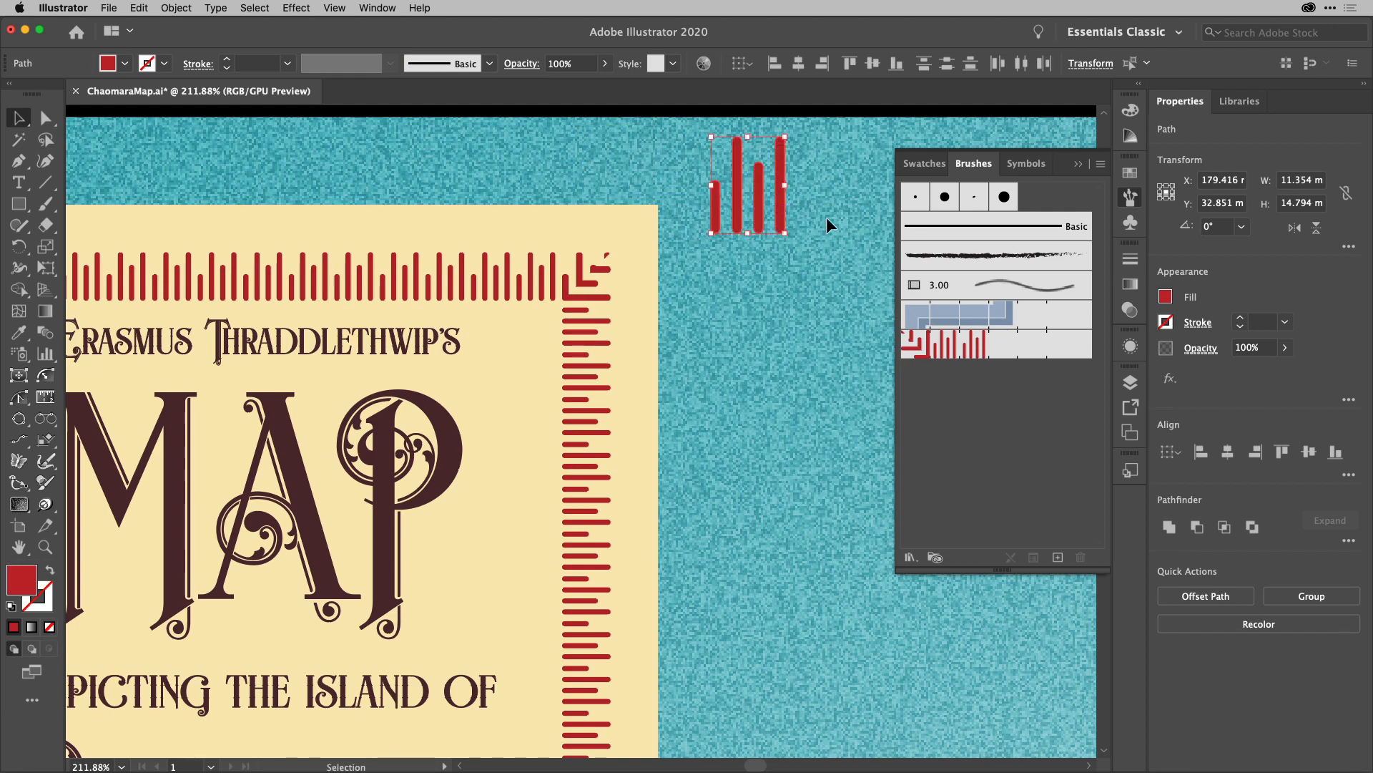
Draw a square about 13.2 mm on each side to the right of the four outlined lines
scroll(826, 217, "up", 2)
scroll(826, 217, "right", 3)
scroll(826, 217, "up", 2)
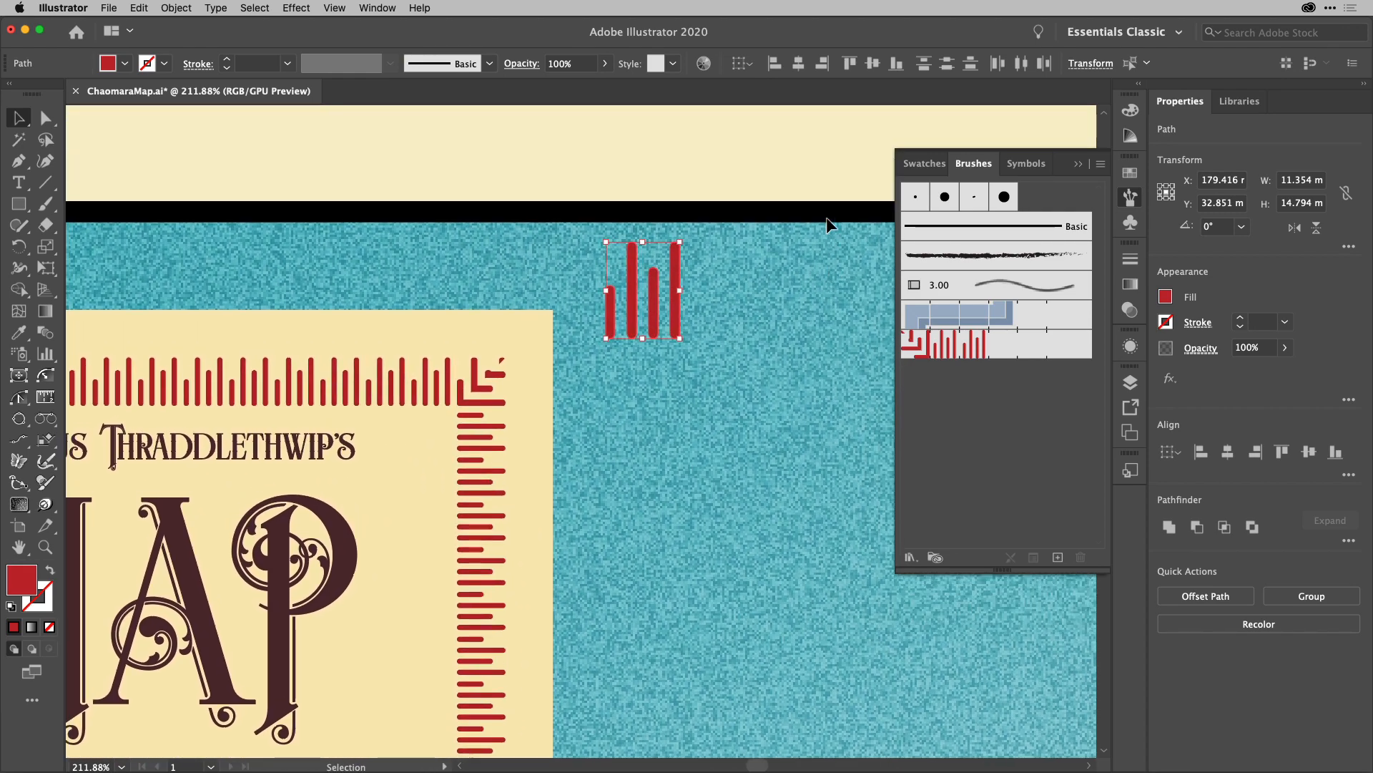
scroll(741, 290, "up", 3)
scroll(741, 290, "up", 2)
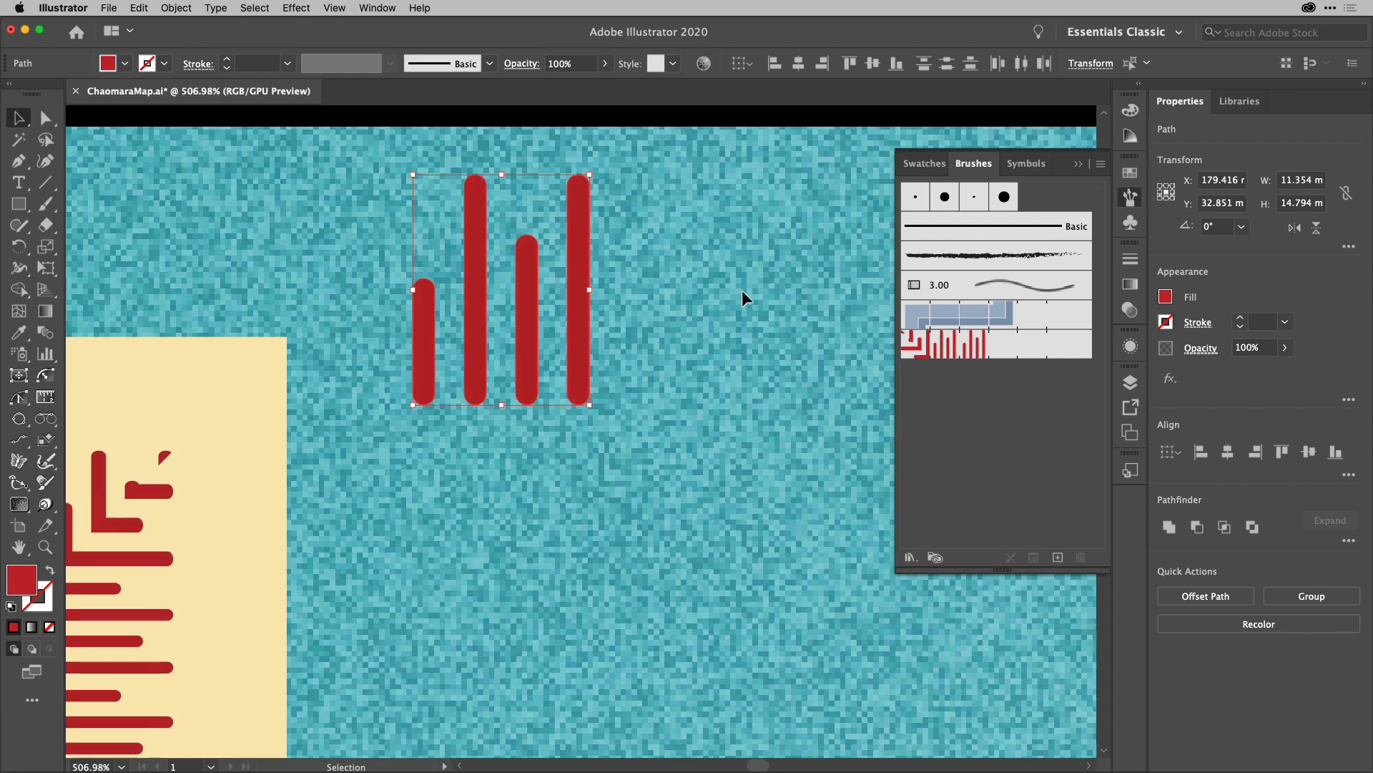
scroll(741, 290, "right", 2)
scroll(741, 290, "up", 1)
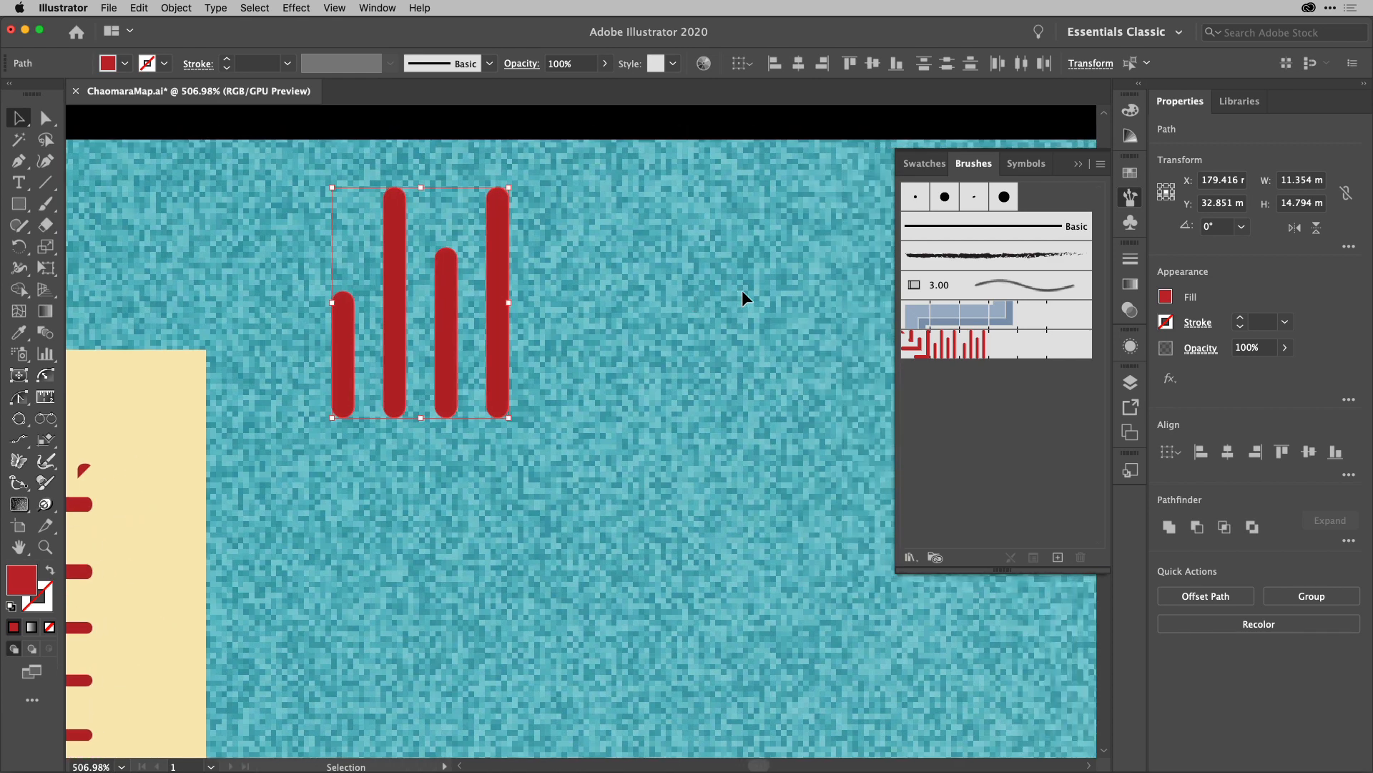
left_click(19, 205)
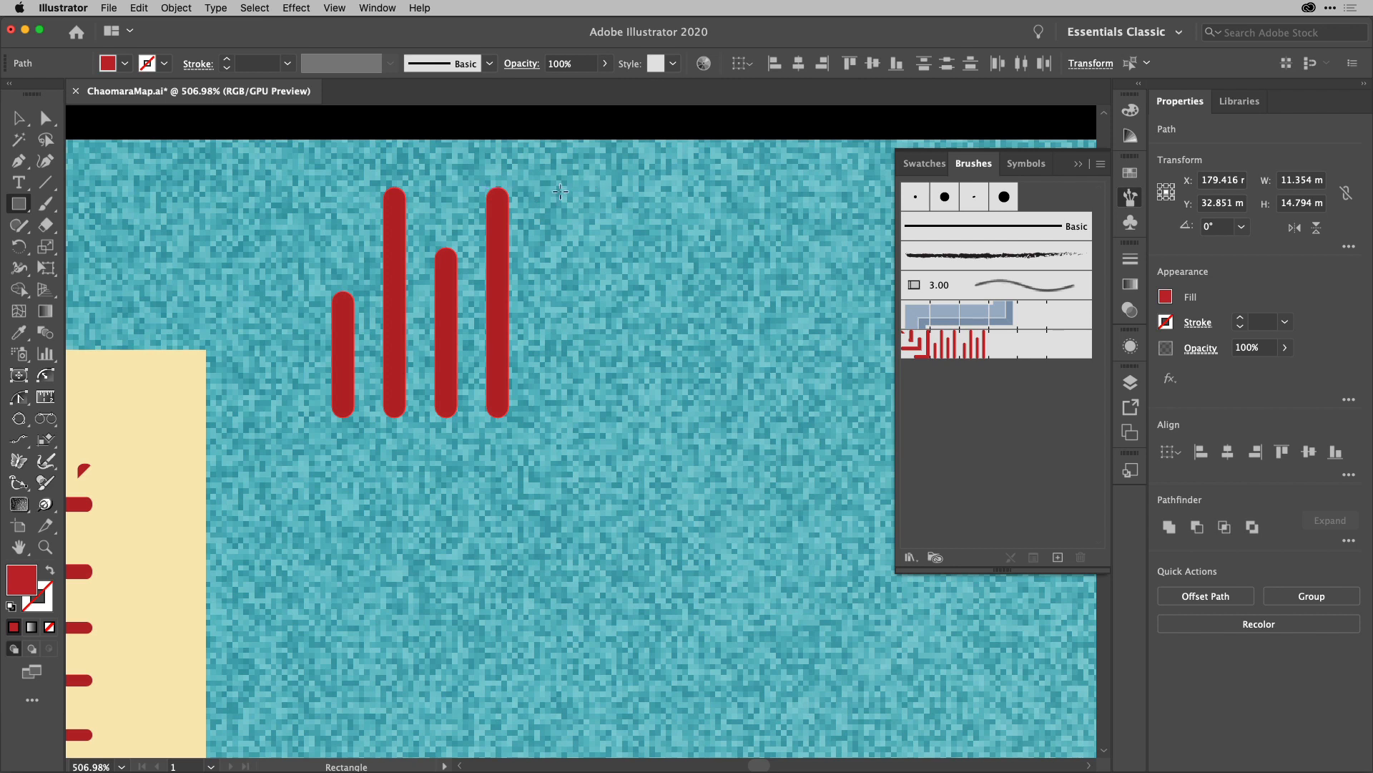
left_click_drag(562, 195, 768, 400)
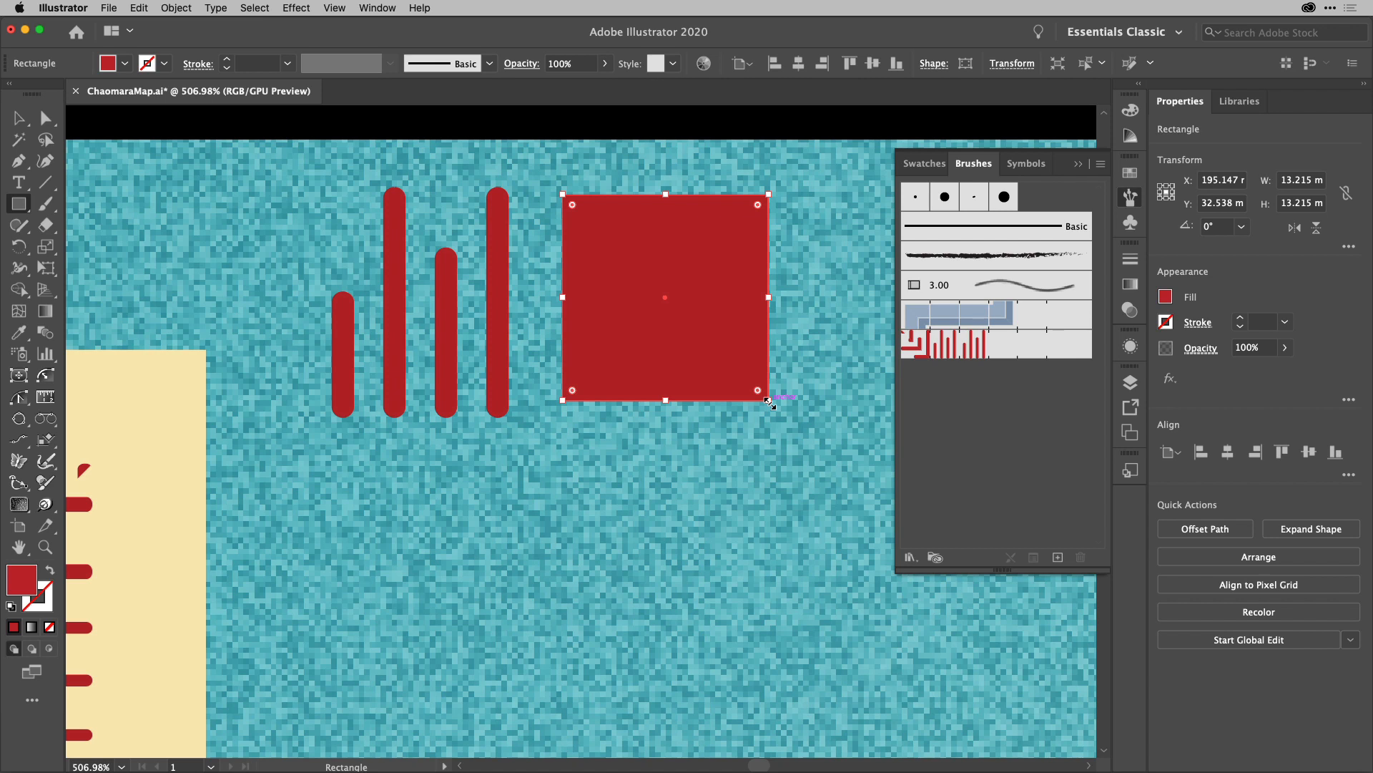
Swap the square's fill and stroke, set the stroke weight to 4 pt, and fill it with the same dark red
key("shift+x")
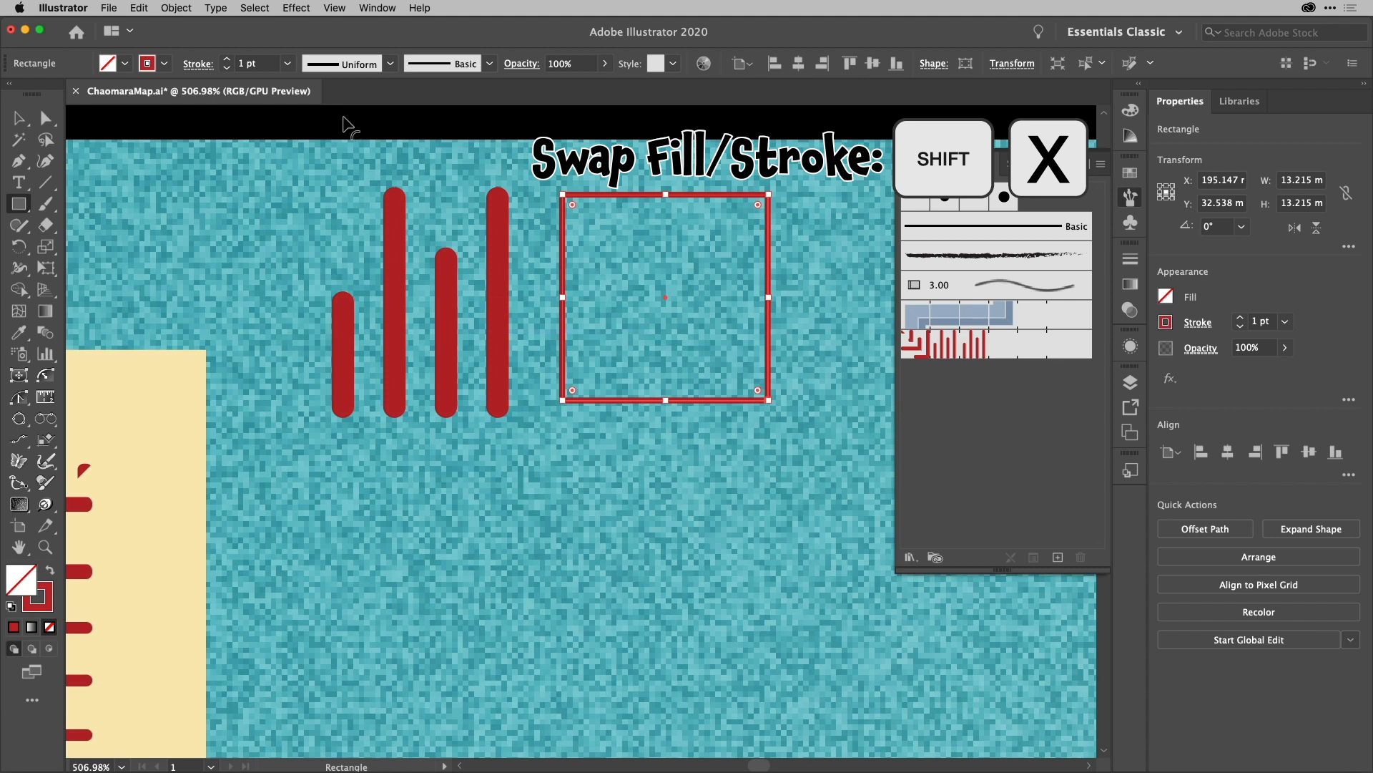
left_click(229, 60)
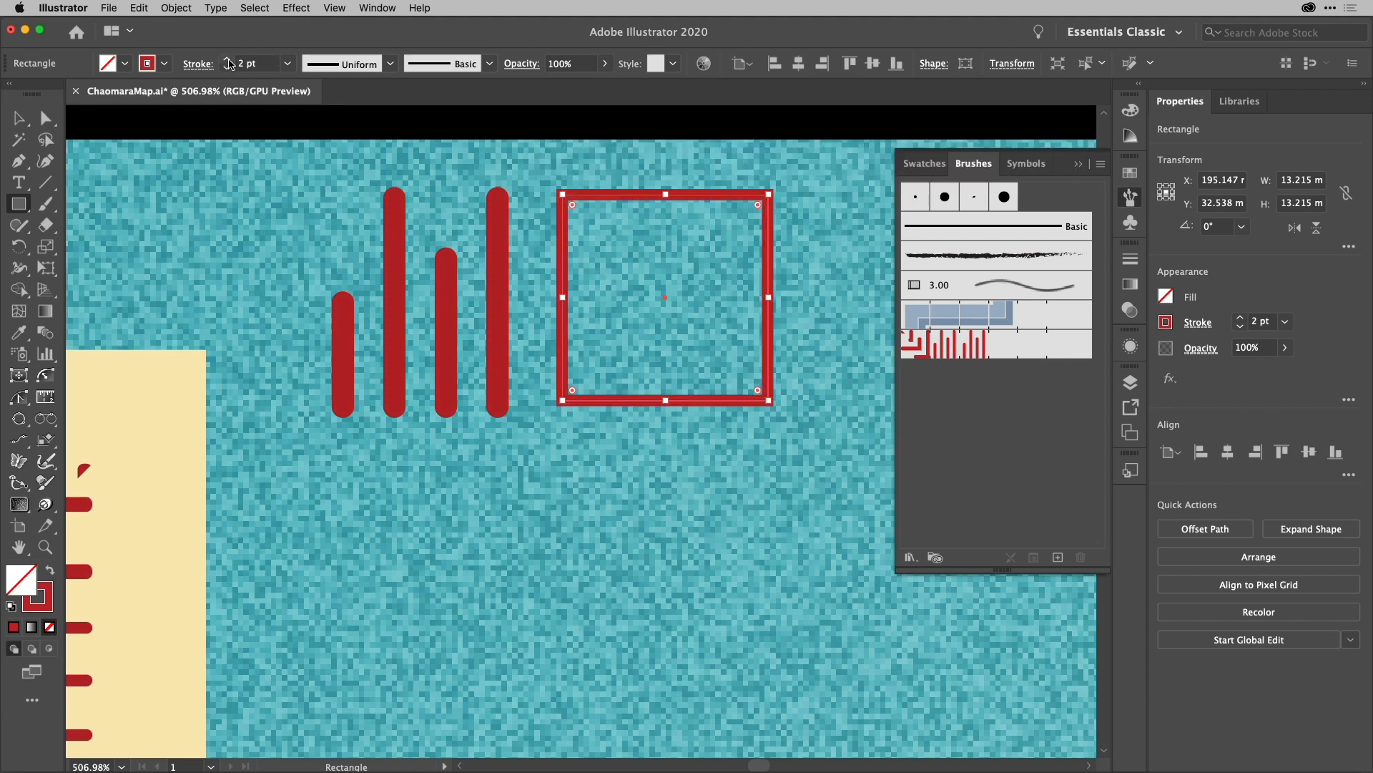
left_click(228, 60)
left_click(228, 60)
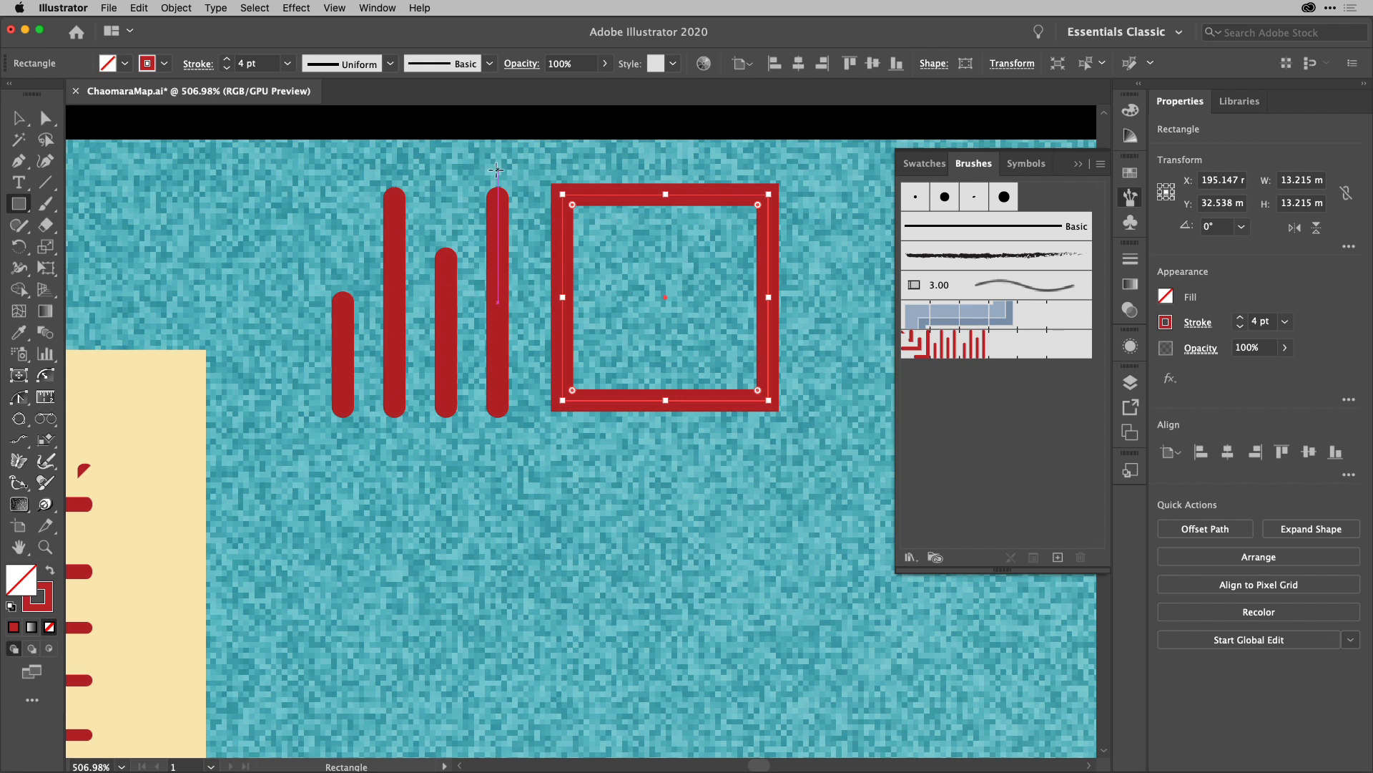
left_click(126, 63)
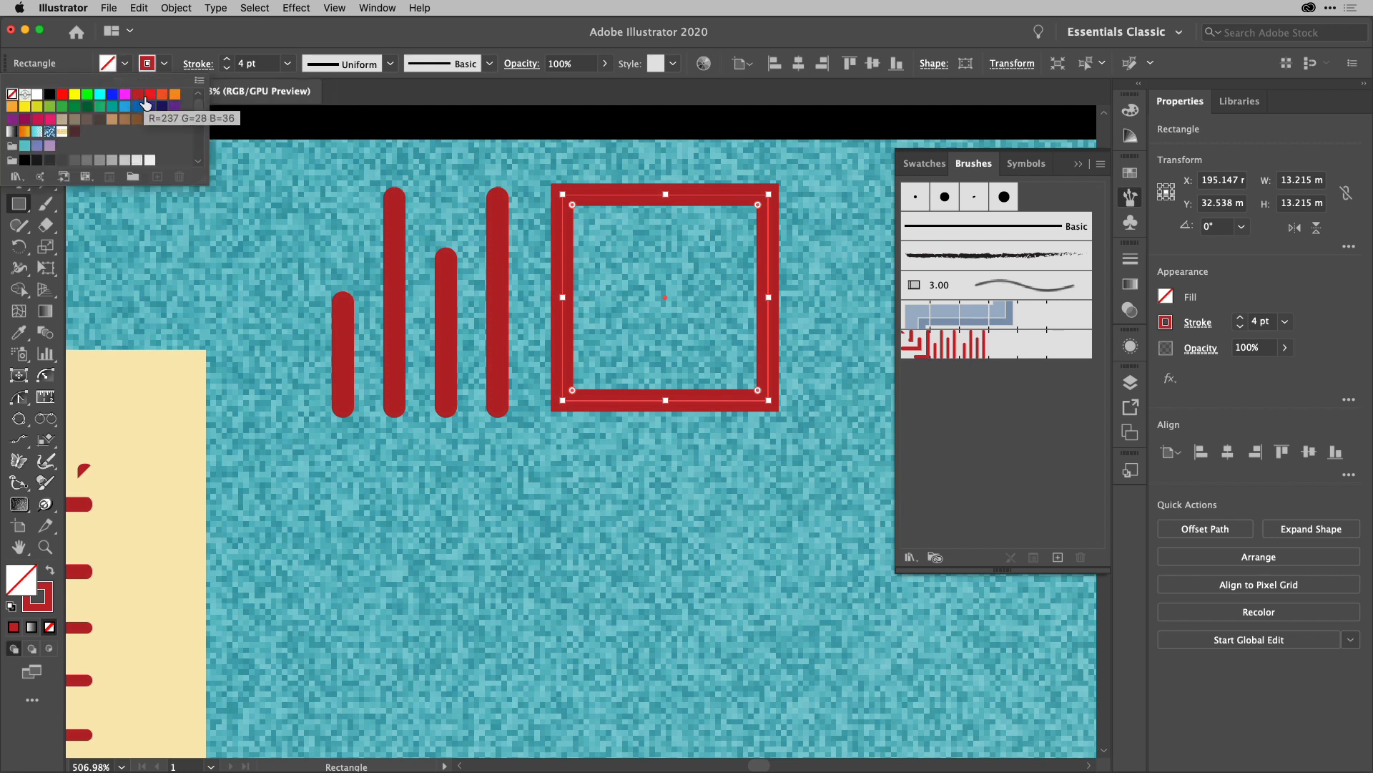
left_click(138, 94)
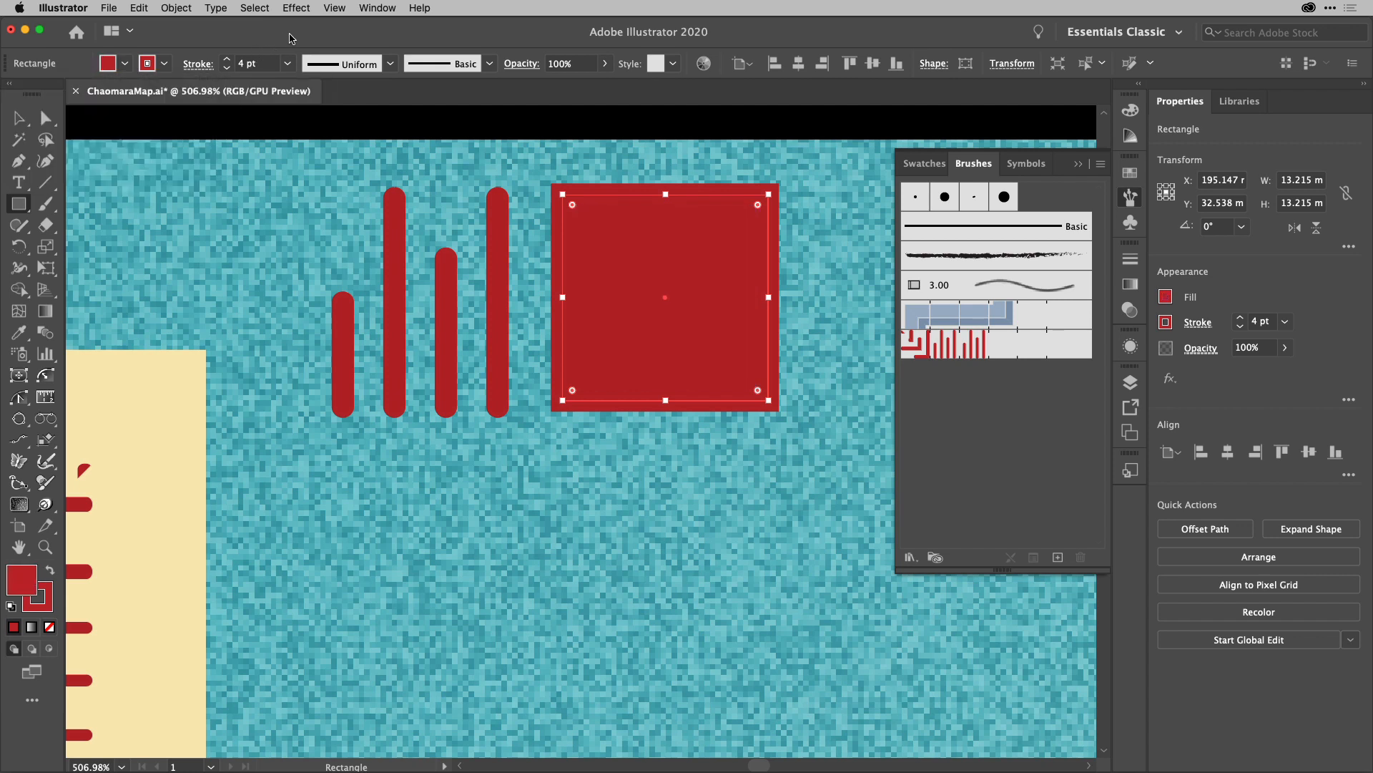
Add a Transform effect to the square's fill only, with a horizontal scale of 61%
left_click(1130, 346)
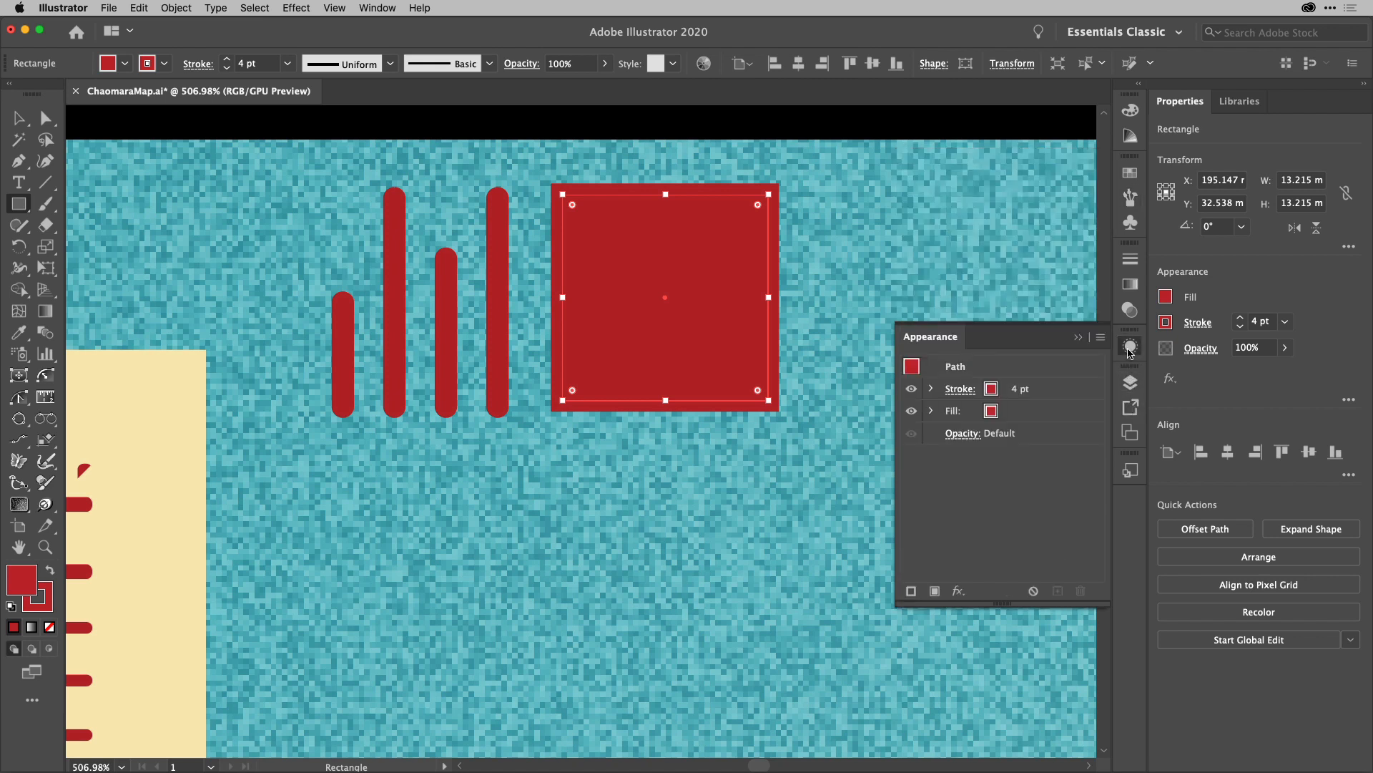
left_click(1067, 412)
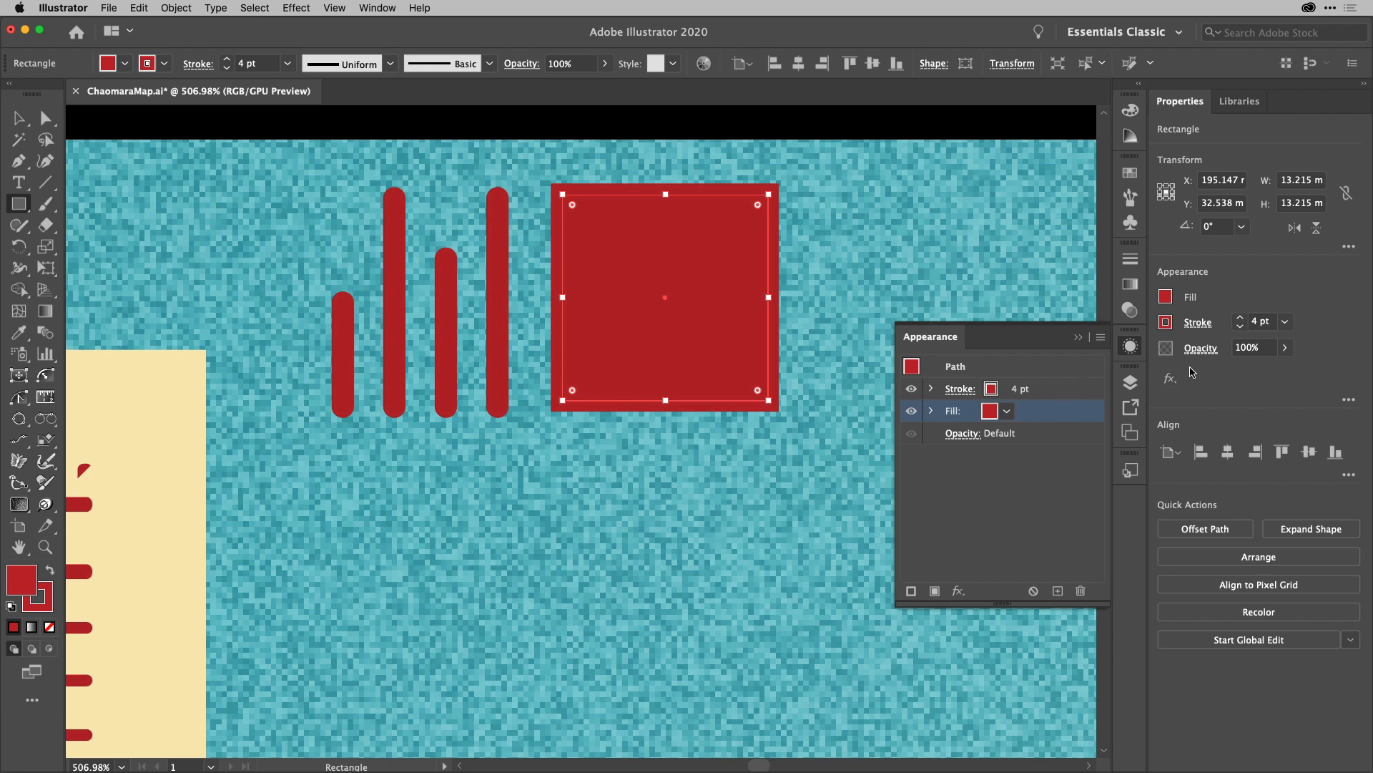
left_click(1171, 378)
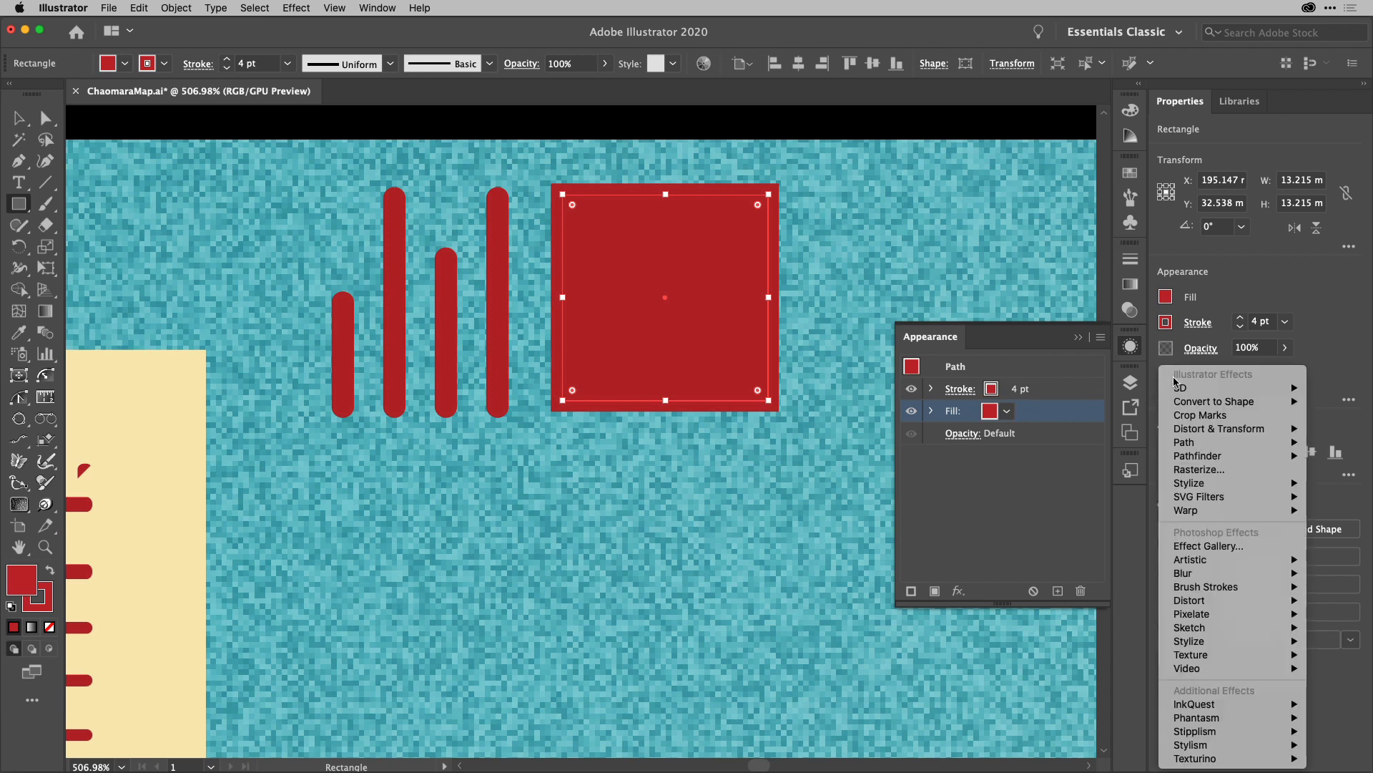
mouse_move(1212, 432)
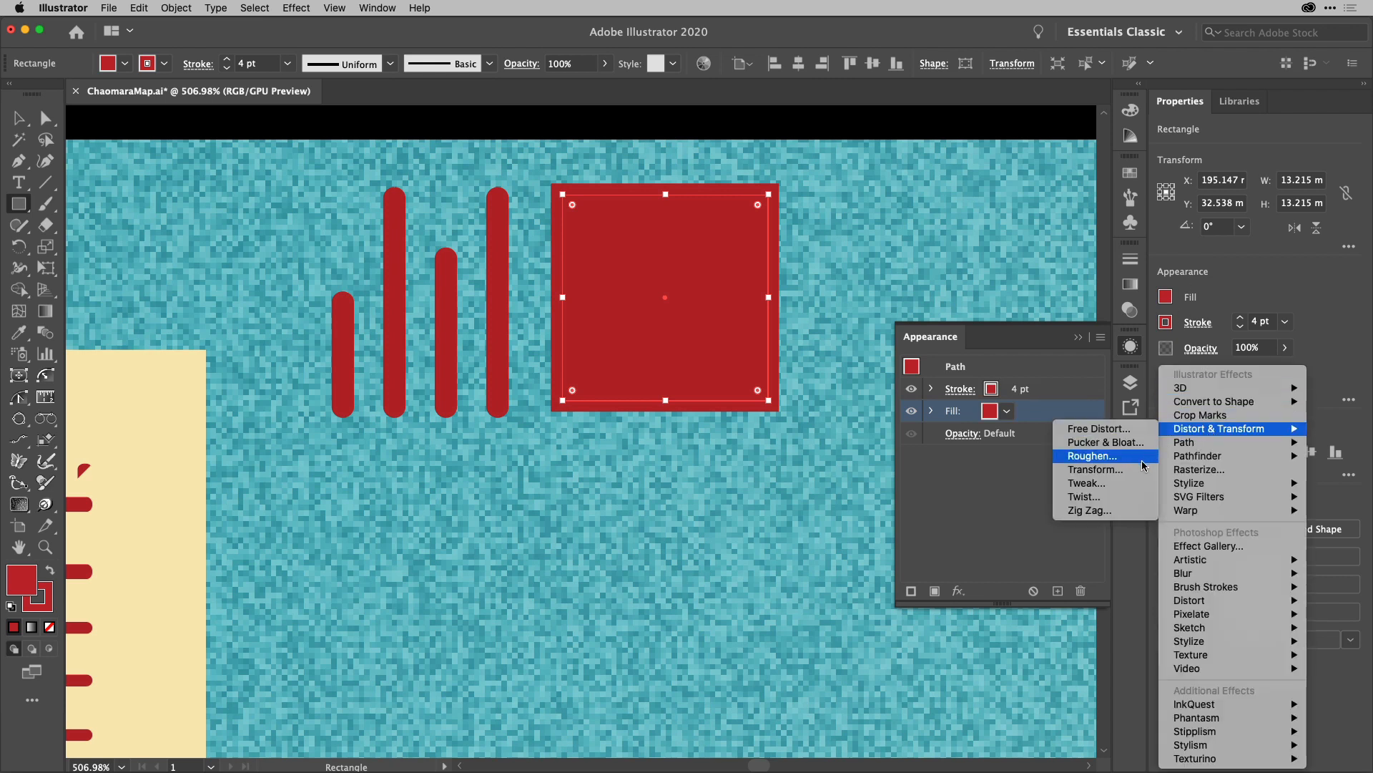
left_click(1095, 469)
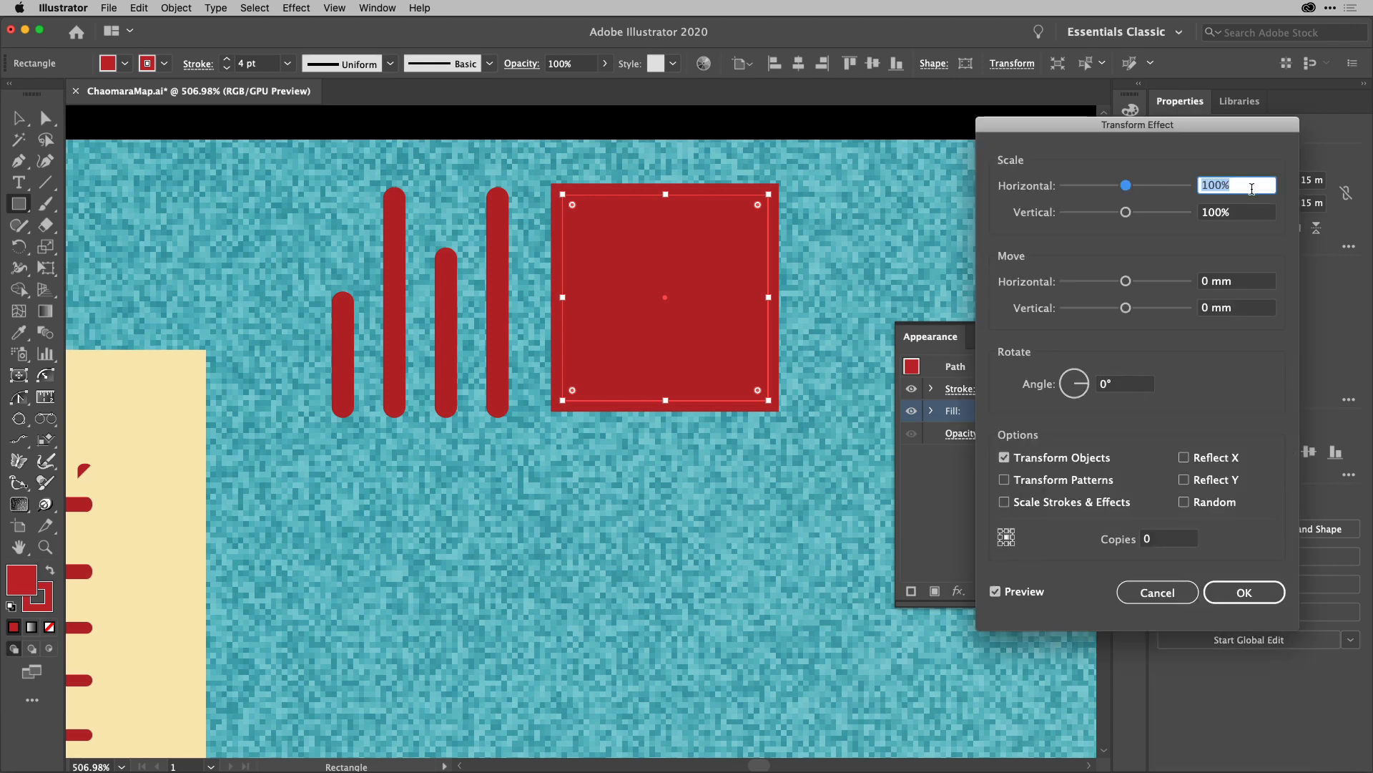
key("Down")
key("Down")
left_click(1235, 179)
key("Down")
key("Down")
key("shift+Down")
key("Down")
key("Down")
key("Down")
key("Down")
key("Down")
key("Down")
key("Down")
key("Down")
key("Down")
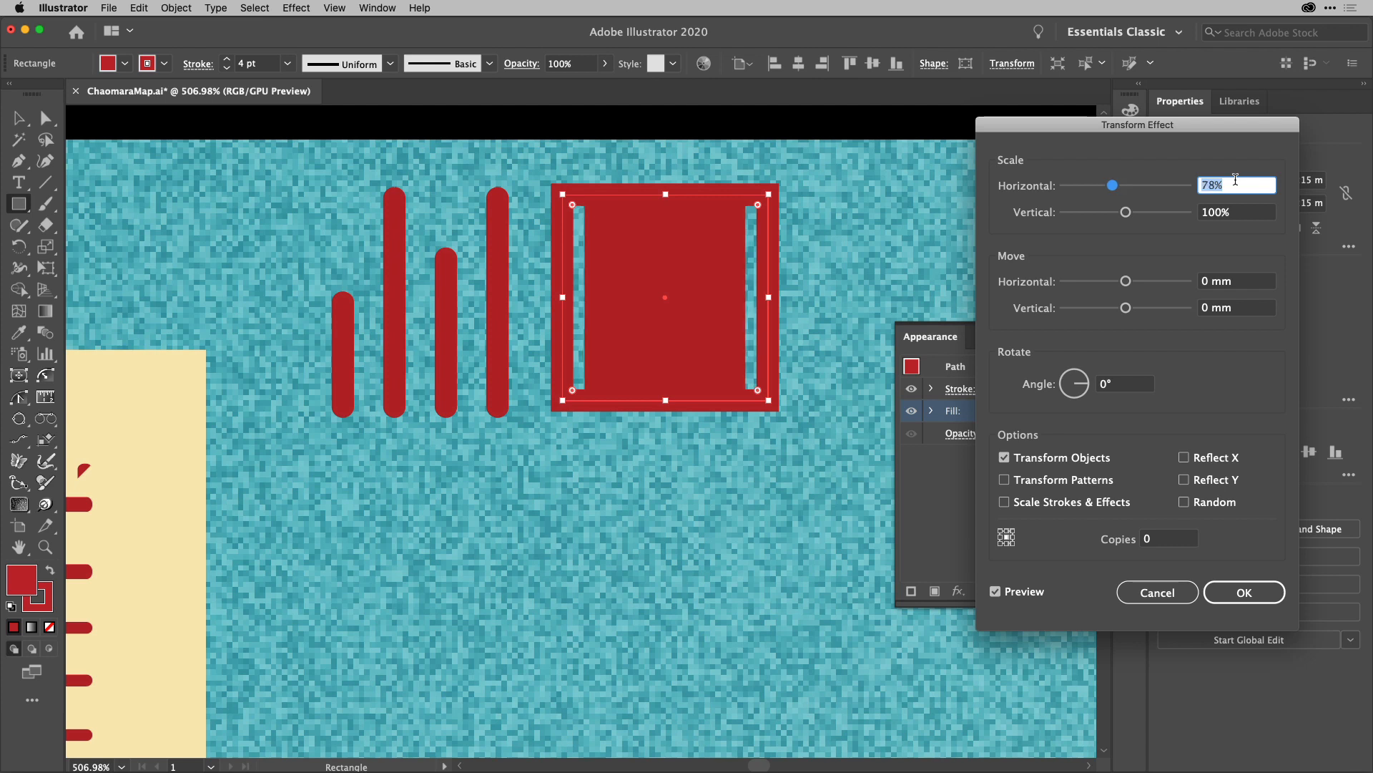
key("Down")
key("Down")
key("Down")
key("Down")
key("Down")
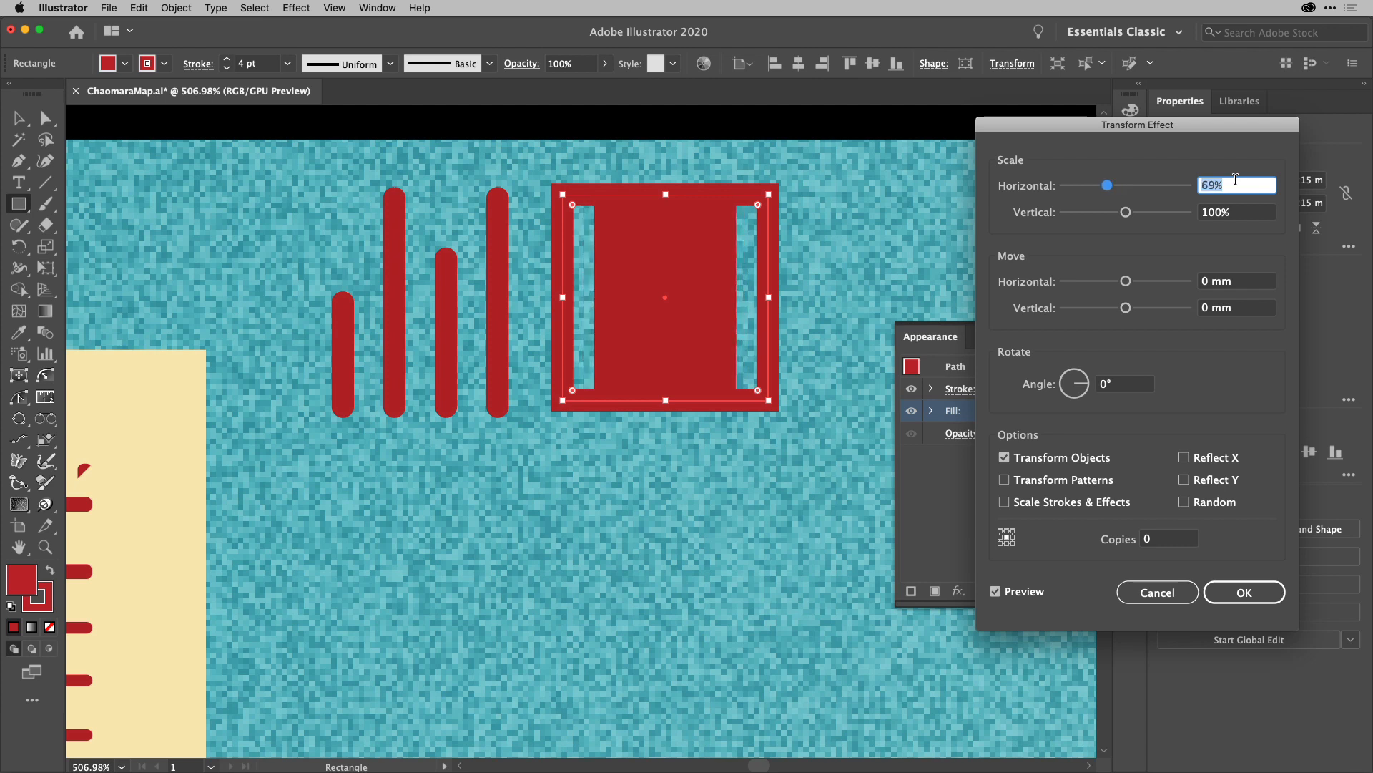
key("Down")
key("Down")
key("Down")
key("Down")
key("Down")
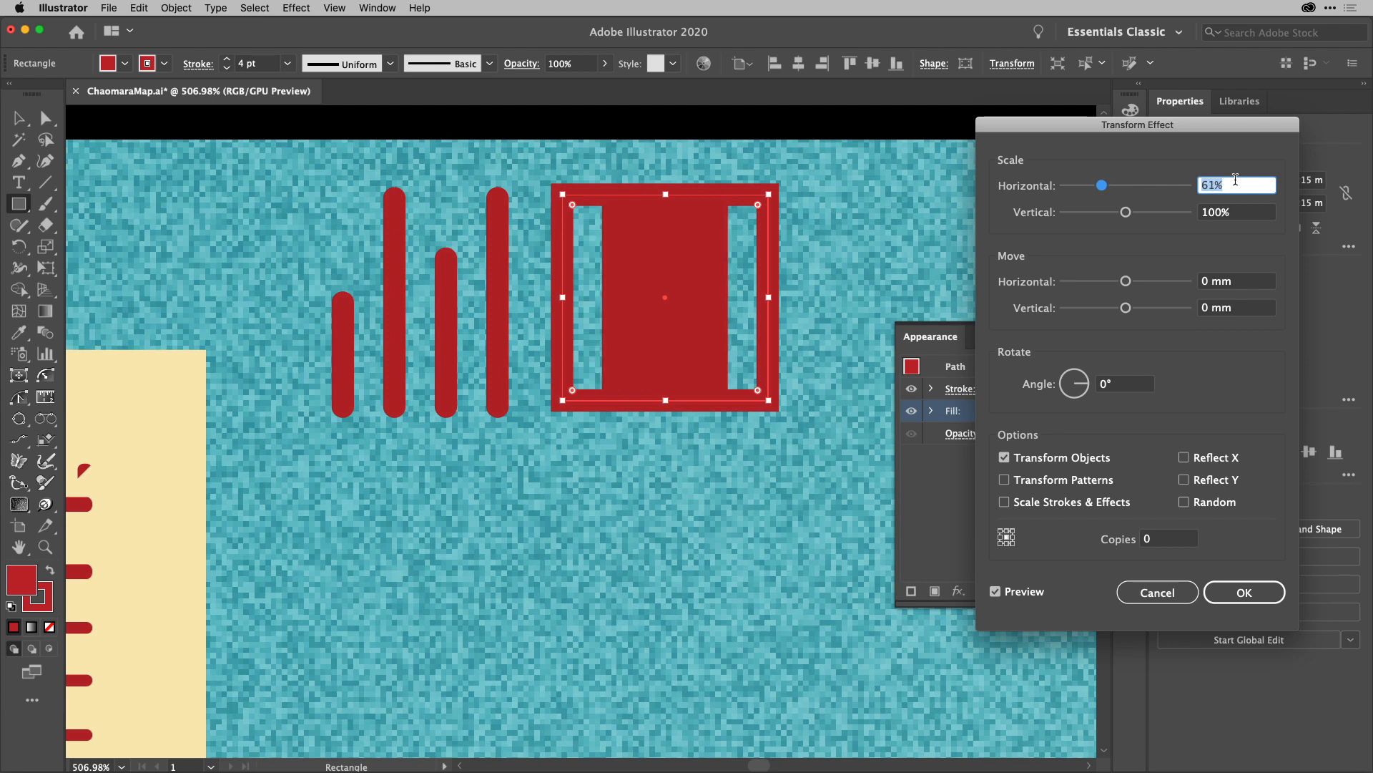
Set the Transform effect's vertical scale to 61% and apply the effect
key("Tab")
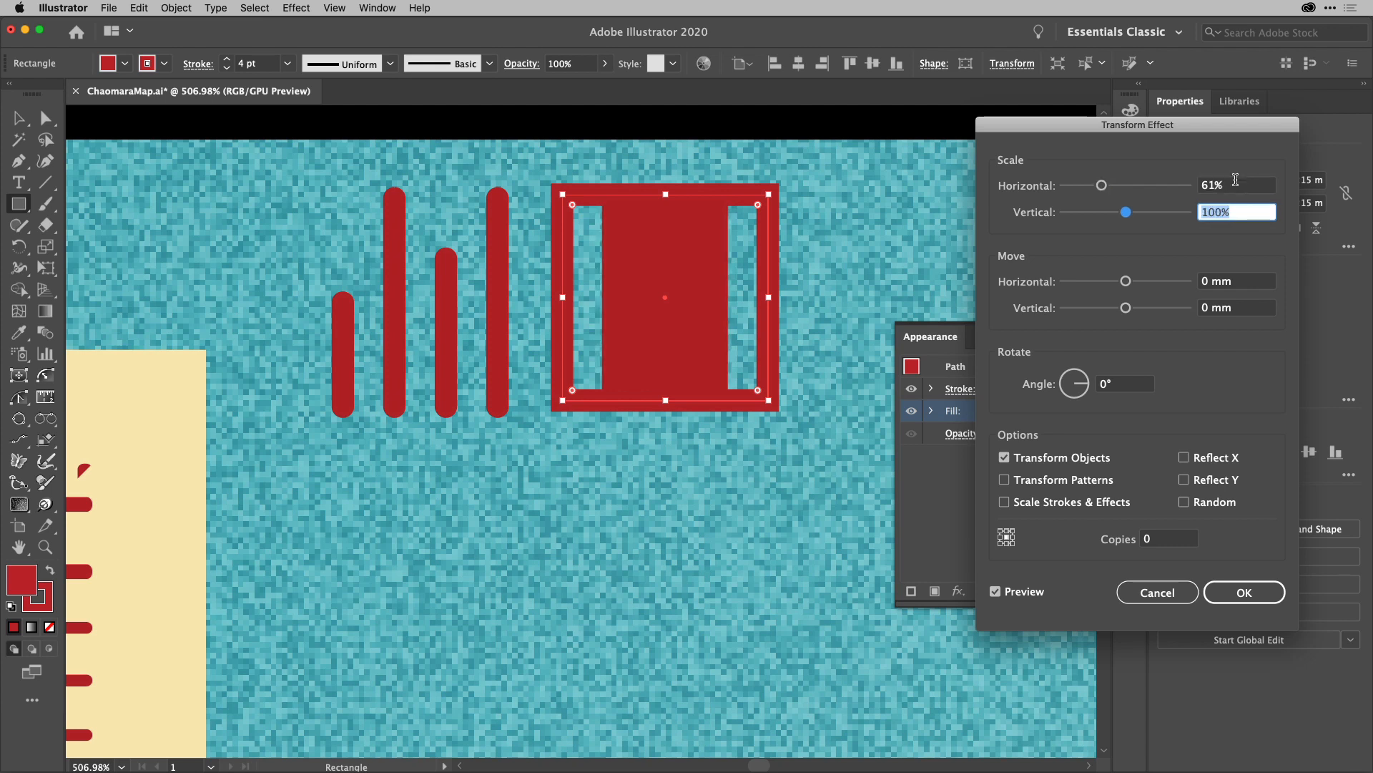
type("61")
key("Tab")
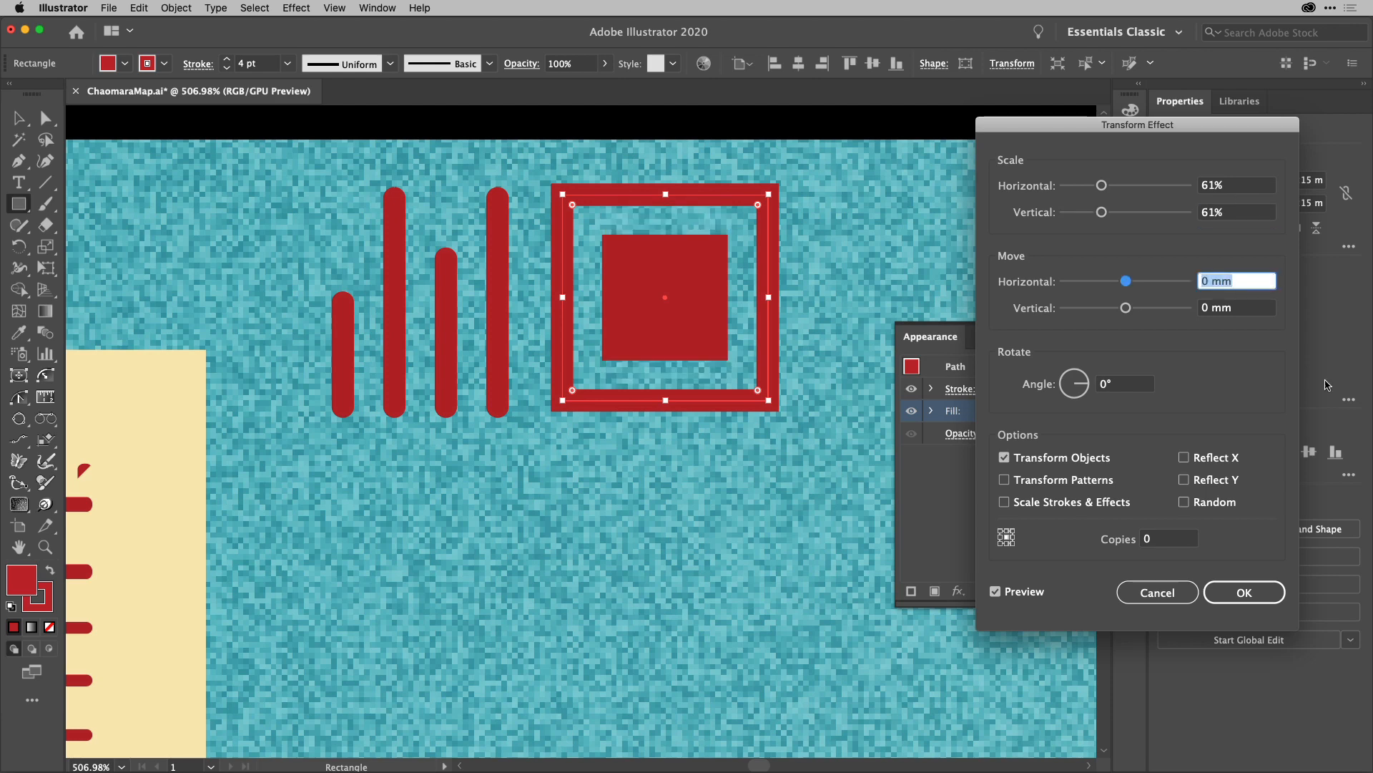
left_click(1257, 594)
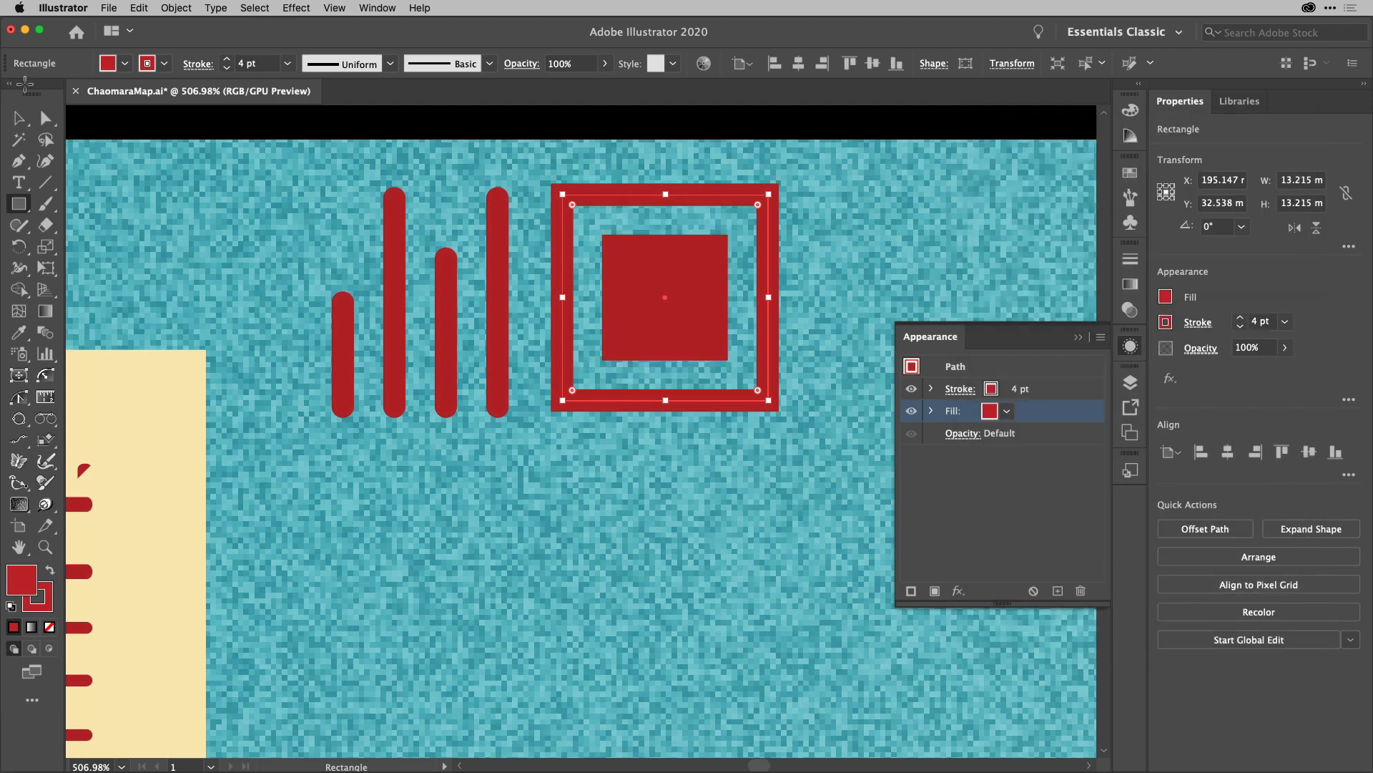
Expand the square's appearance and convert its stroke to an outline
left_click(174, 8)
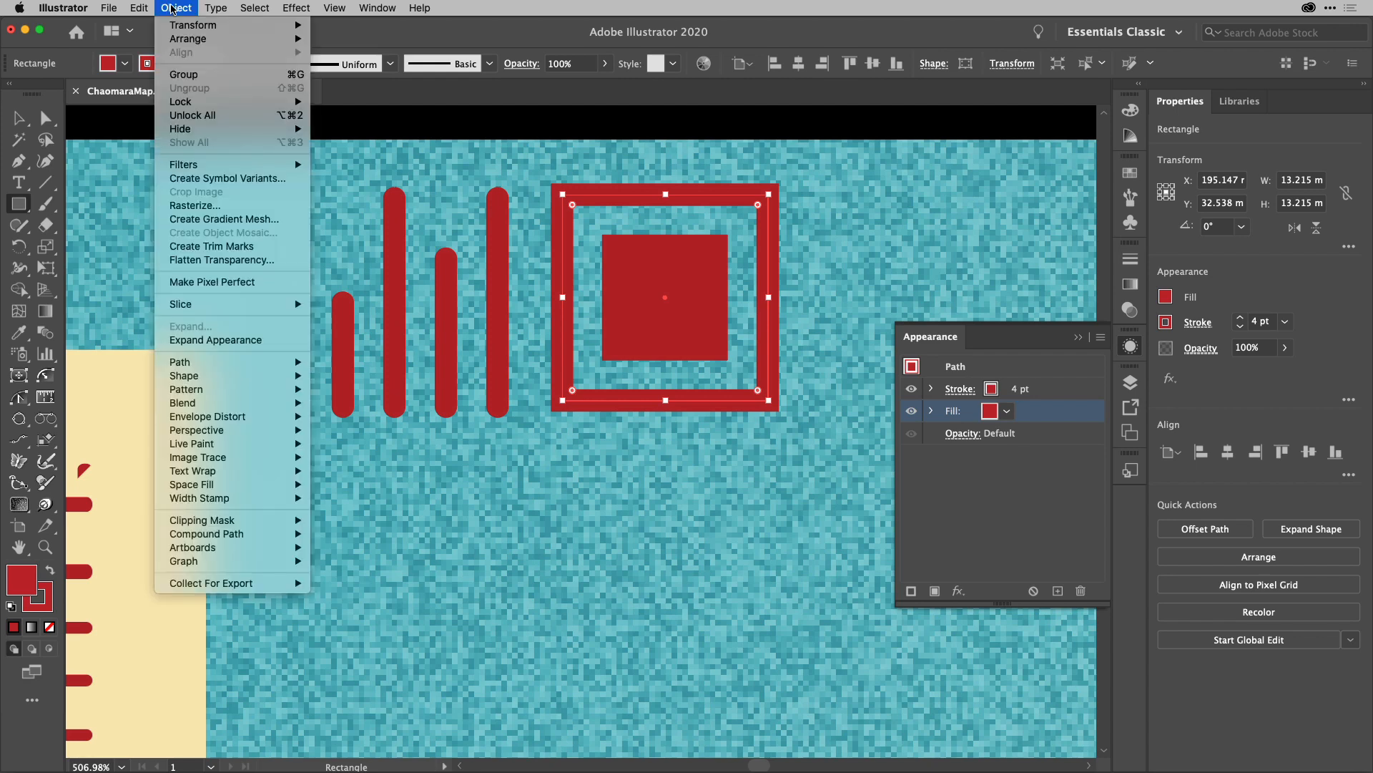
left_click(241, 340)
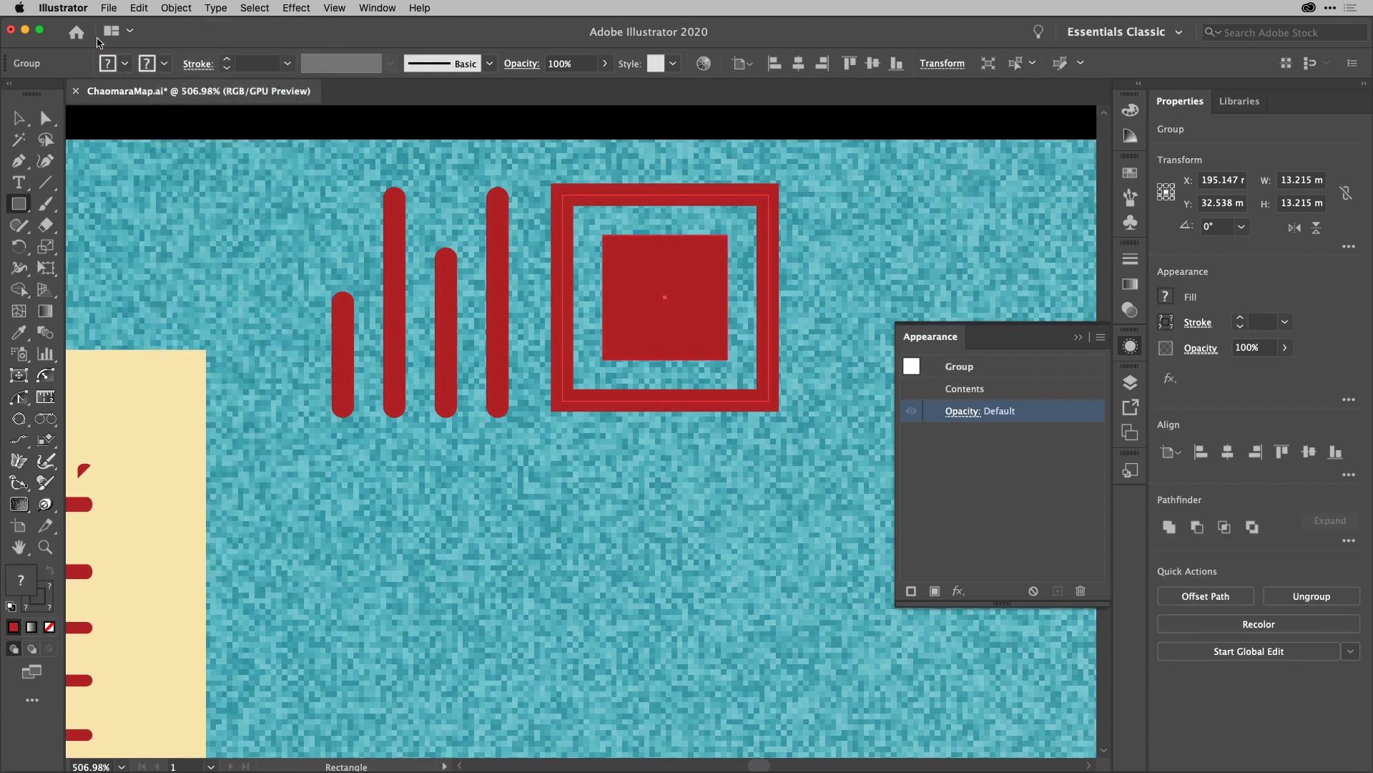
left_click(176, 8)
mouse_move(212, 377)
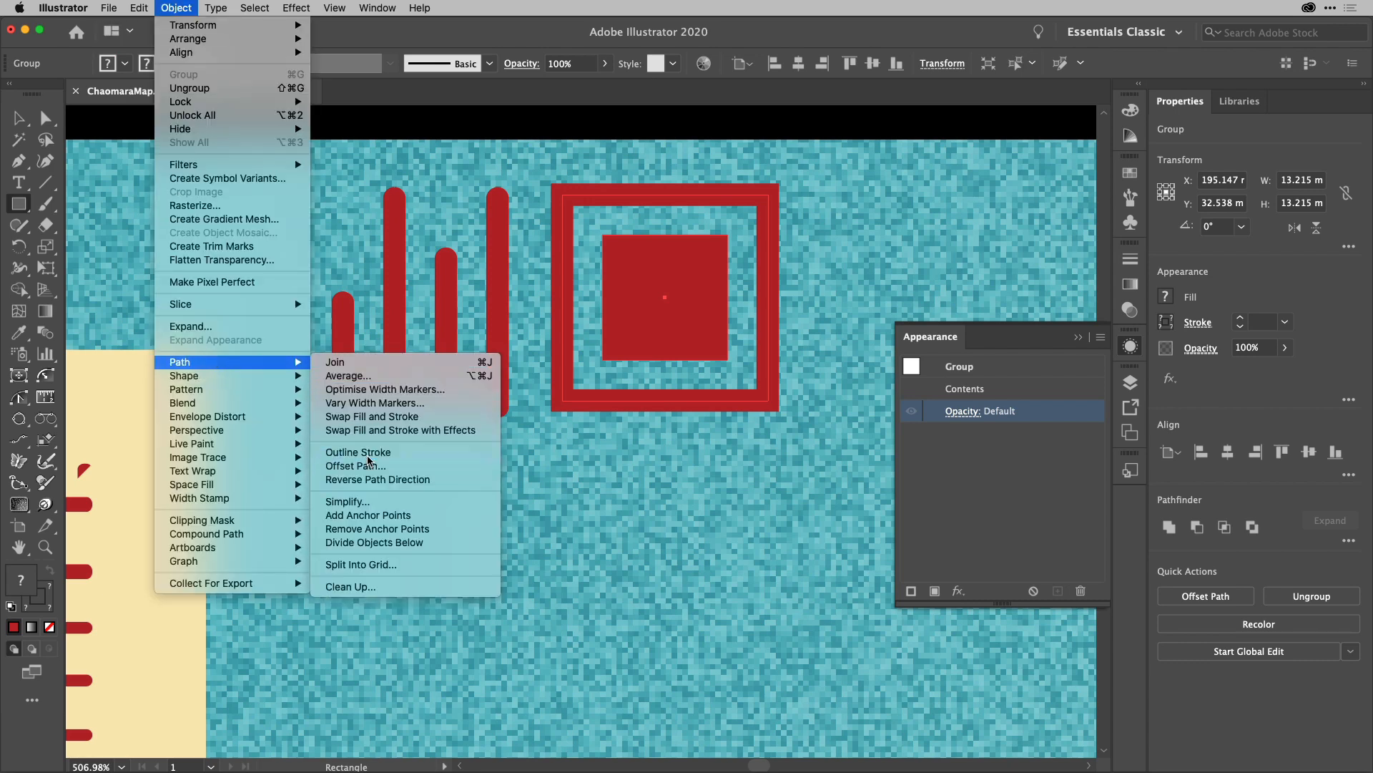
left_click(367, 455)
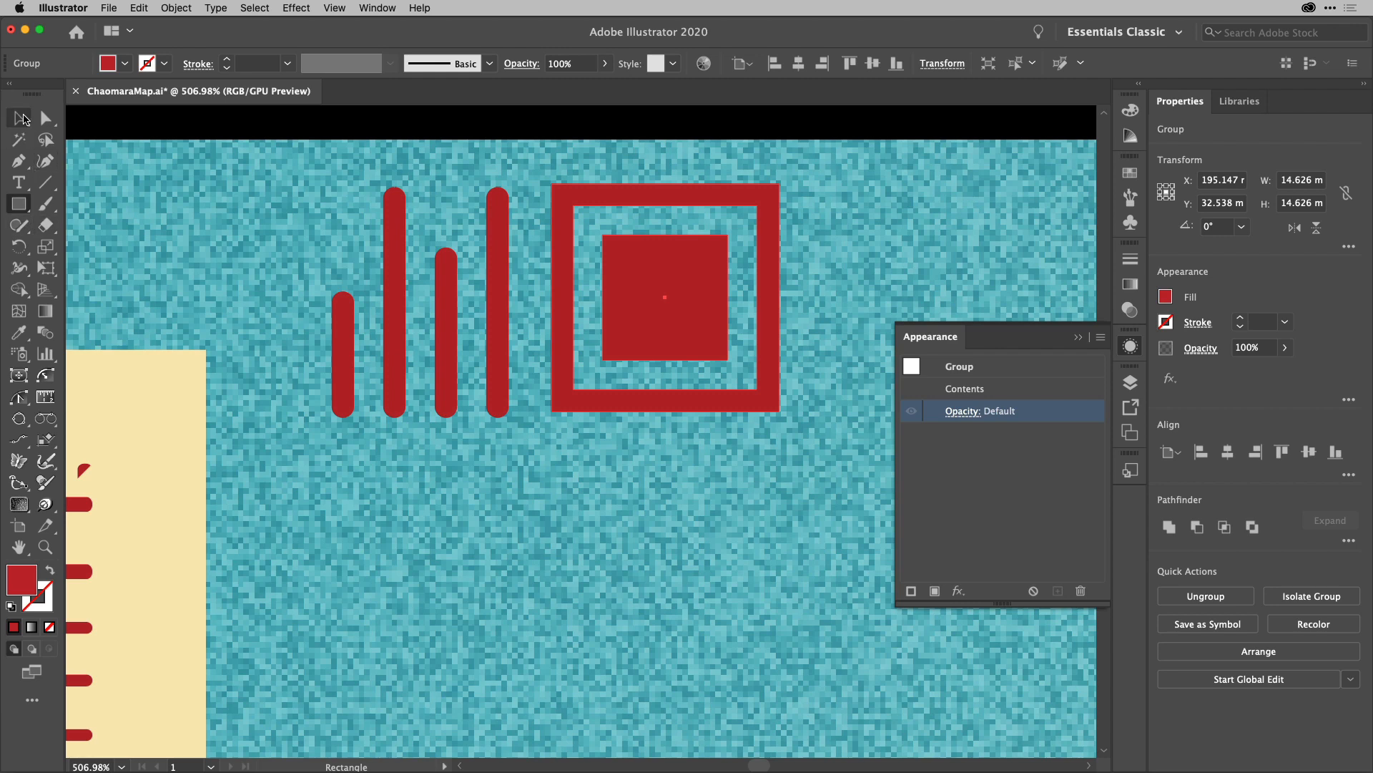
Make a new pattern from the expanded square group and dismiss the notice
left_click(21, 118)
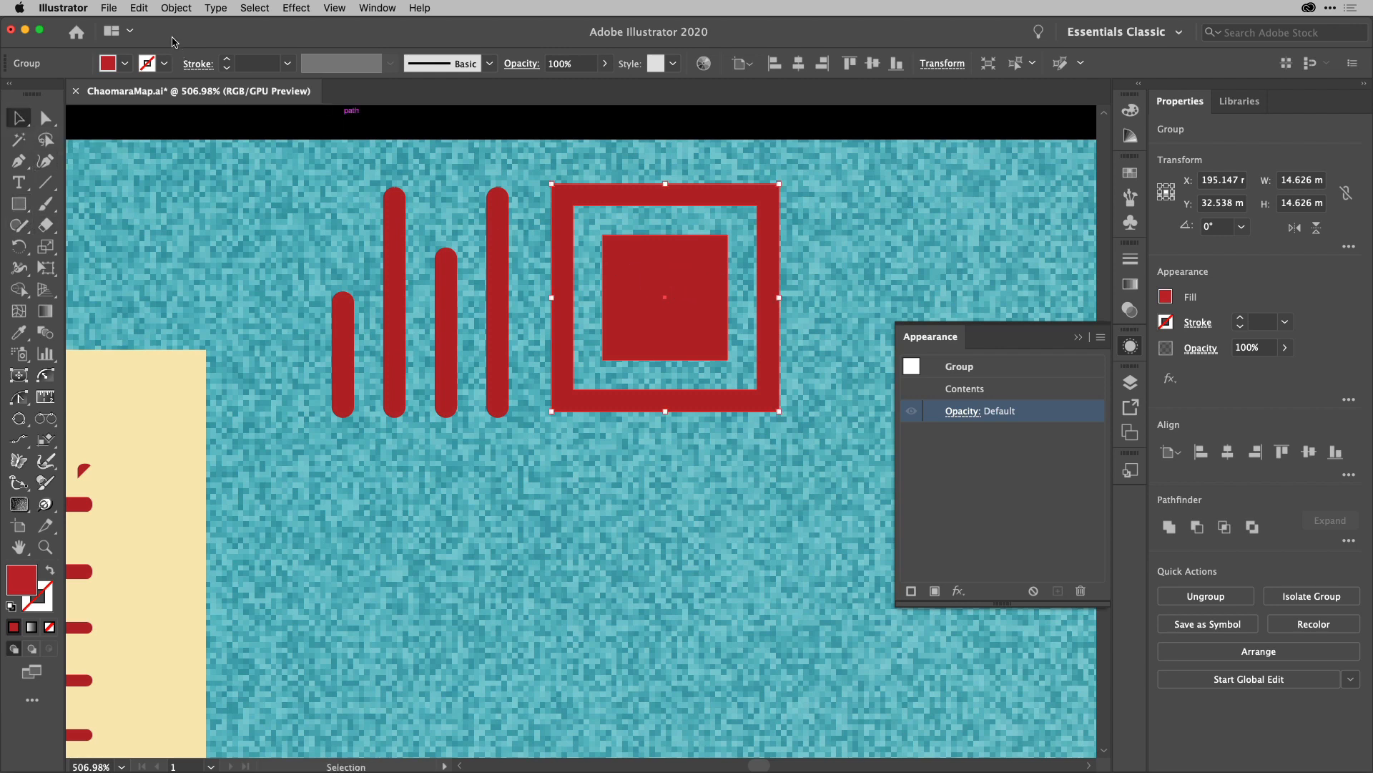
left_click(184, 7)
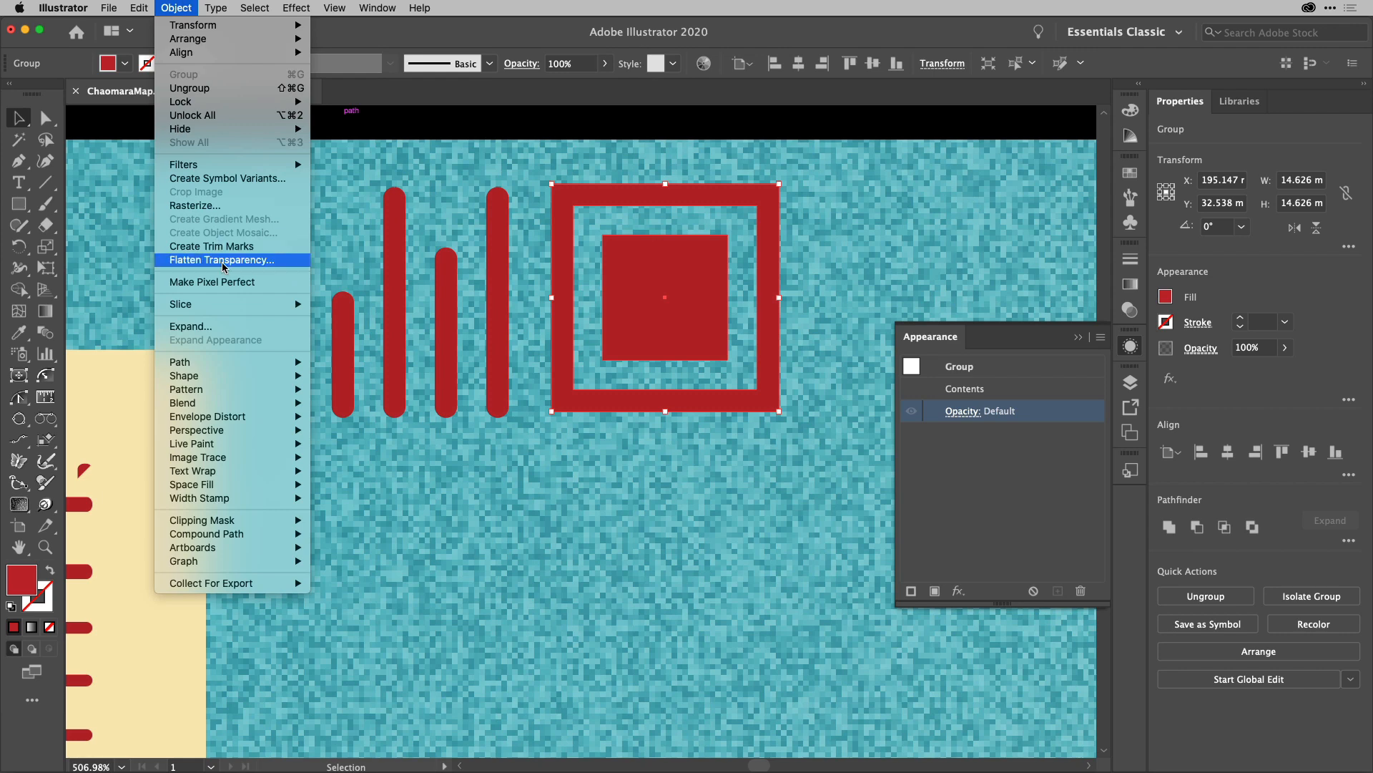
mouse_move(240, 422)
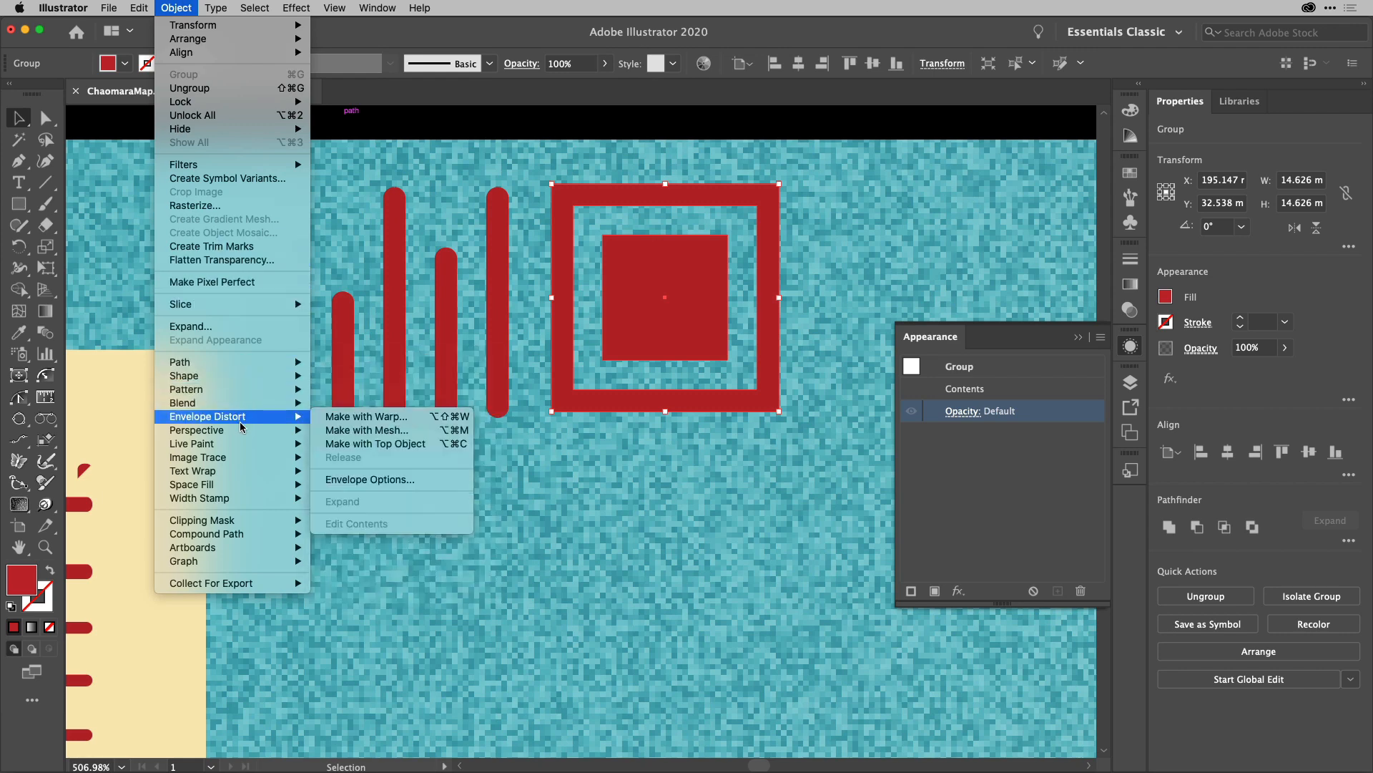
mouse_move(265, 392)
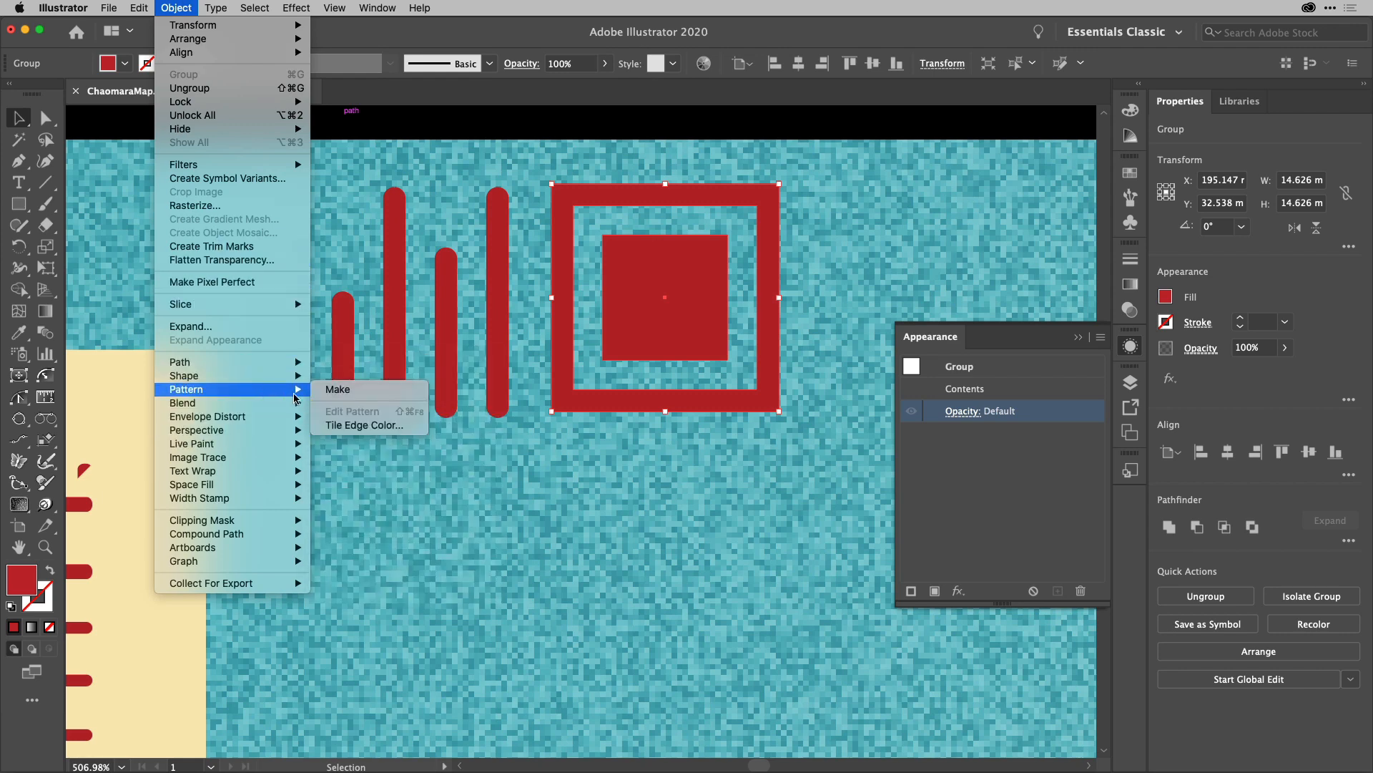
left_click(332, 390)
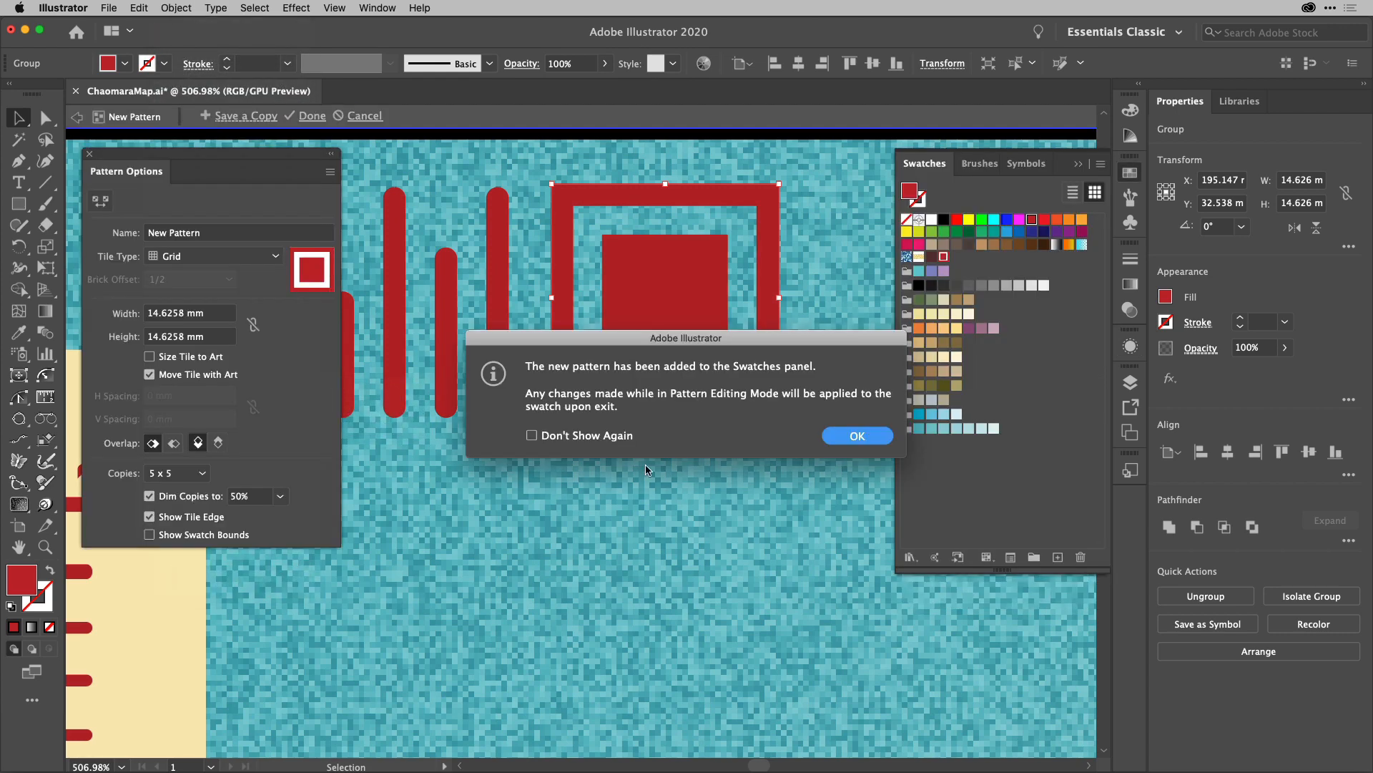
left_click(846, 438)
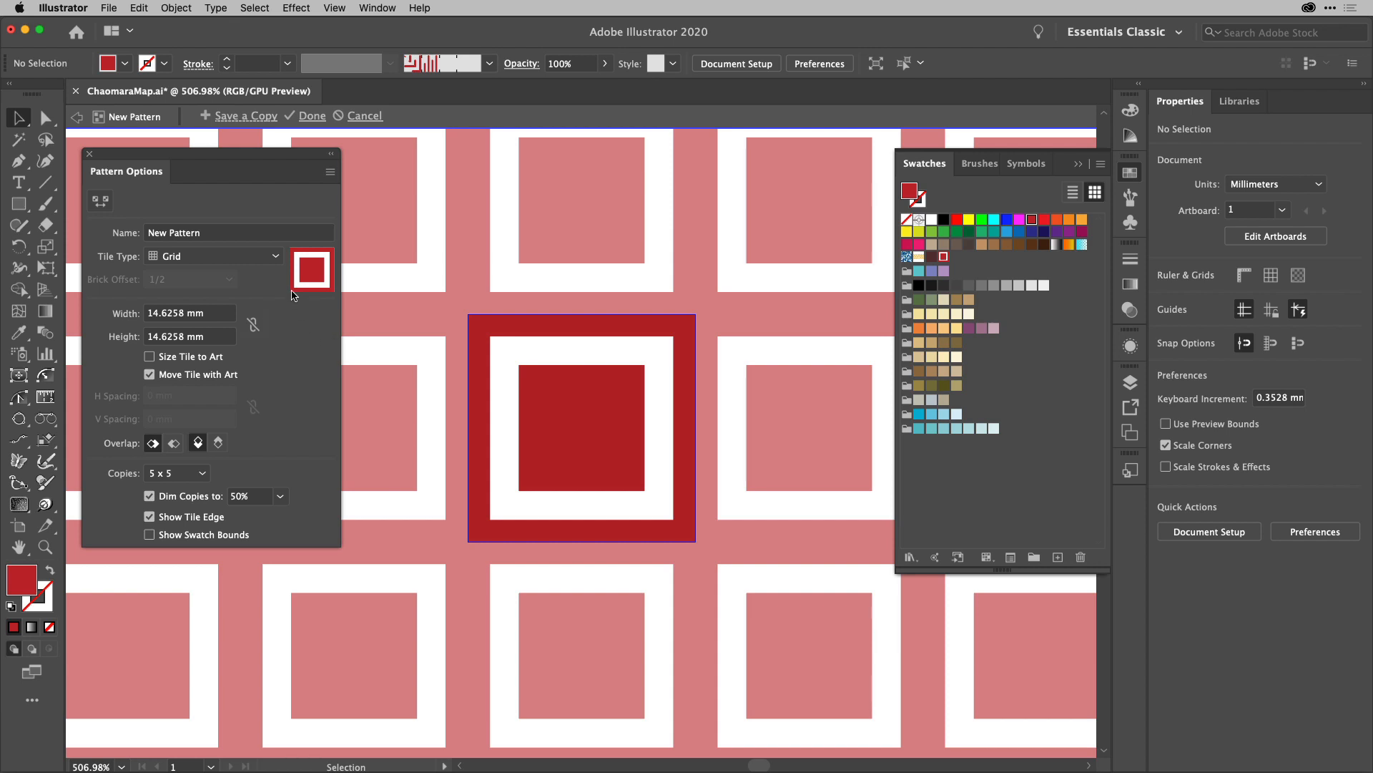
Name the new pattern corner
left_click(227, 236)
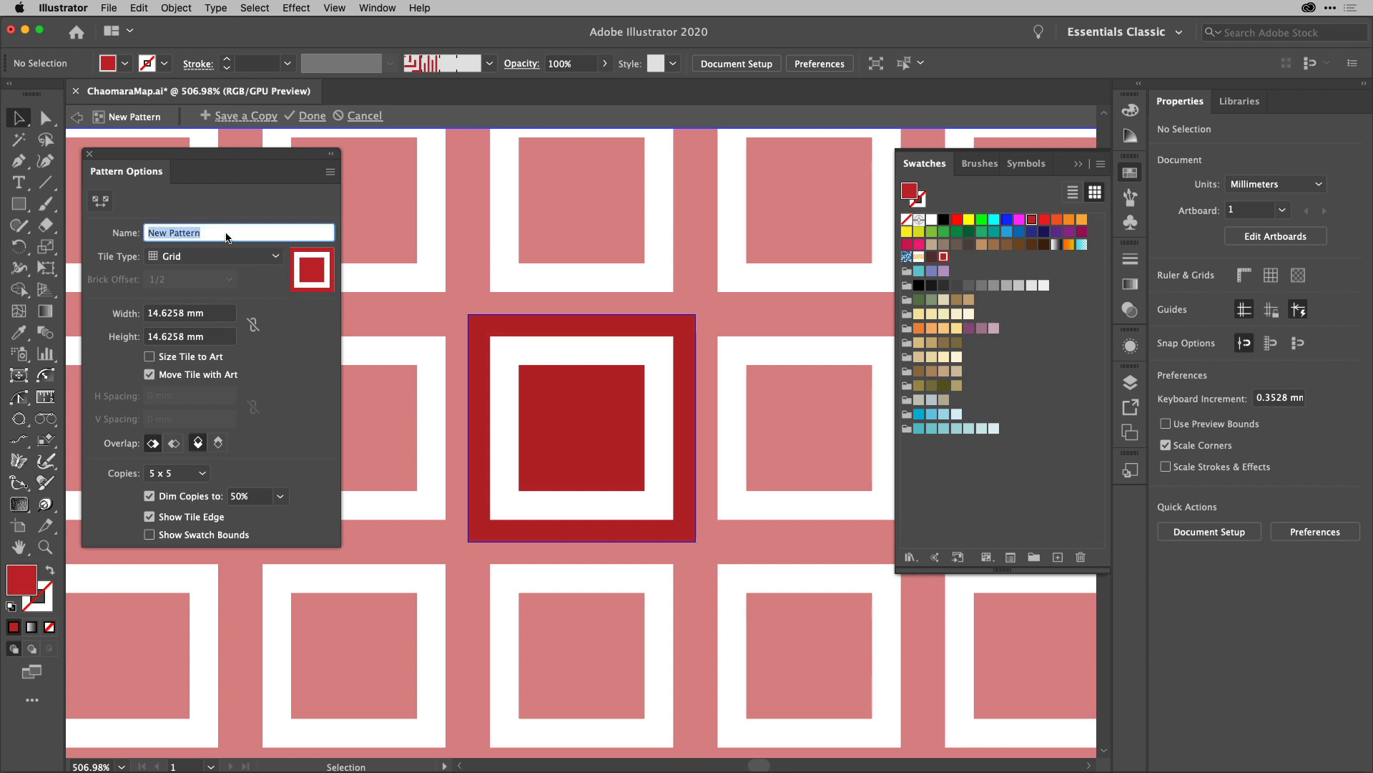
type("corner")
key("Return")
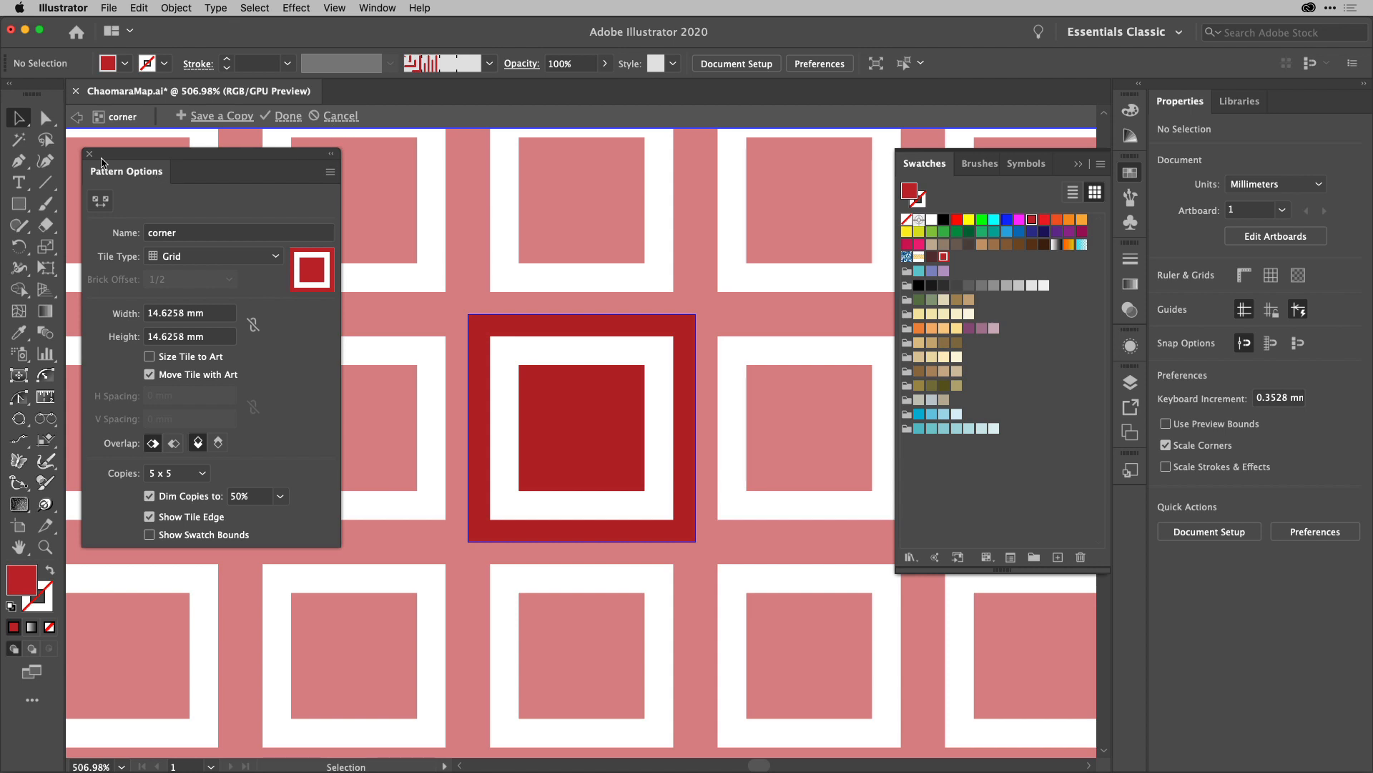
Finish editing the corner pattern and return to the map artwork
left_click(286, 116)
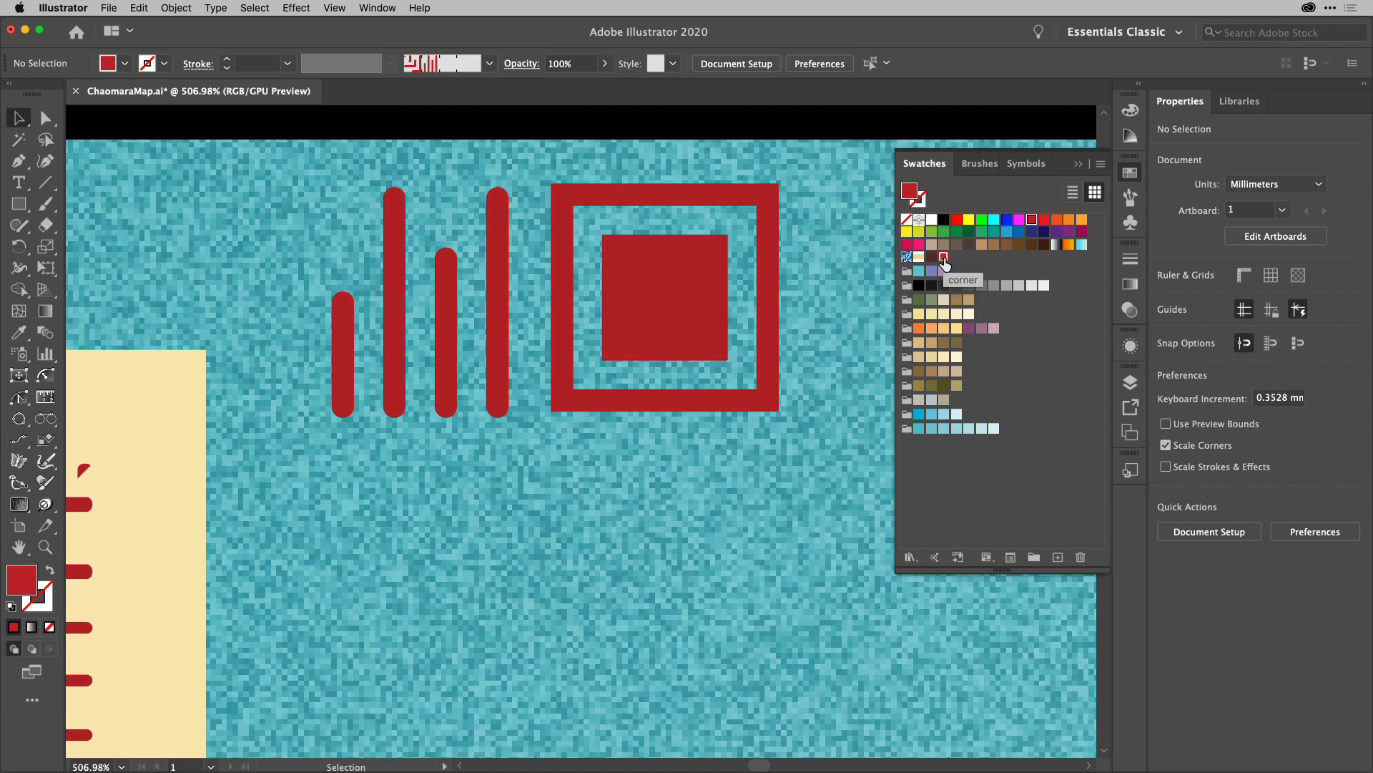
scroll(635, 464, "down", 5)
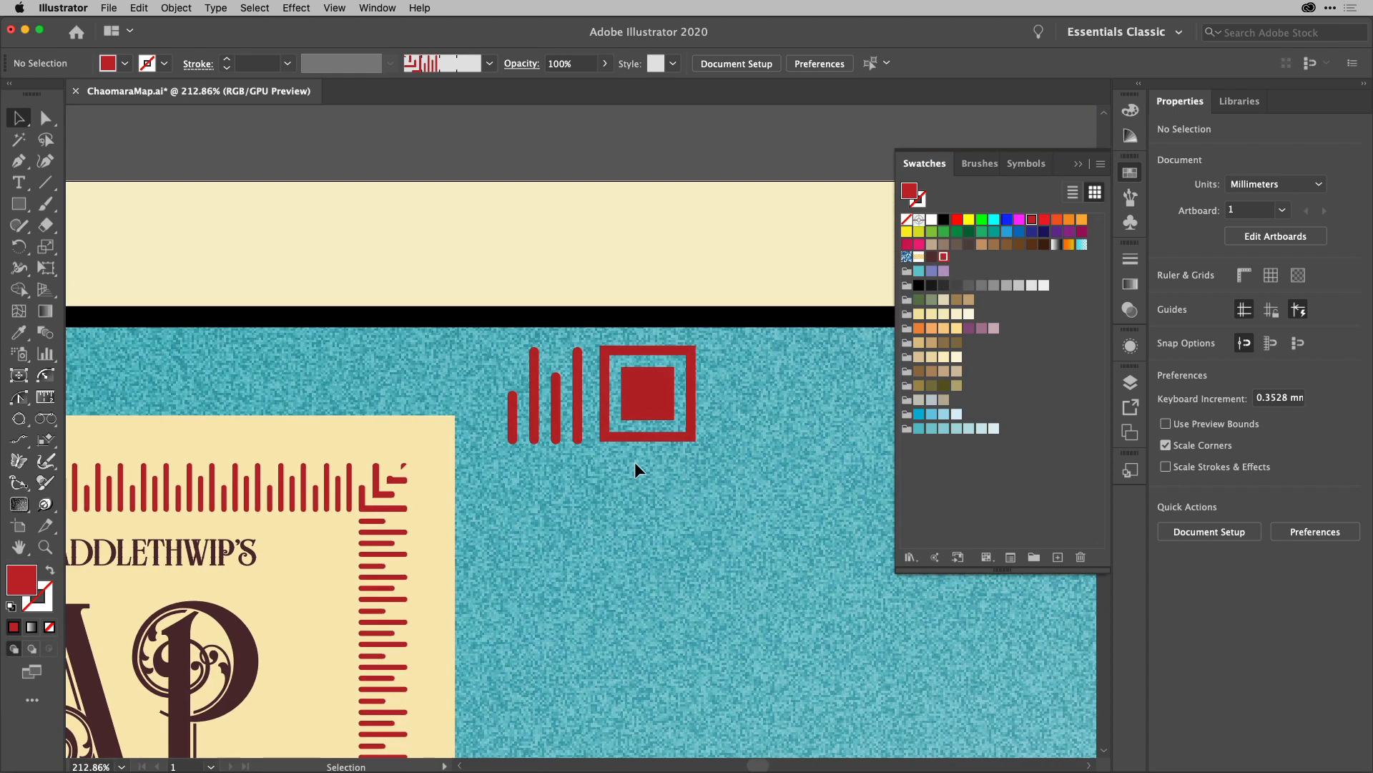
scroll(635, 463, "down", 2)
scroll(635, 463, "right", 1)
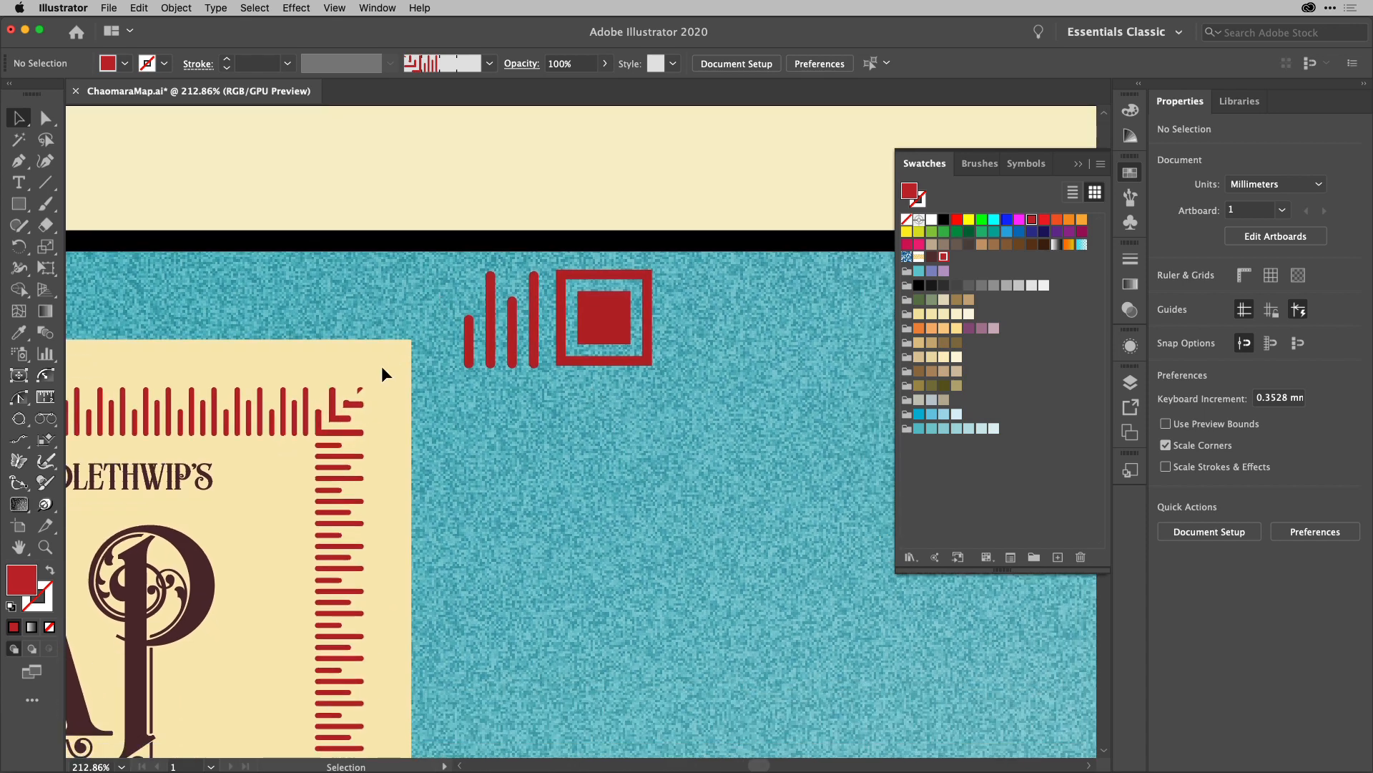
Set the my border pattern brush's outer corner tile to the corner pattern and apply the change to the existing strokes
left_click(342, 412)
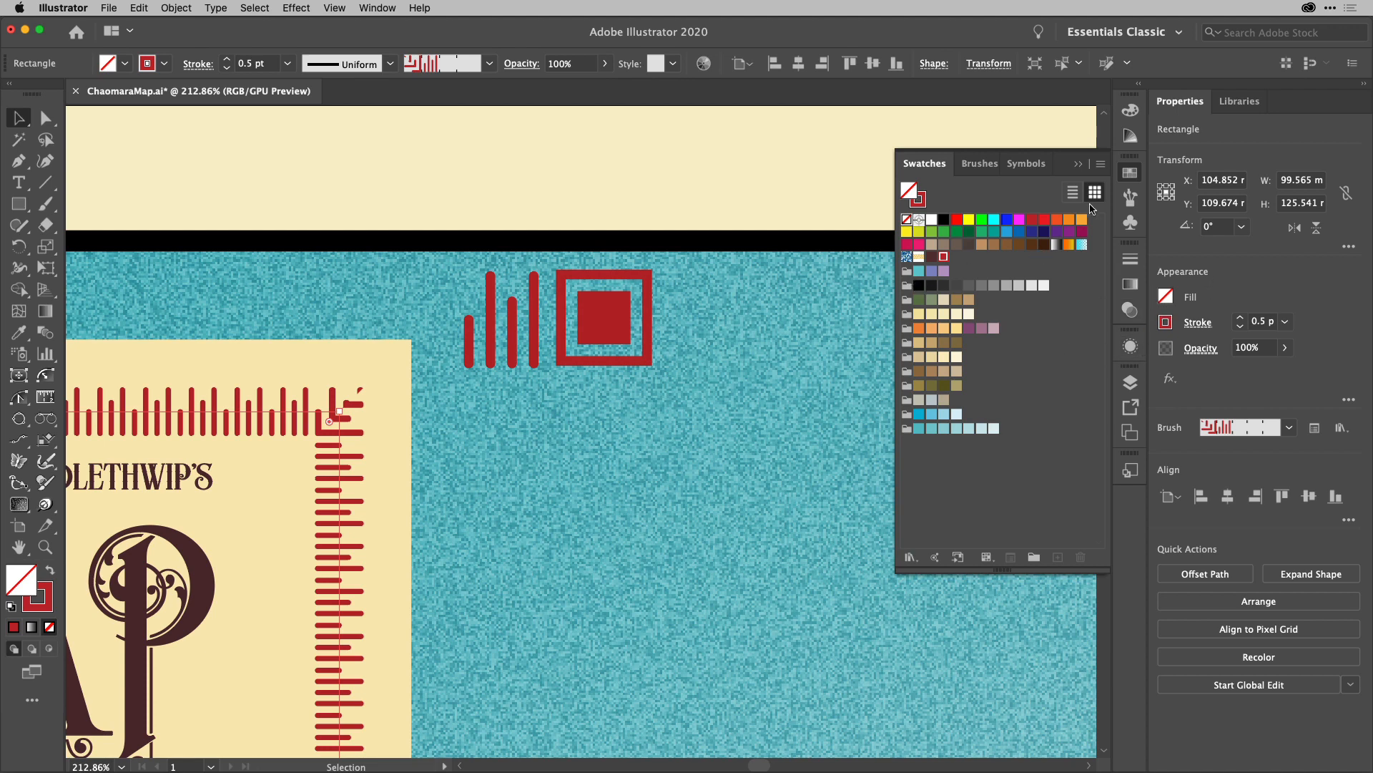
left_click(1131, 198)
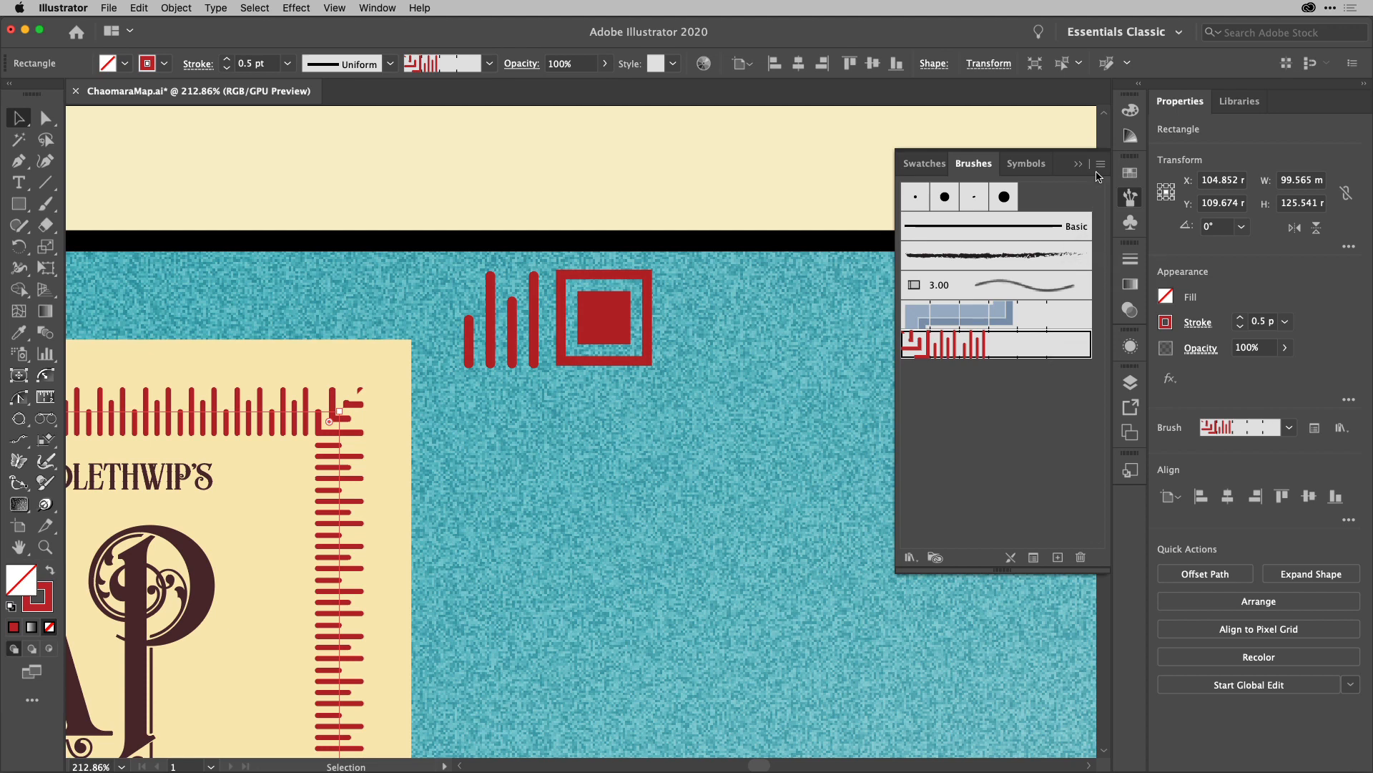
left_click(1100, 165)
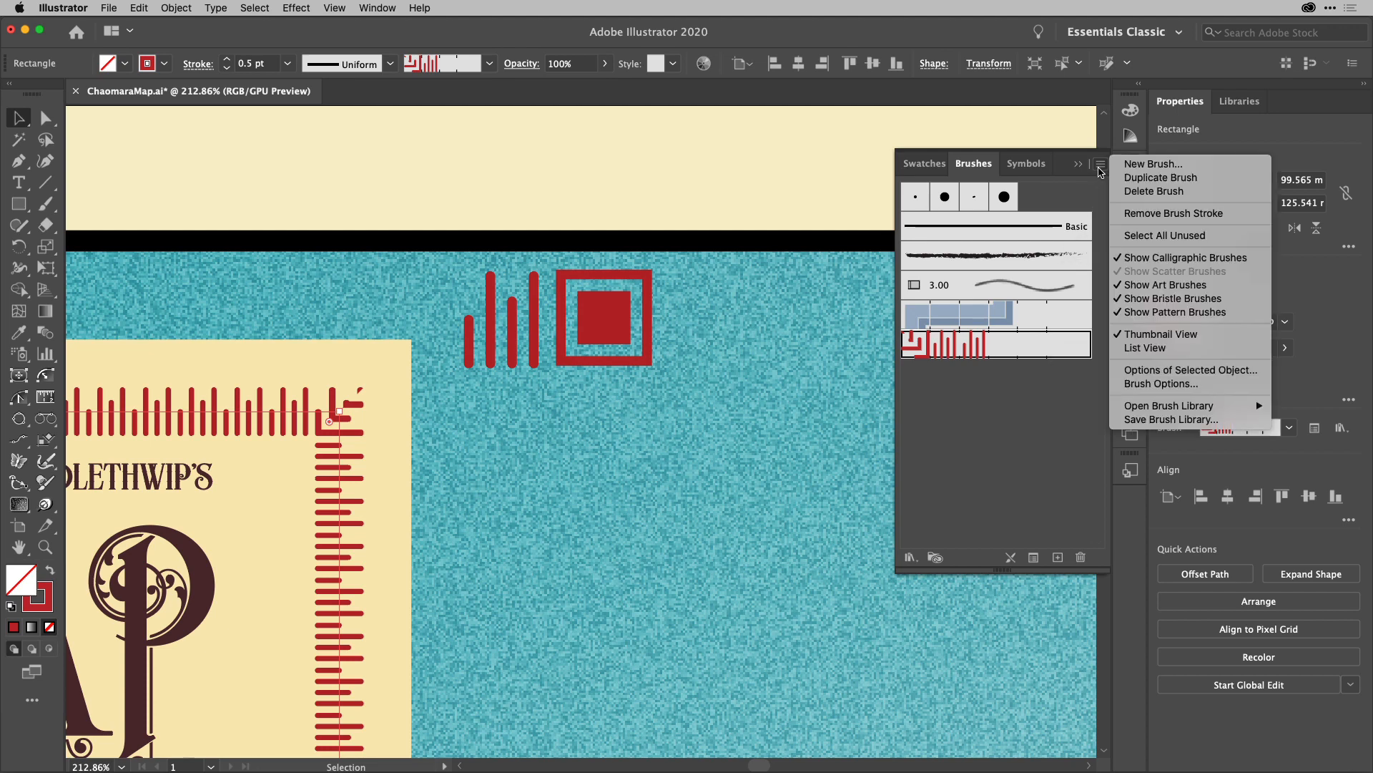
left_click(1166, 386)
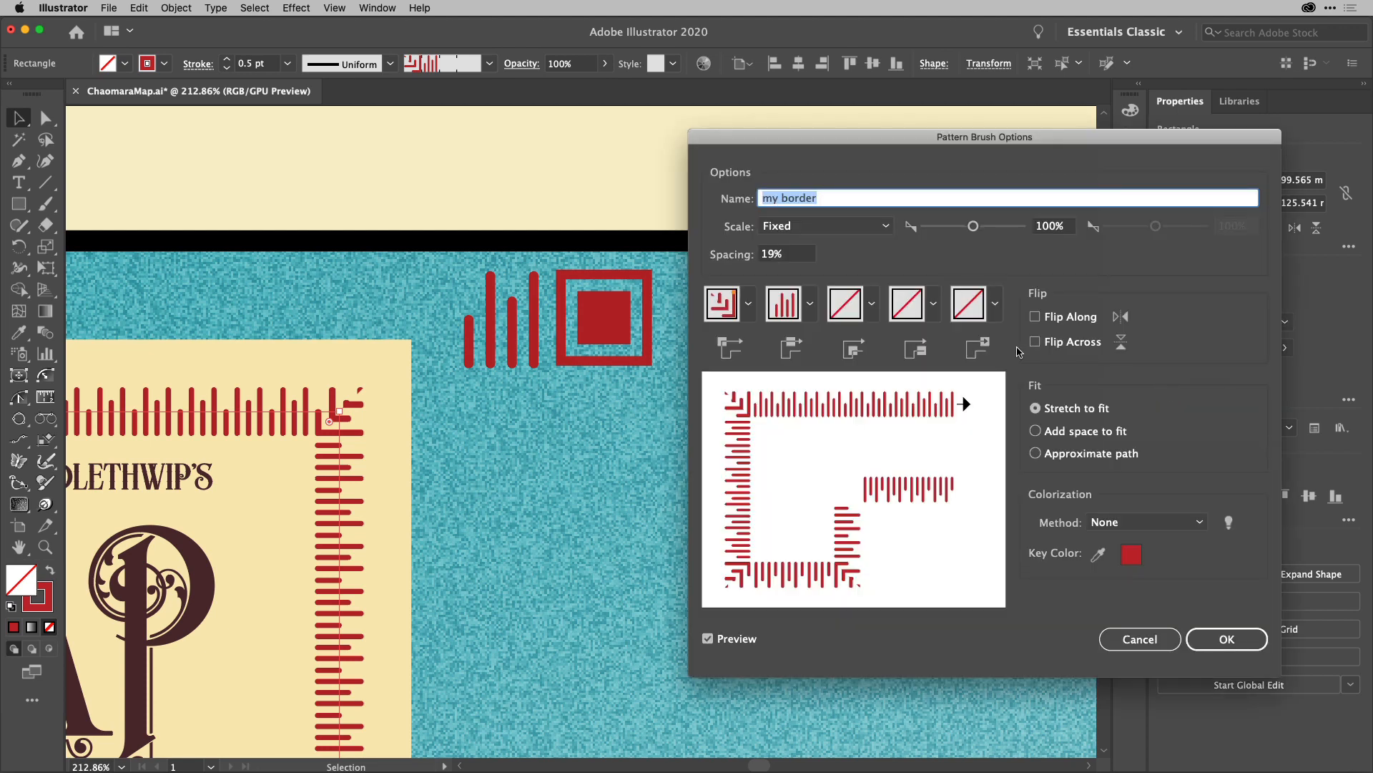
left_click(751, 308)
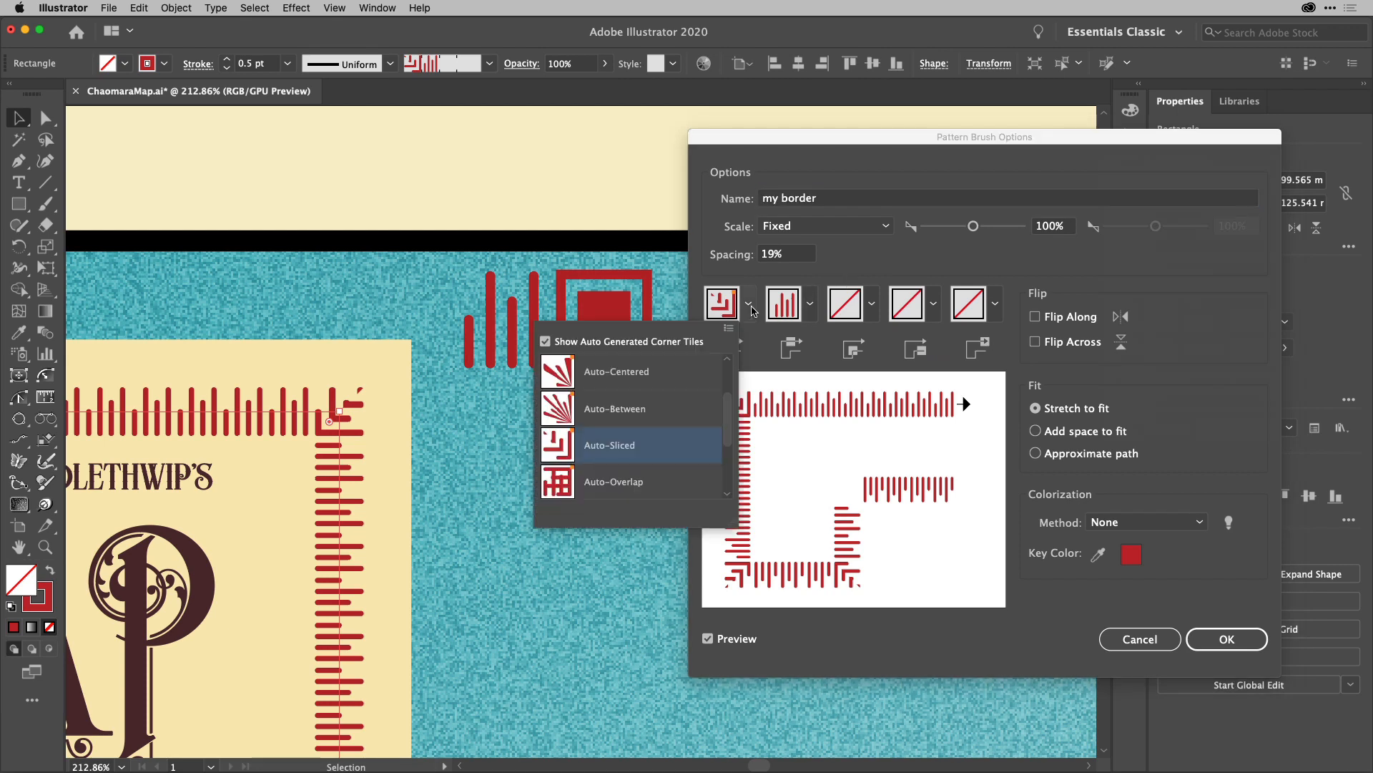
scroll(696, 437, "down", 3)
left_click(662, 418)
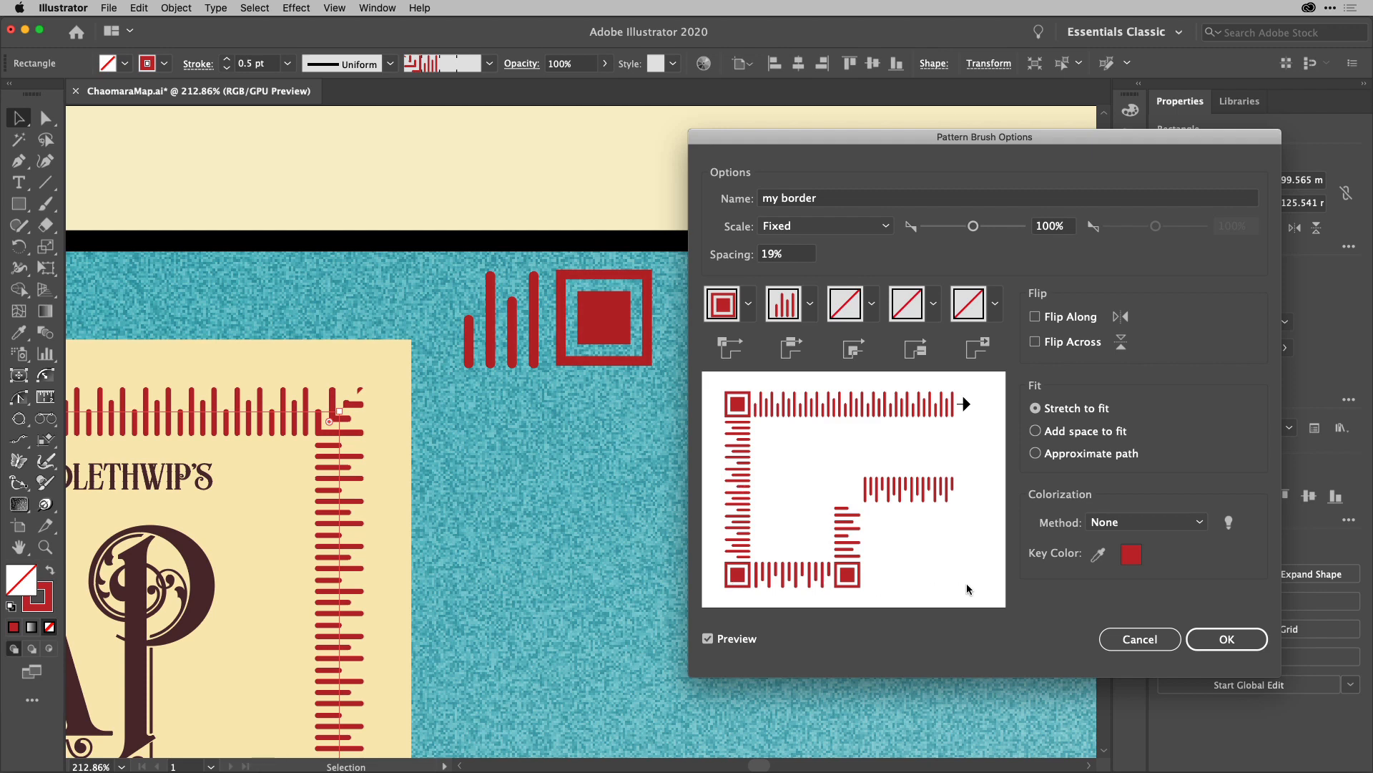
left_click(1236, 644)
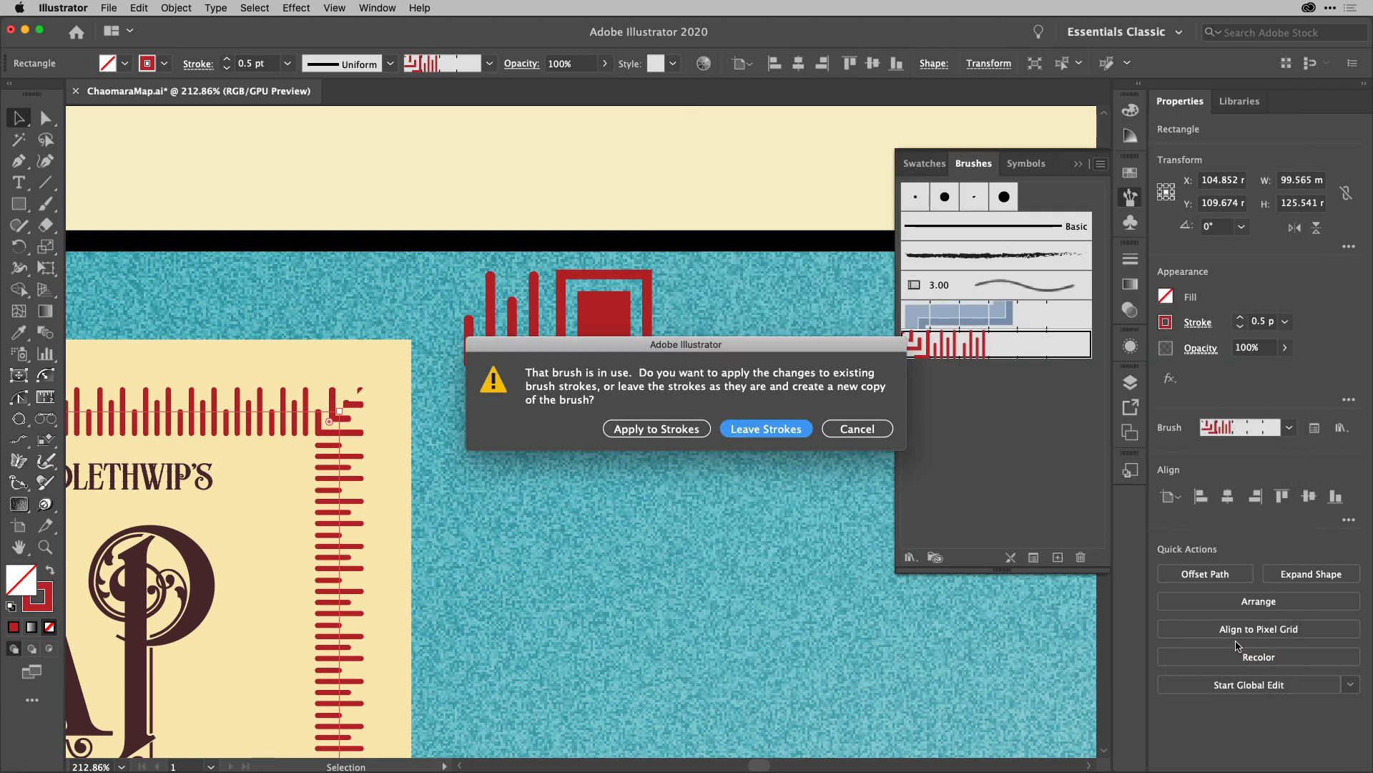
left_click(665, 431)
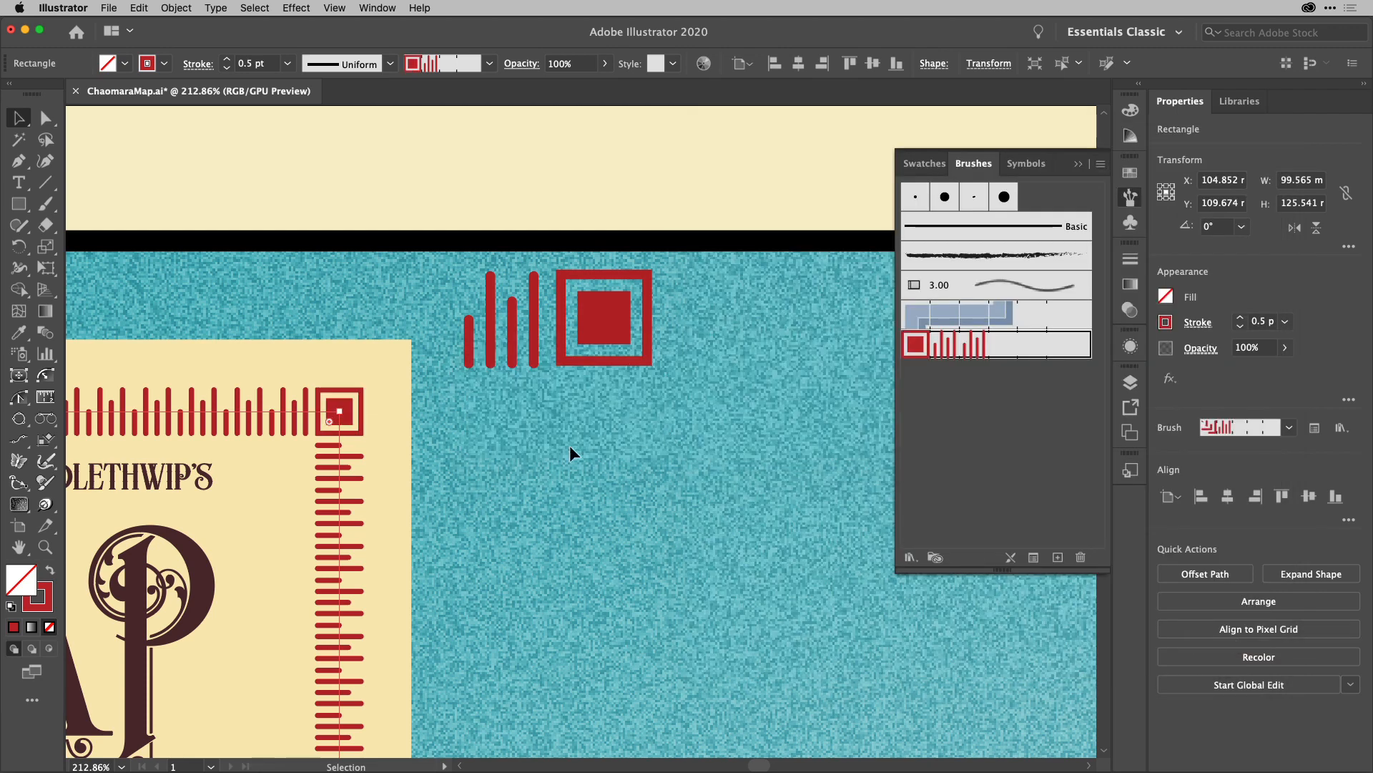
scroll(551, 475, "down", 5)
scroll(551, 475, "down", 5)
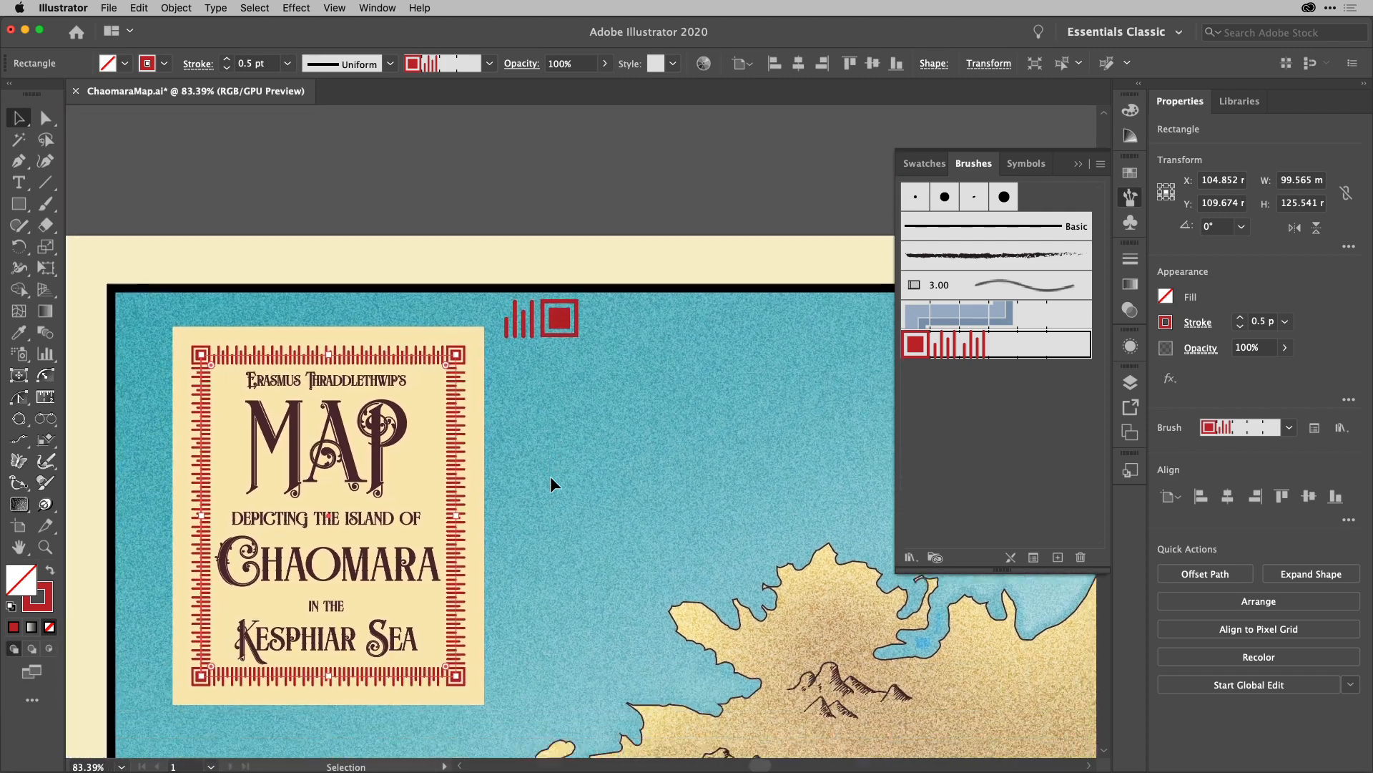
left_click(613, 153)
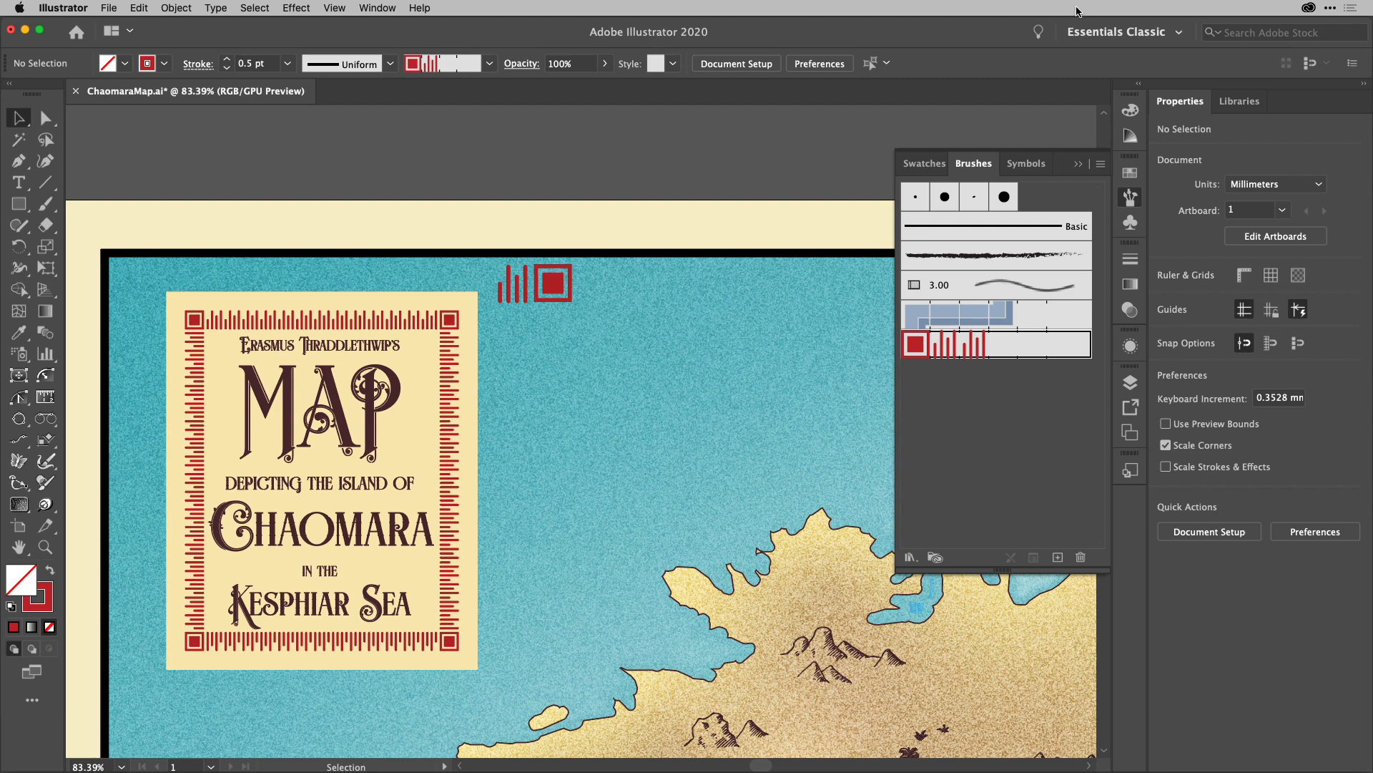
left_click(1130, 197)
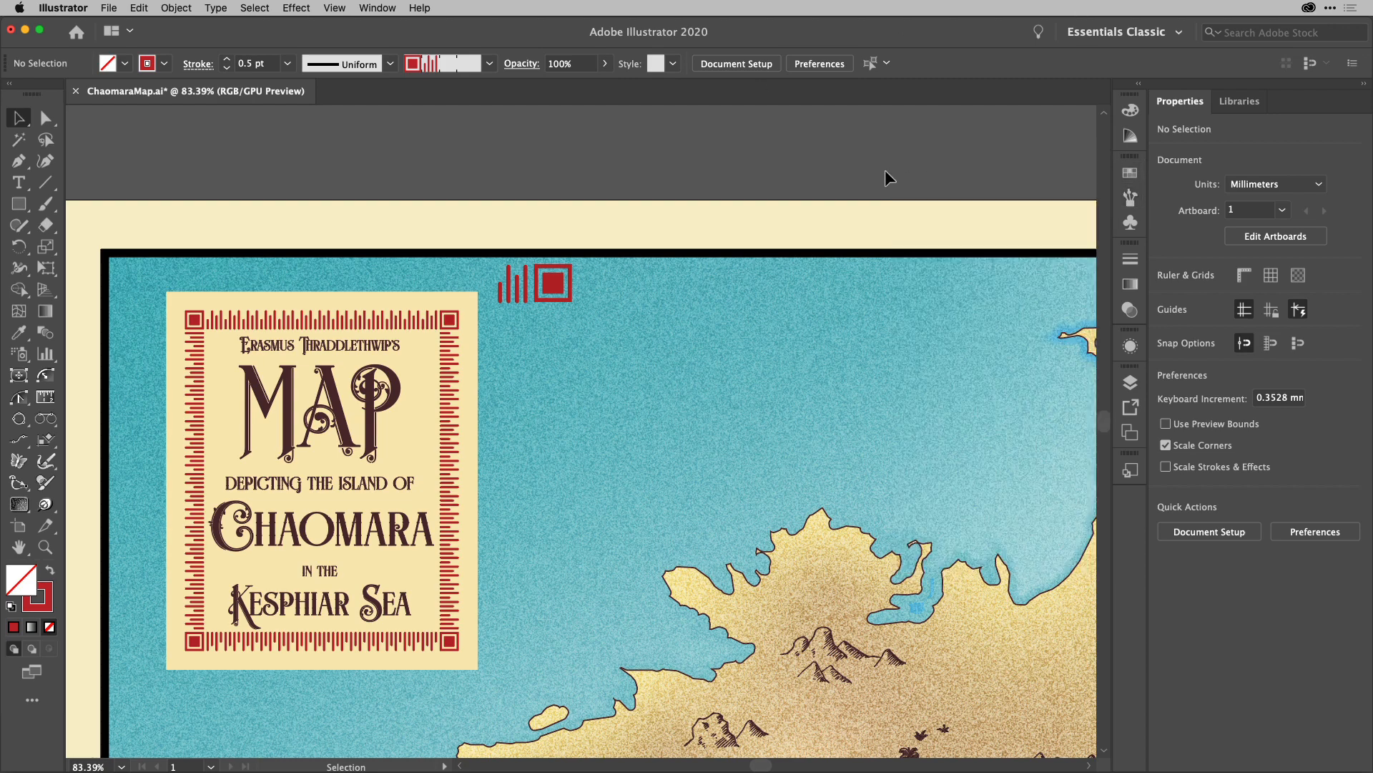
Move the rope image from the margin below the map onto the sea south of the island
scroll(886, 170, "down", 5)
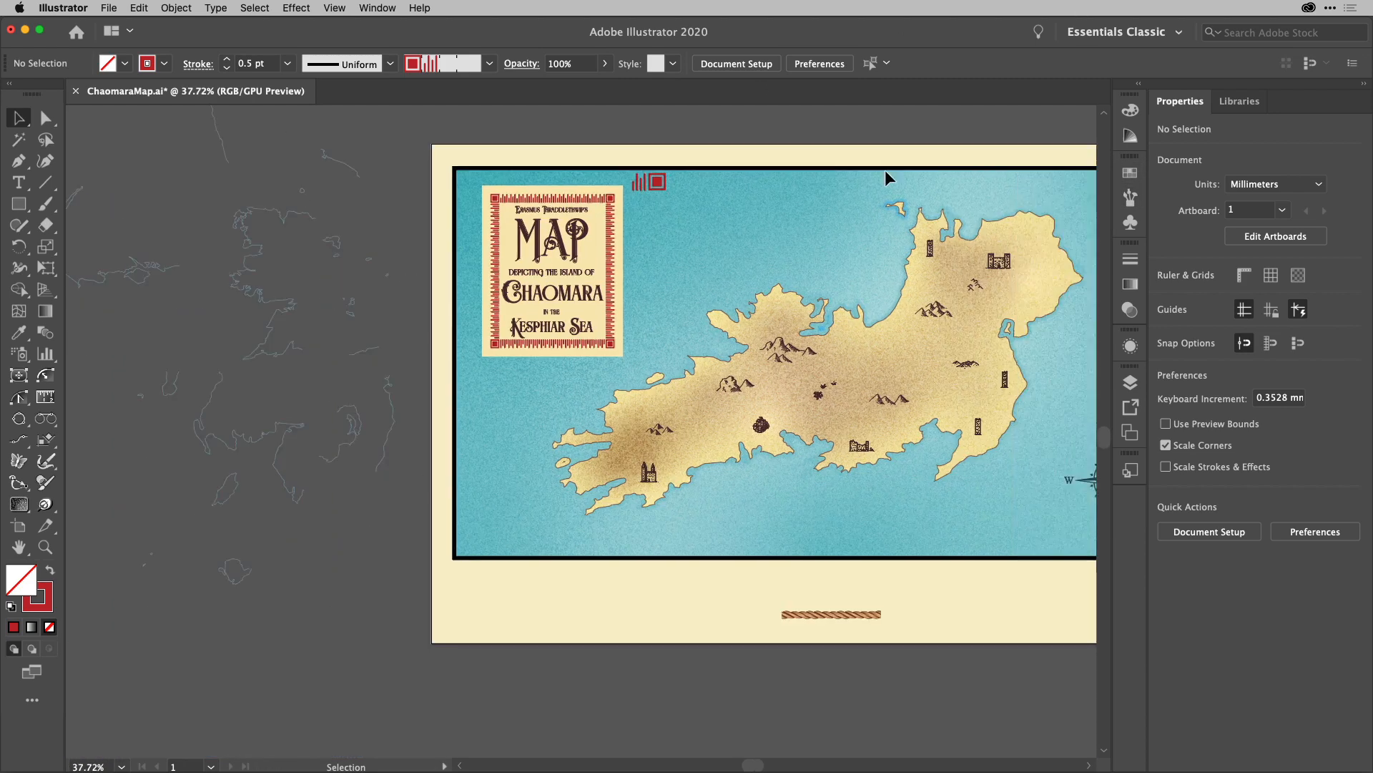
scroll(886, 171, "right", 6)
scroll(885, 172, "up", 1)
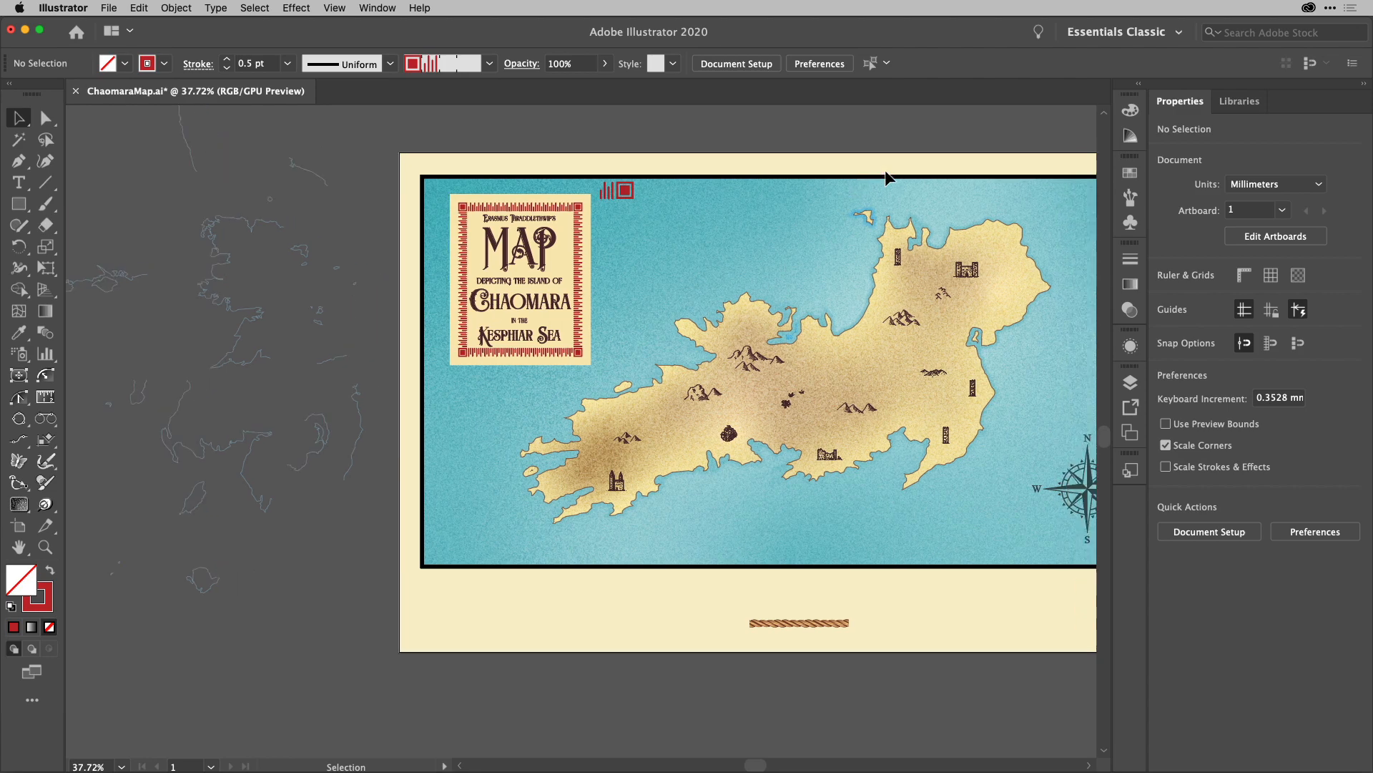
scroll(886, 172, "right", 2)
scroll(886, 171, "up", 1)
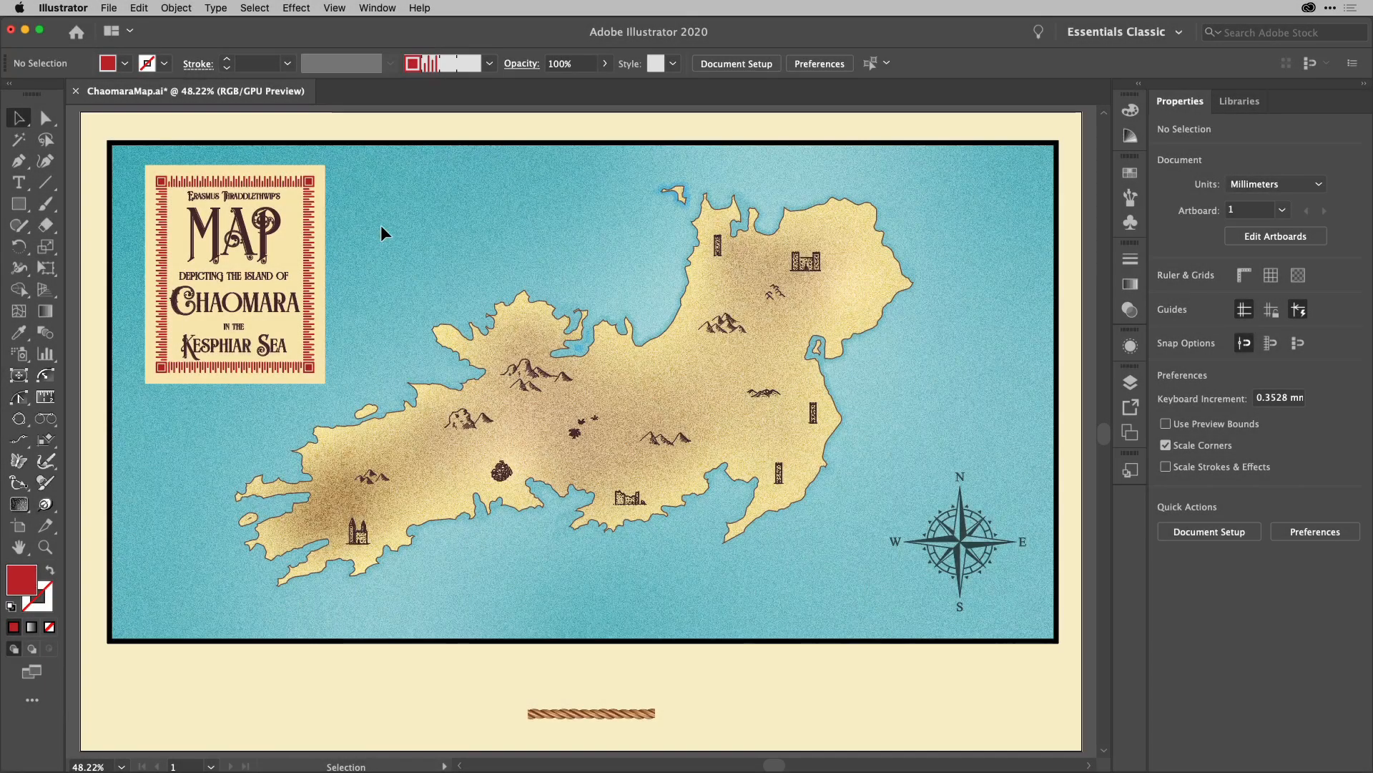
left_click(621, 713)
left_click_drag(619, 711, 660, 585)
scroll(633, 601, "up", 10)
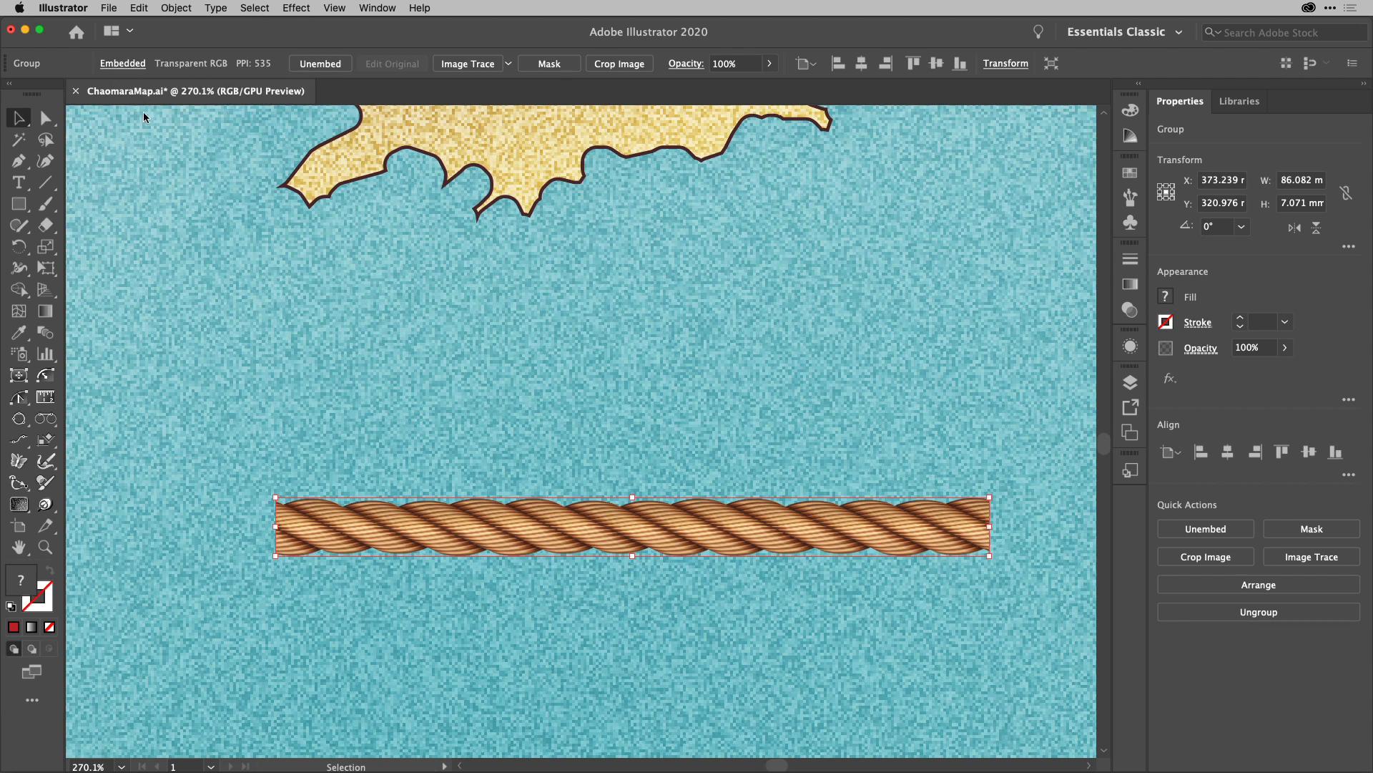
left_click(131, 65)
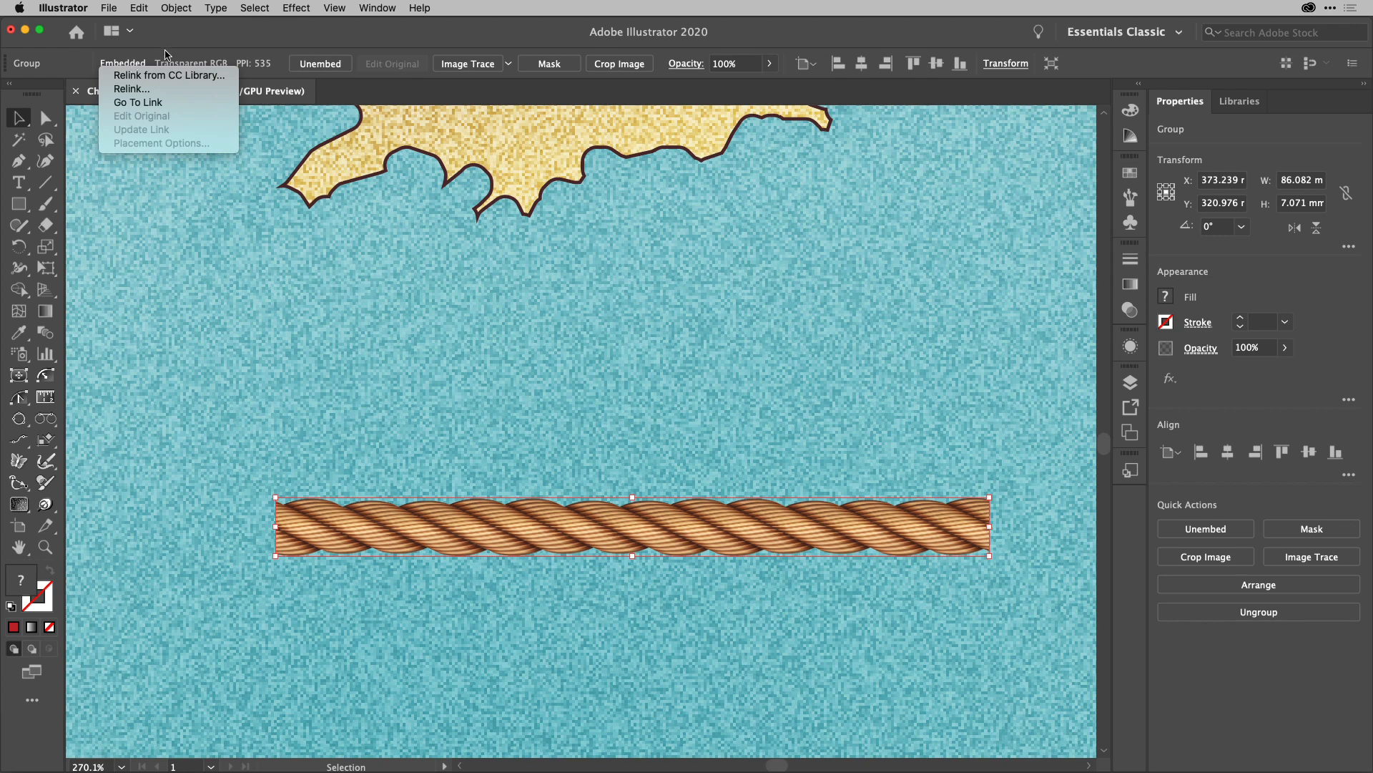
left_click(180, 33)
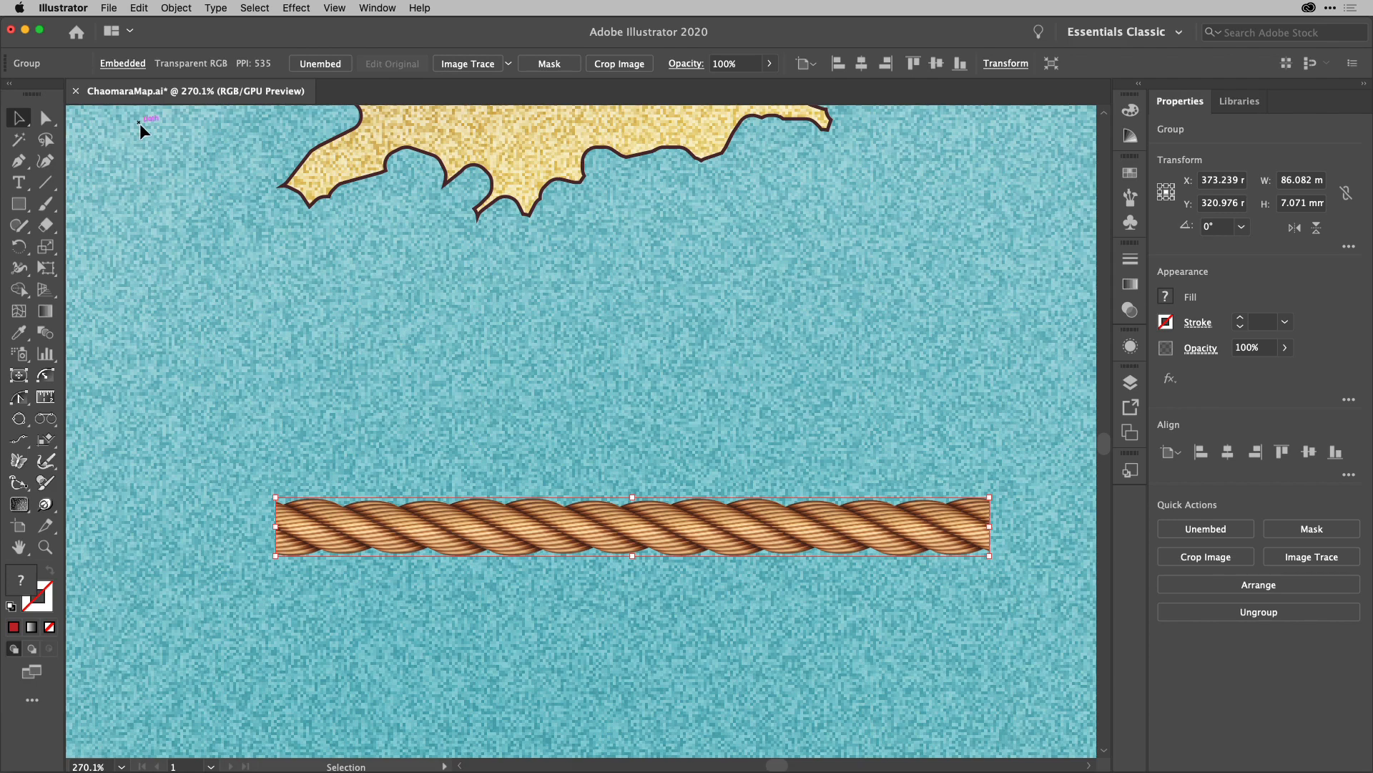
Start a new pattern brush from the rope image and name it rope
scroll(633, 356, "down", 3)
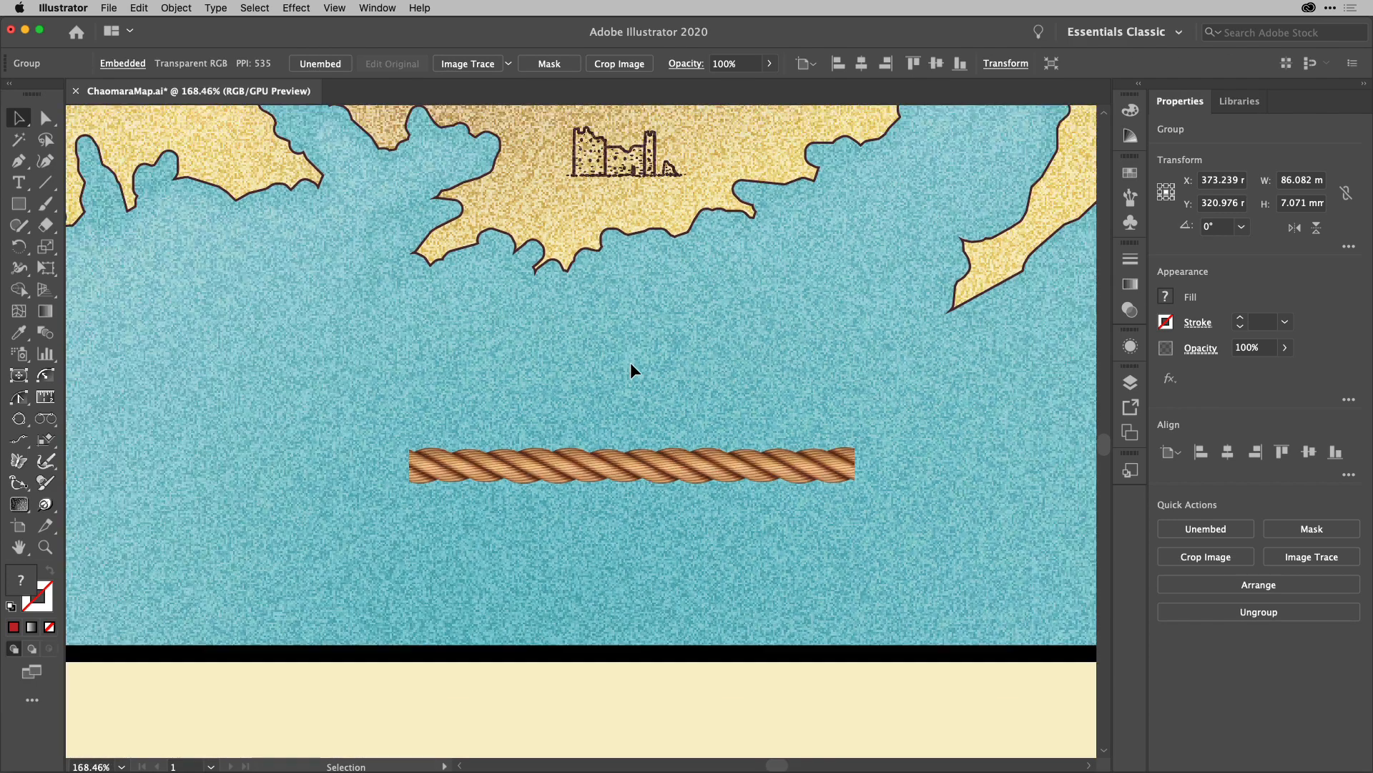
scroll(629, 369, "down", 5)
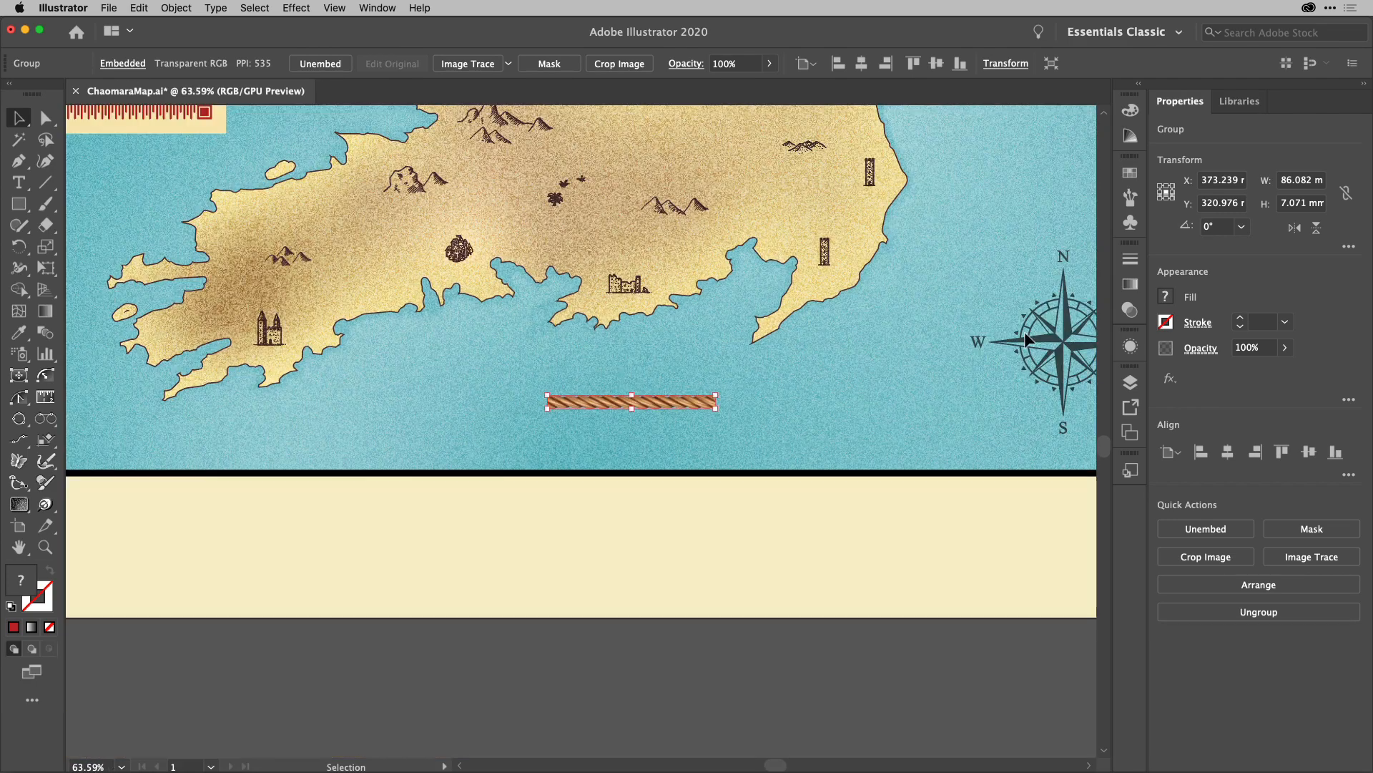
left_click(1134, 197)
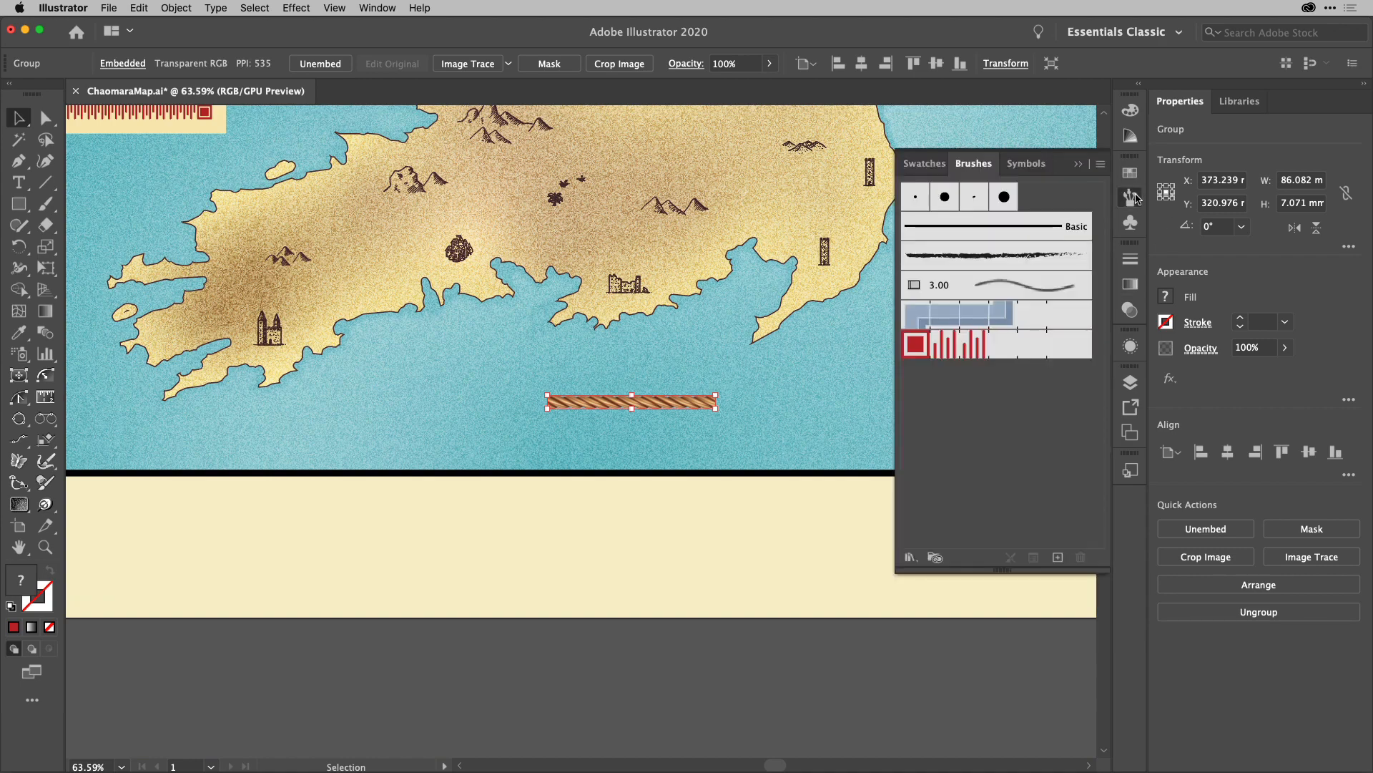
left_click_drag(682, 401, 1005, 435)
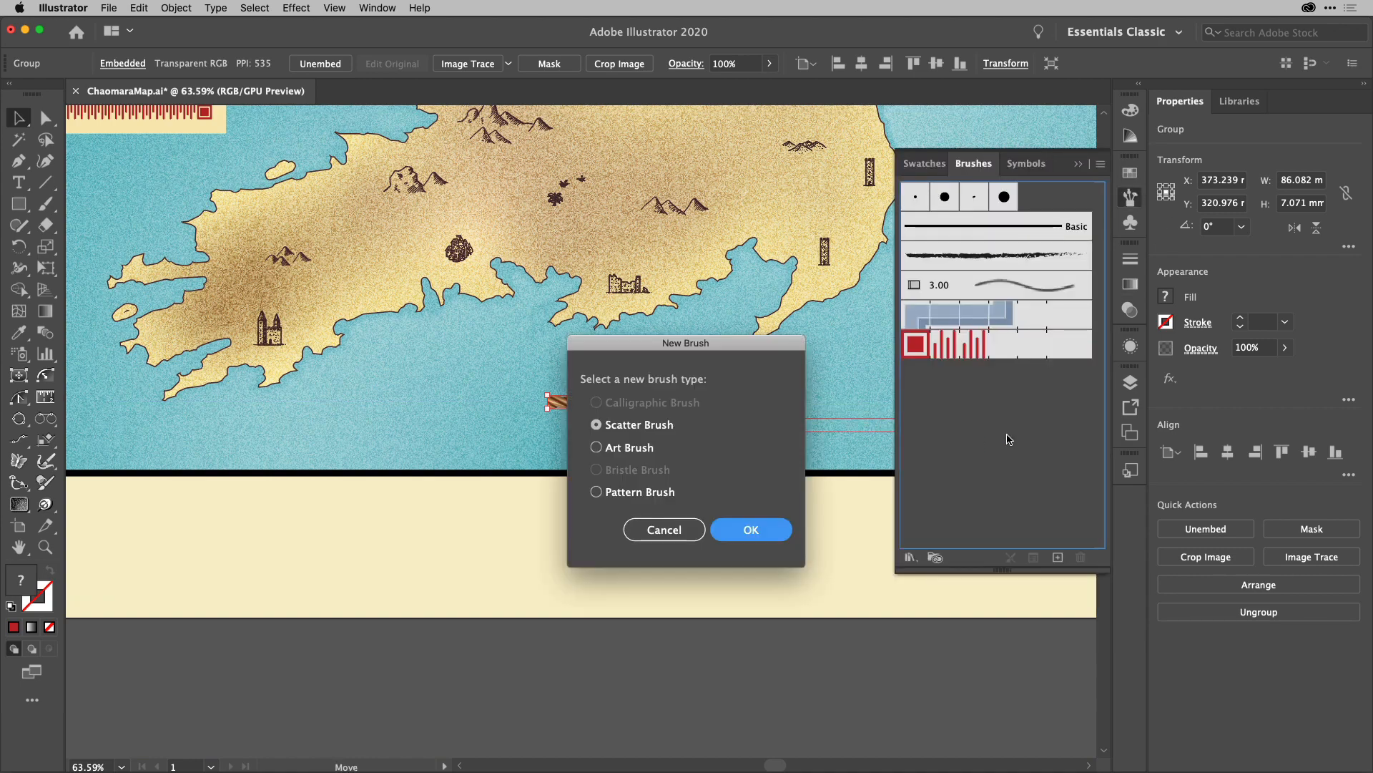
left_click(640, 493)
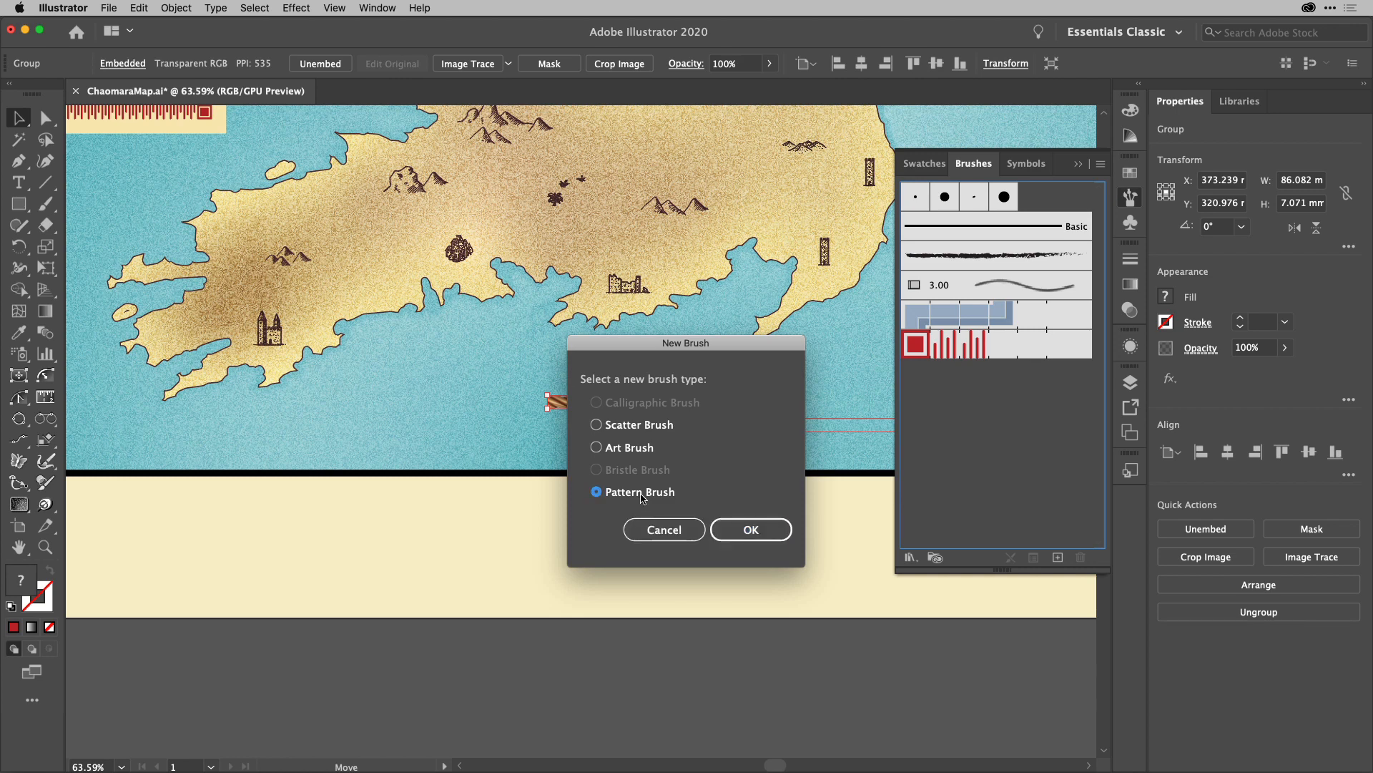
left_click(738, 529)
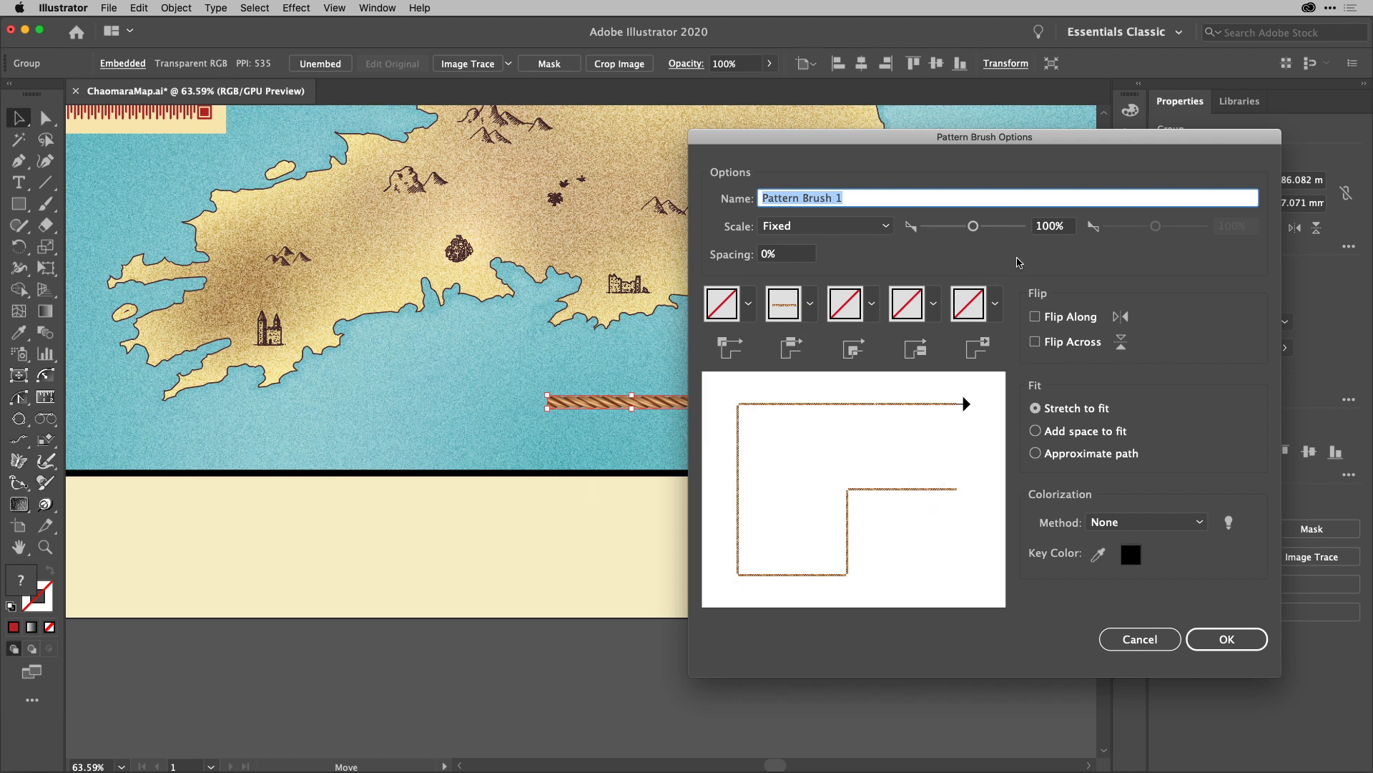
type("rope")
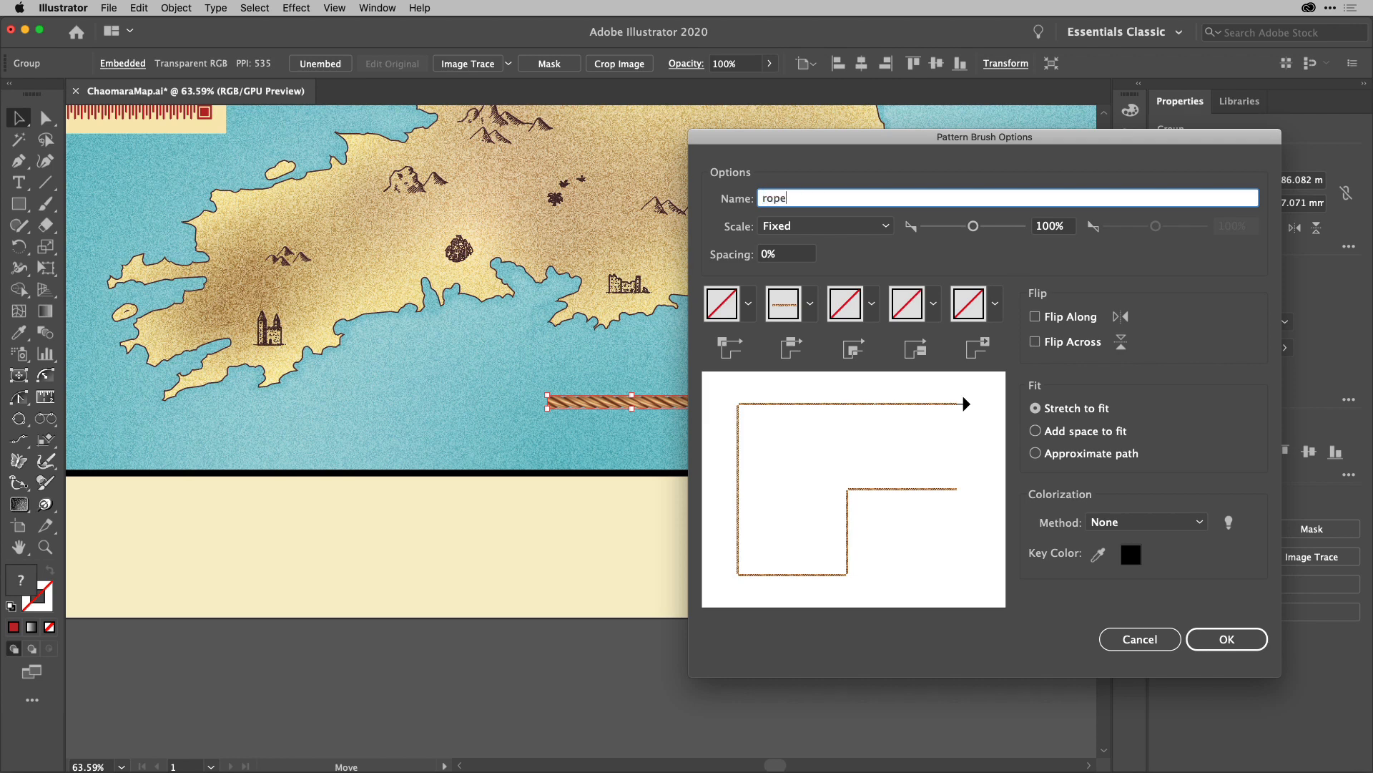
Give the rope brush an Auto-Centered outer corner tile and create the brush
left_click(747, 308)
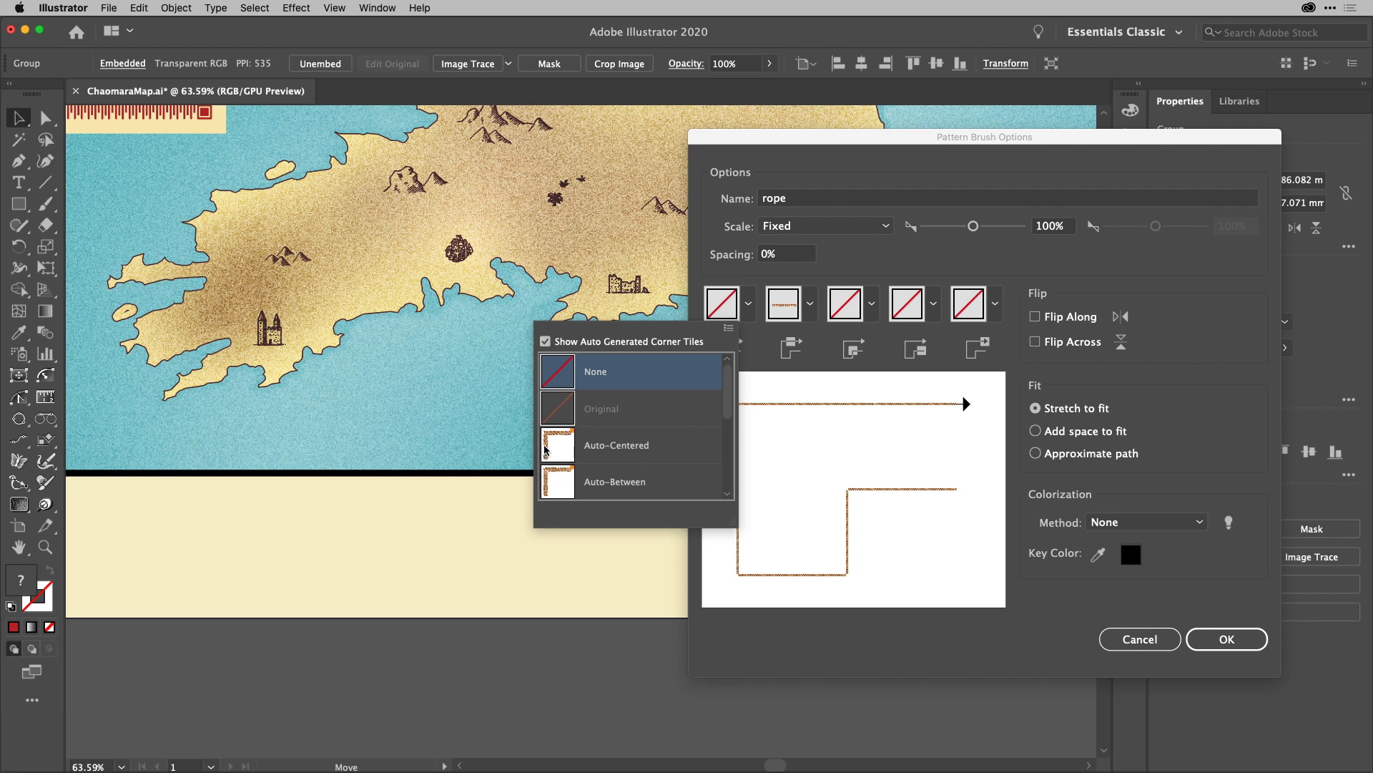
left_click(619, 444)
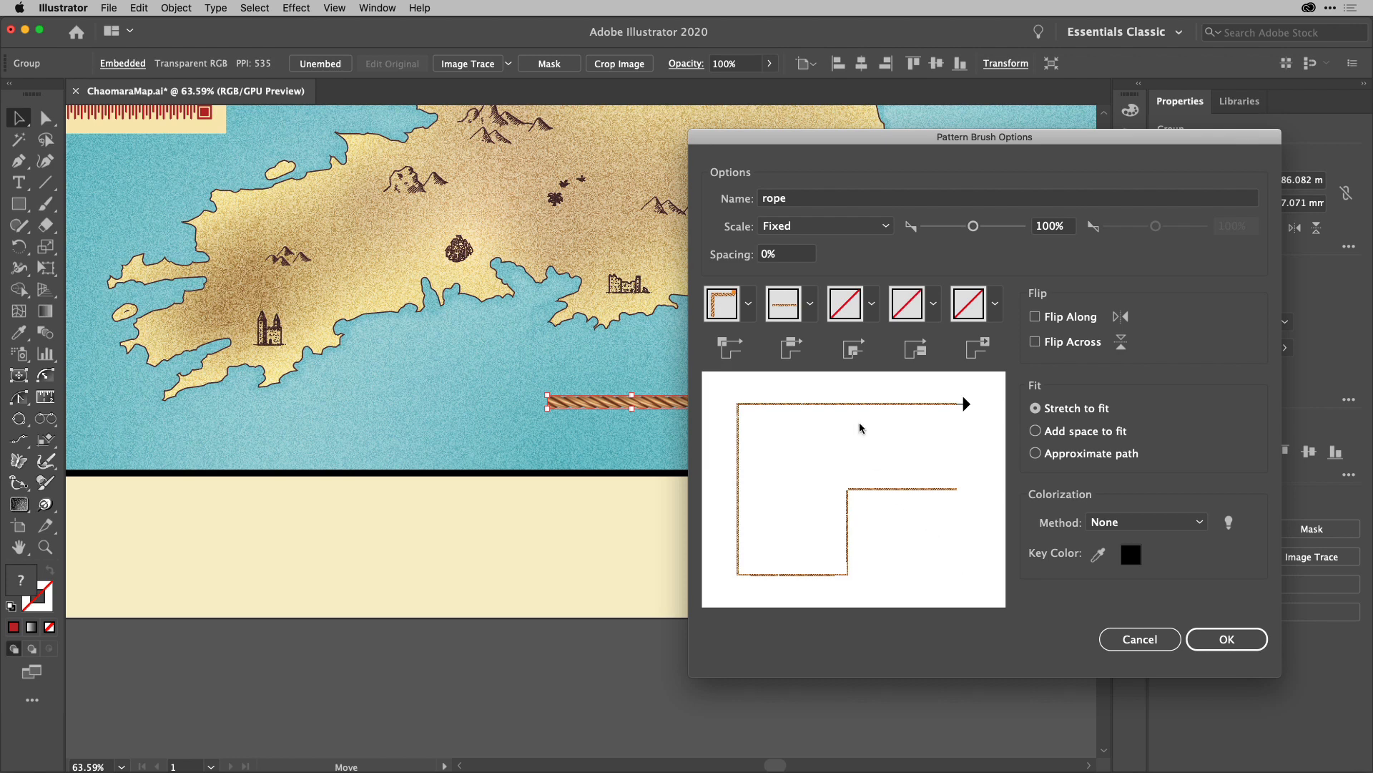
left_click(1228, 640)
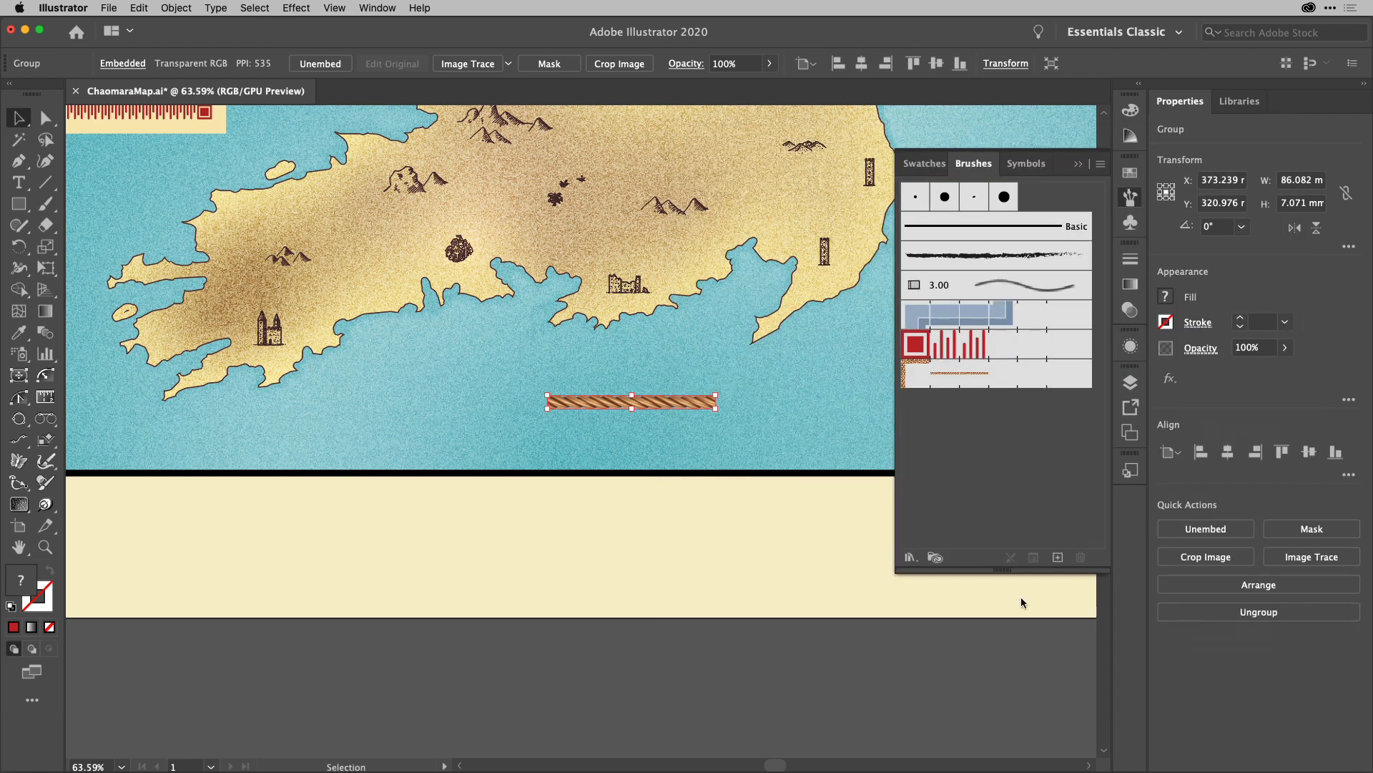
Fit the artboard in view, deselect the rope image and unlock the Map layer
key("a")
key("super+0")
left_click(1130, 197)
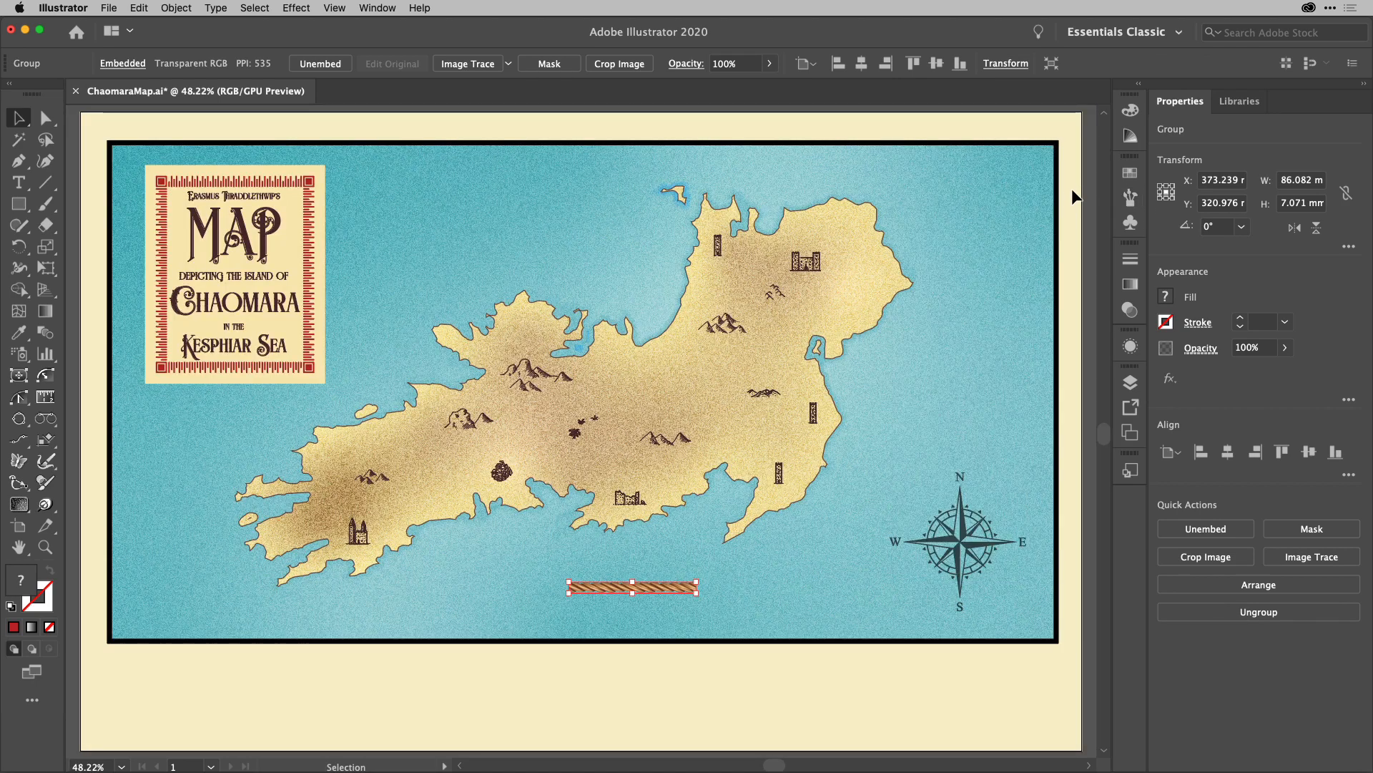
left_click(1057, 203)
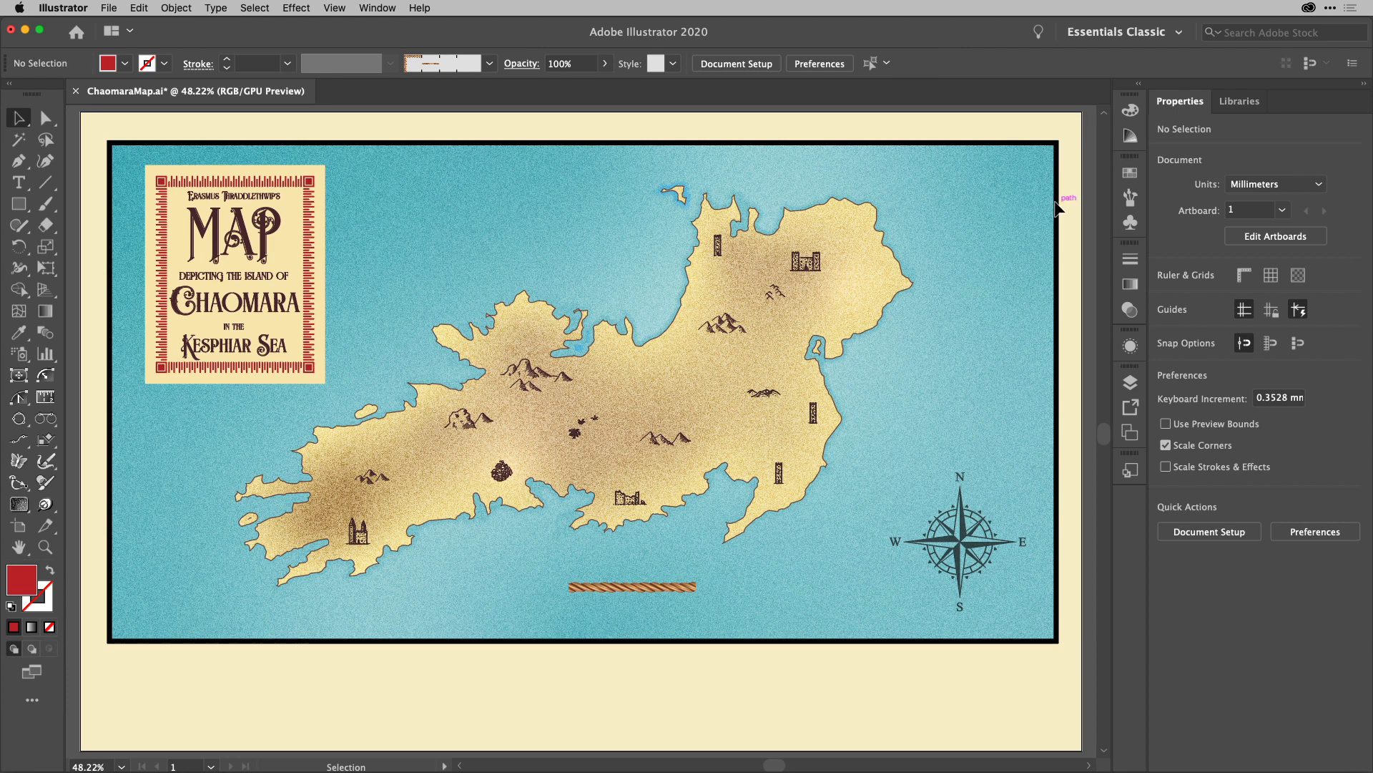
left_click(1130, 383)
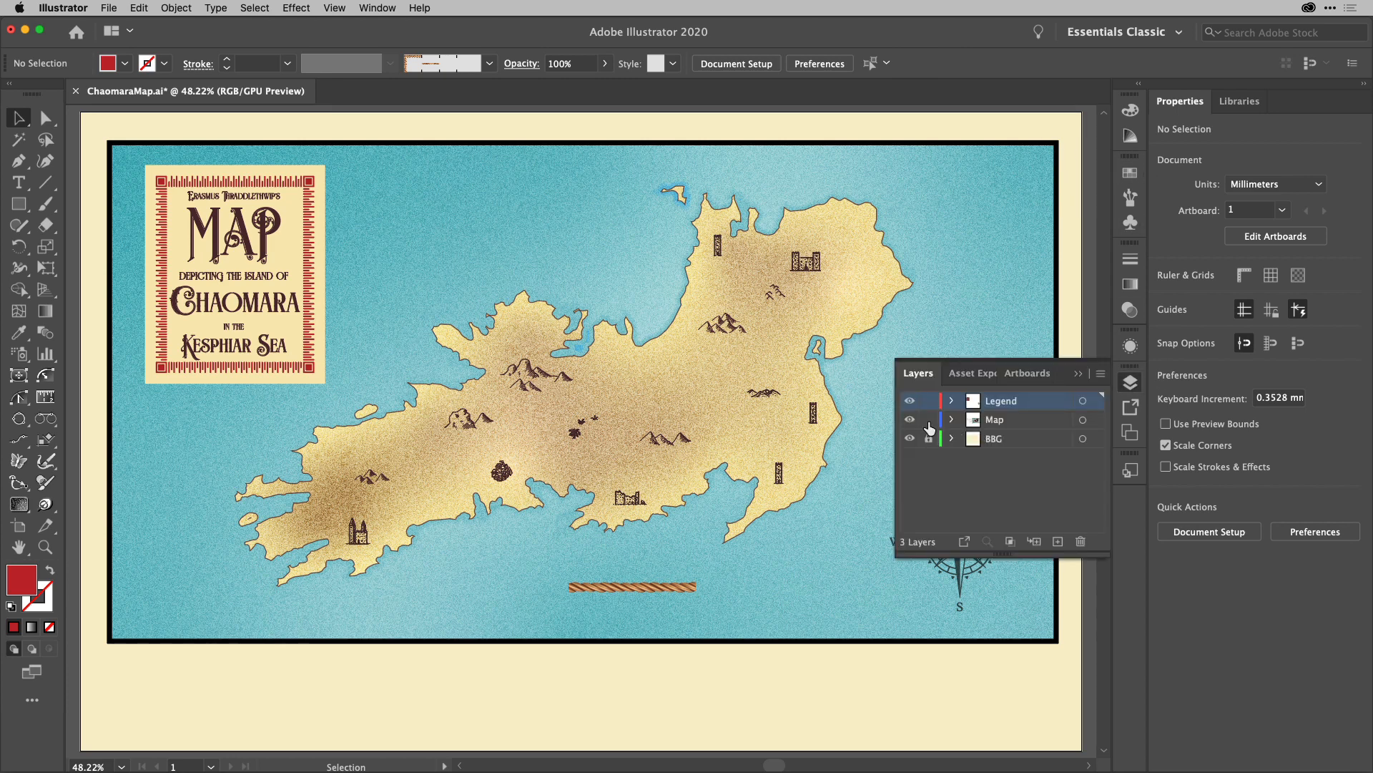
left_click(1130, 383)
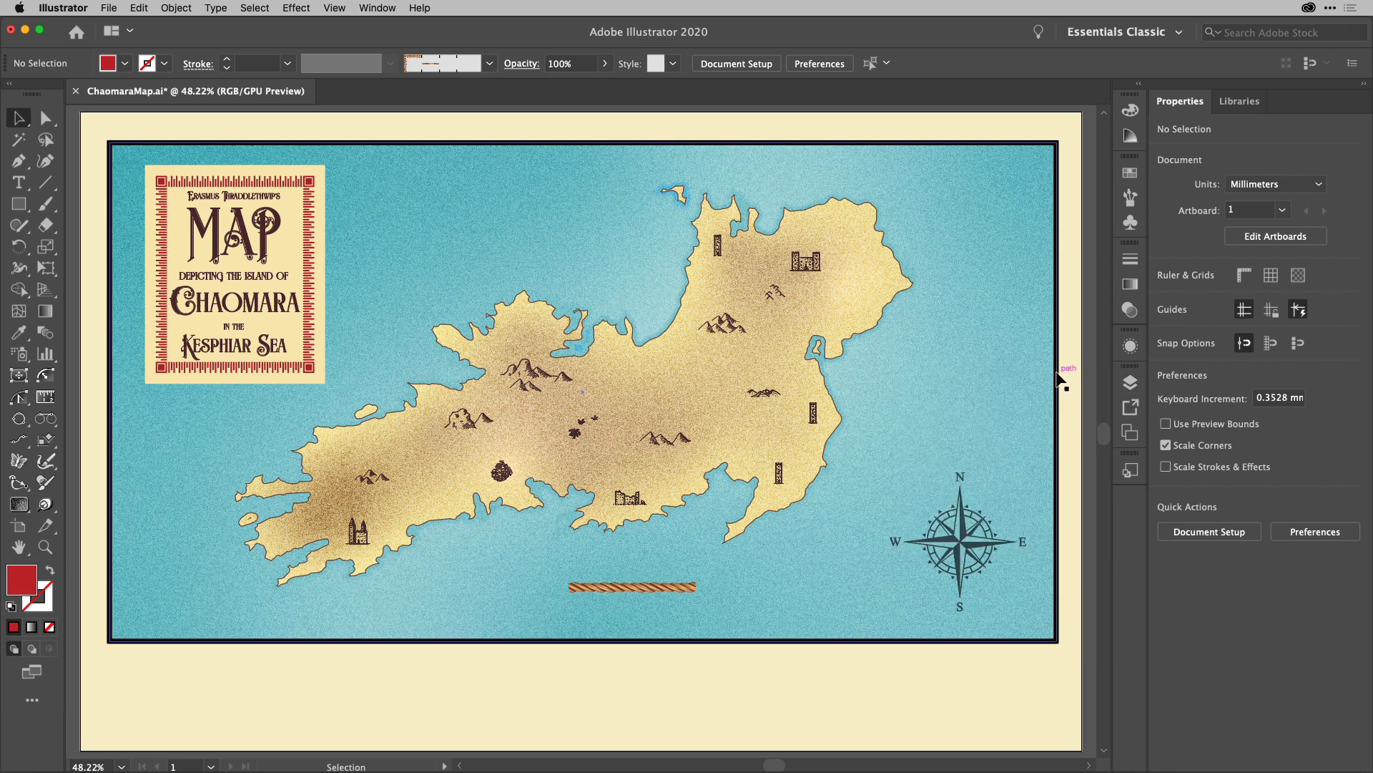
Apply the rope pattern brush to the black rectangle framing the map
left_click(1057, 371)
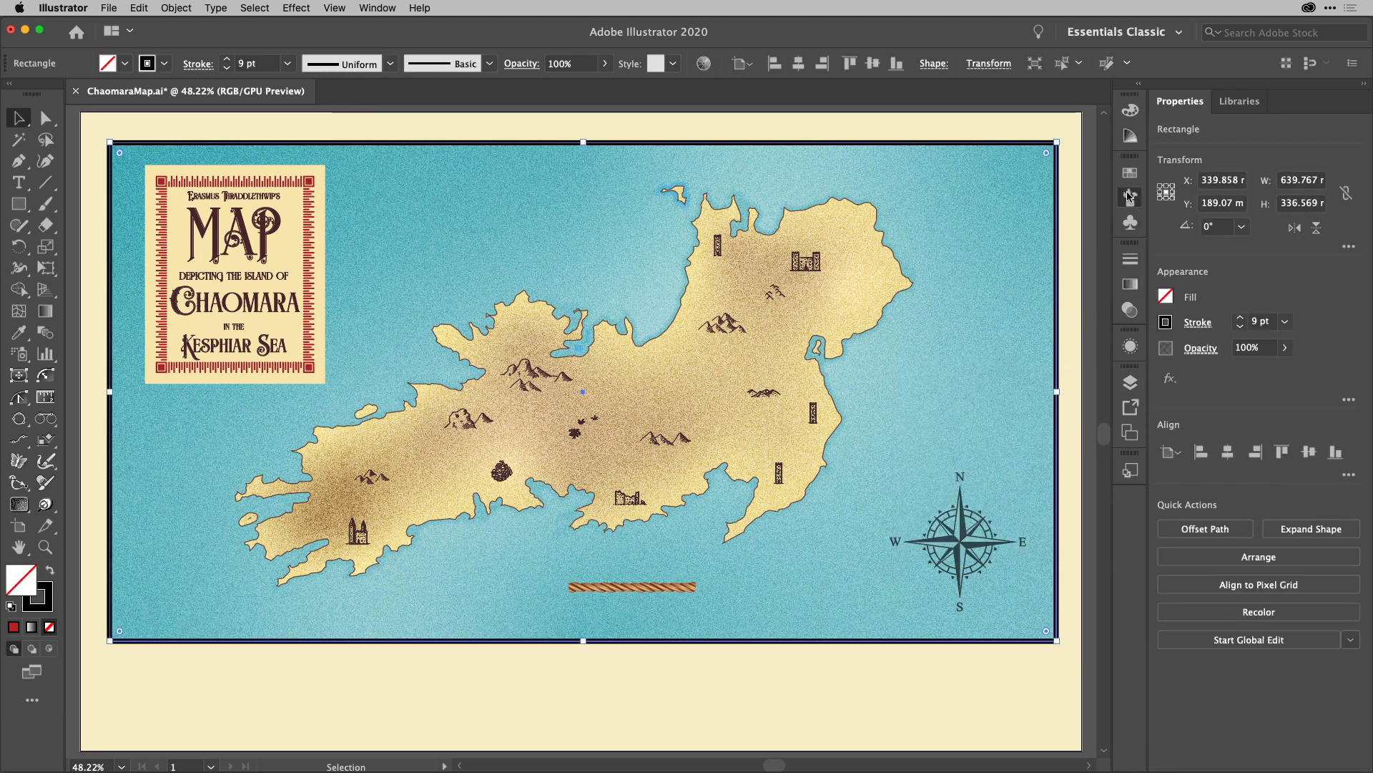
left_click(1129, 195)
left_click(985, 373)
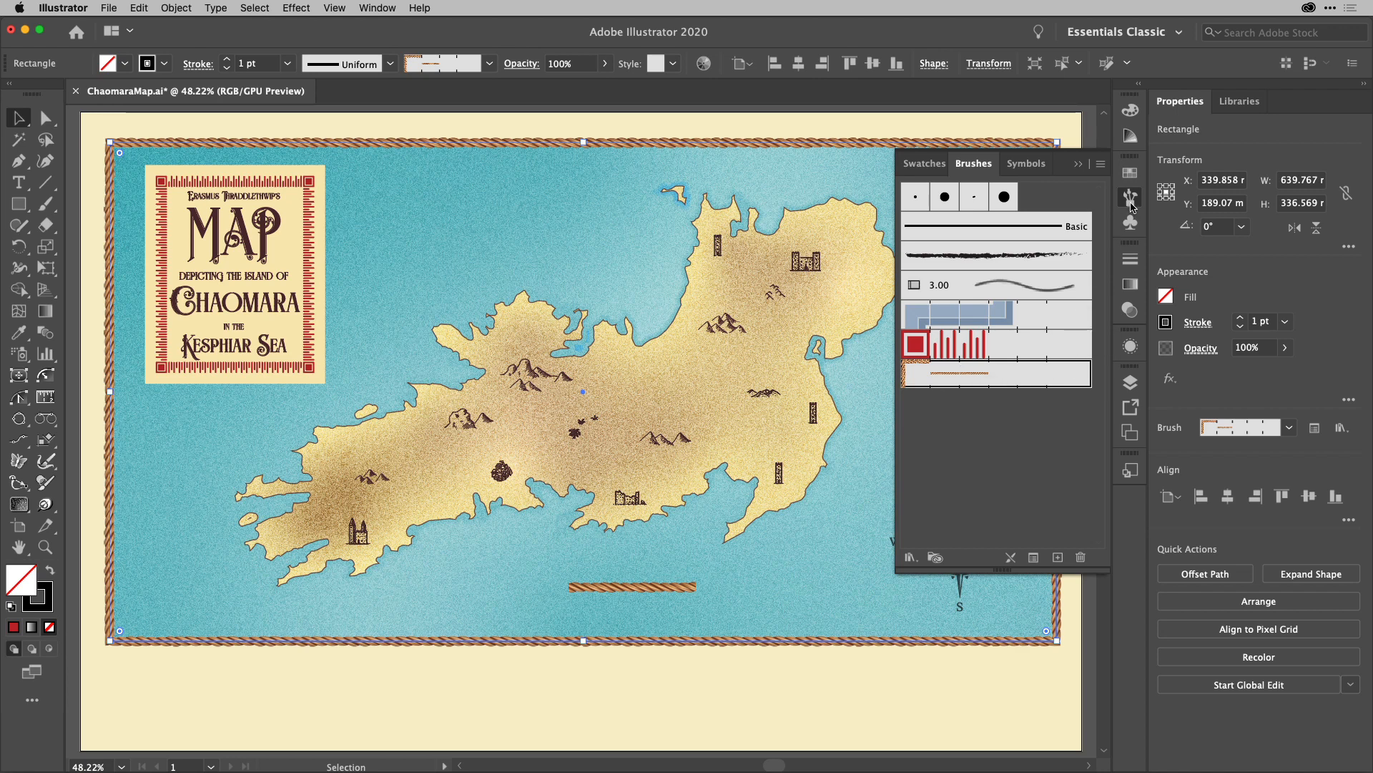
left_click(1130, 200)
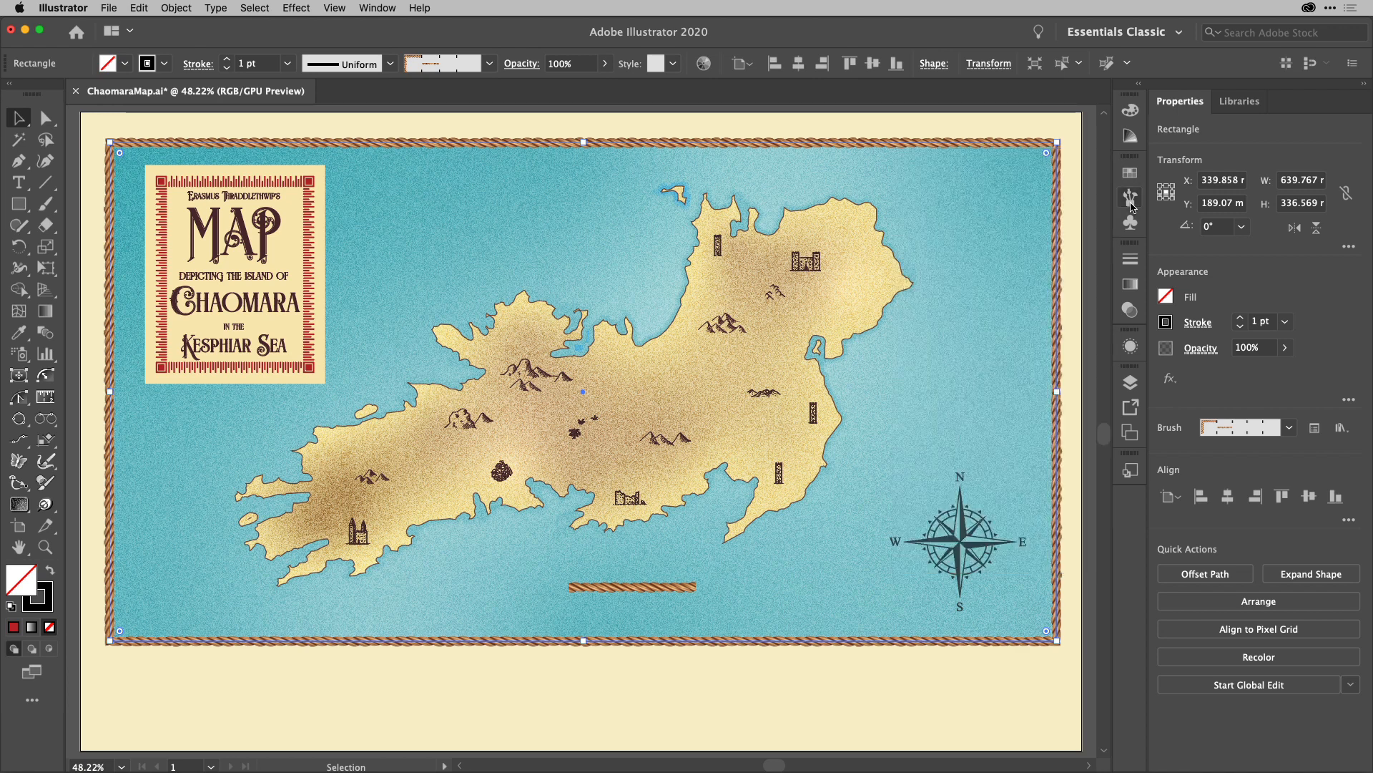
Delete the rope source image from the sea below the island
left_click(668, 583)
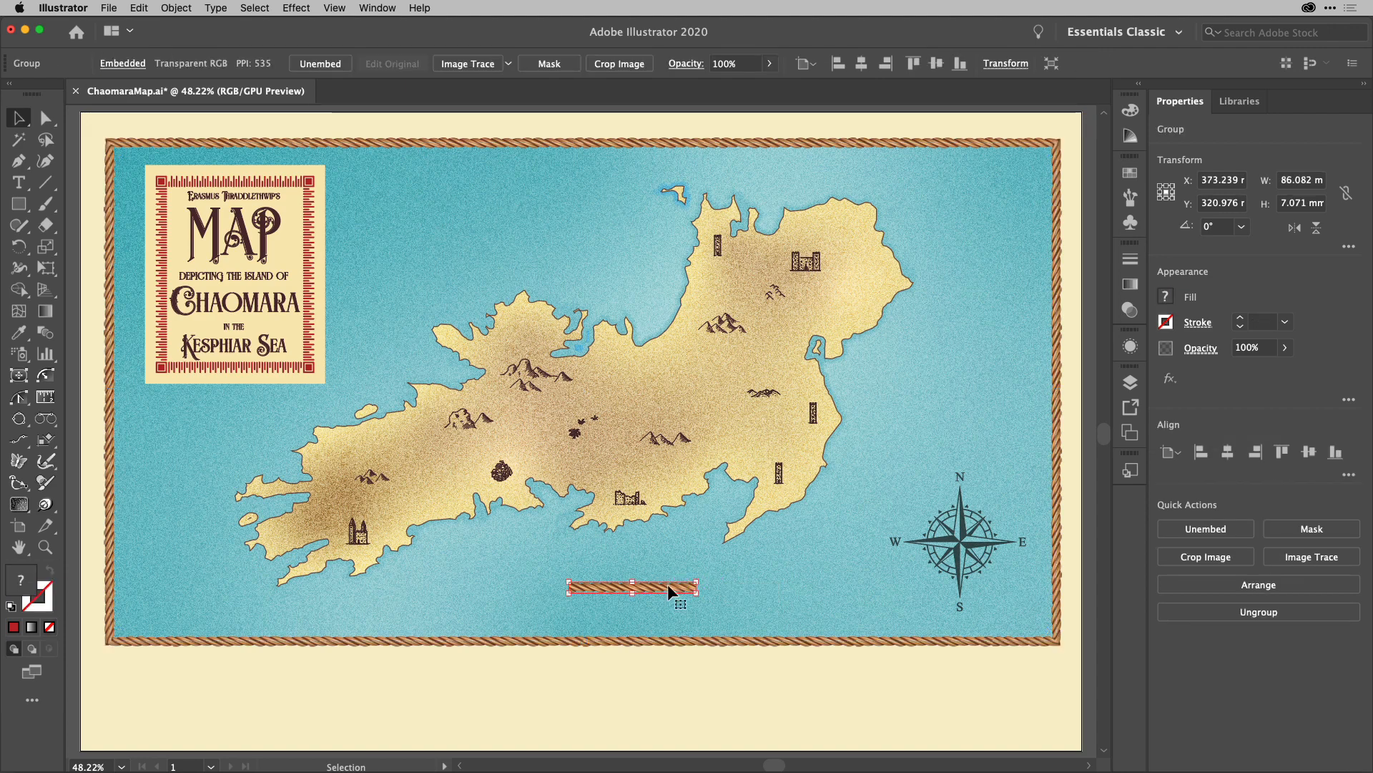
key("Delete")
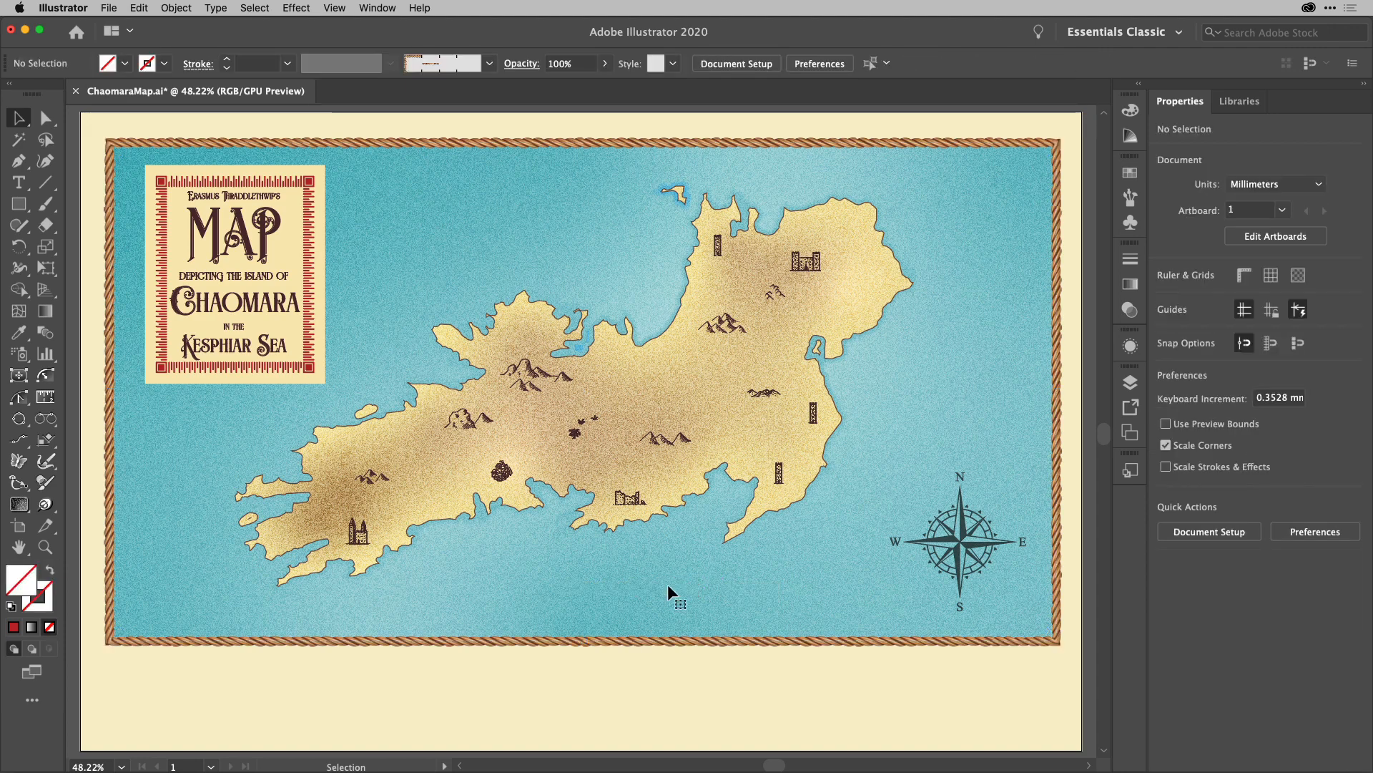